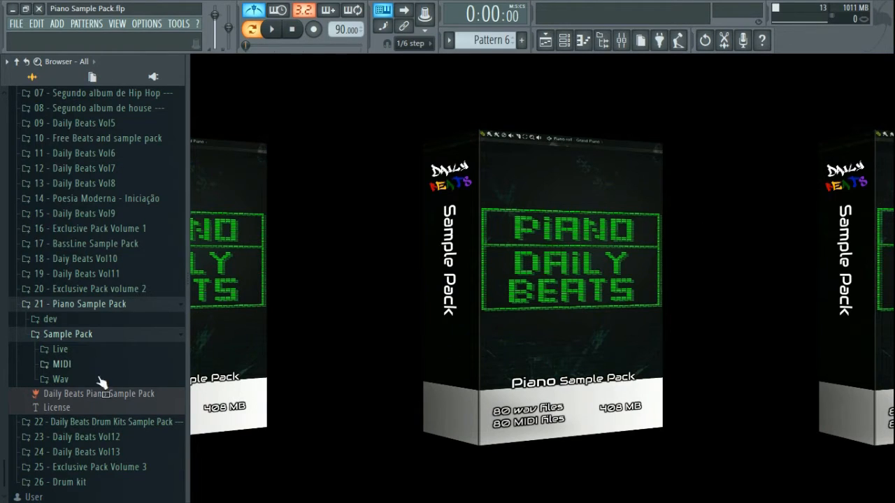
# - Expand the Live folder of the Piano Sample Pack and look through its Bonus subfolder, then collapse Bonus
pyautogui.click(60, 349)
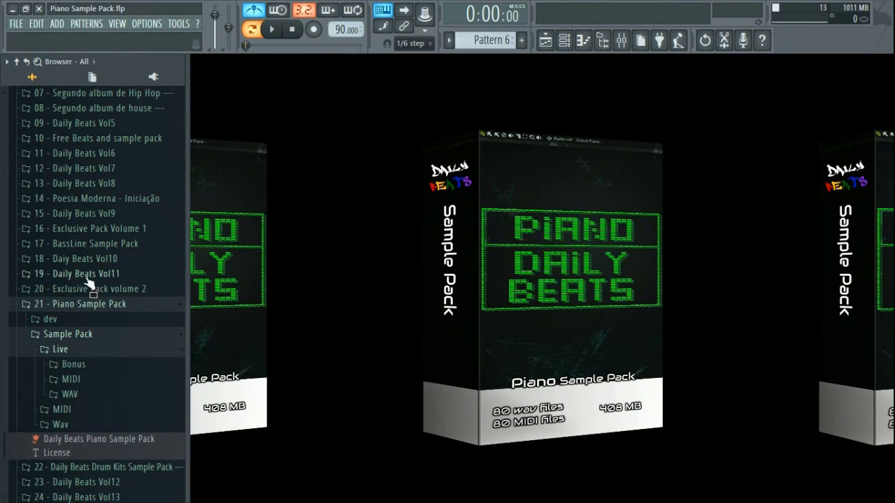
pyautogui.scroll(-2, 88, 281)
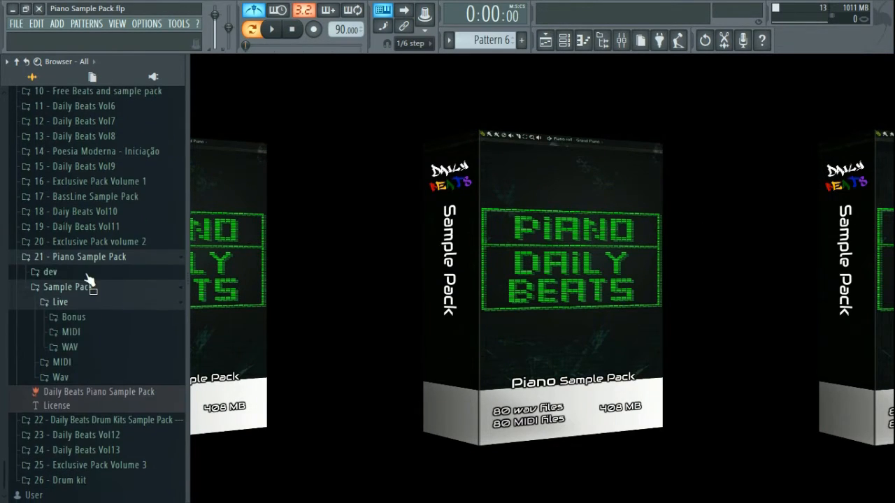
pyautogui.click(81, 323)
pyautogui.scroll(-2, 86, 319)
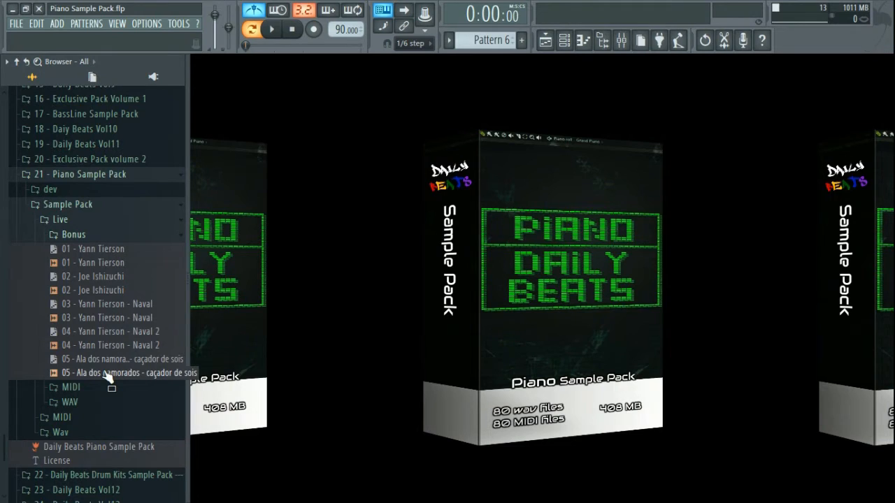
pyautogui.click(91, 239)
# - Look through the files in the Live folder's MIDI subfolder and collapse it again
pyautogui.click(72, 332)
pyautogui.scroll(-6, 80, 340)
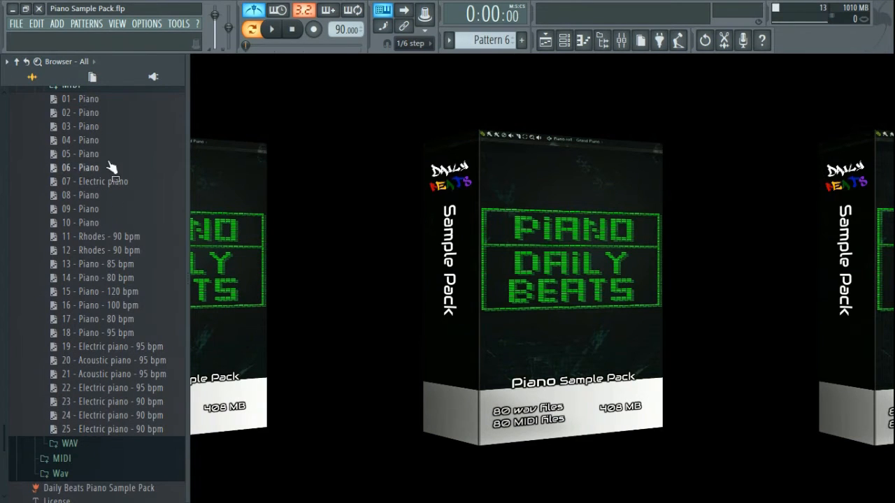
pyautogui.scroll(3, 108, 157)
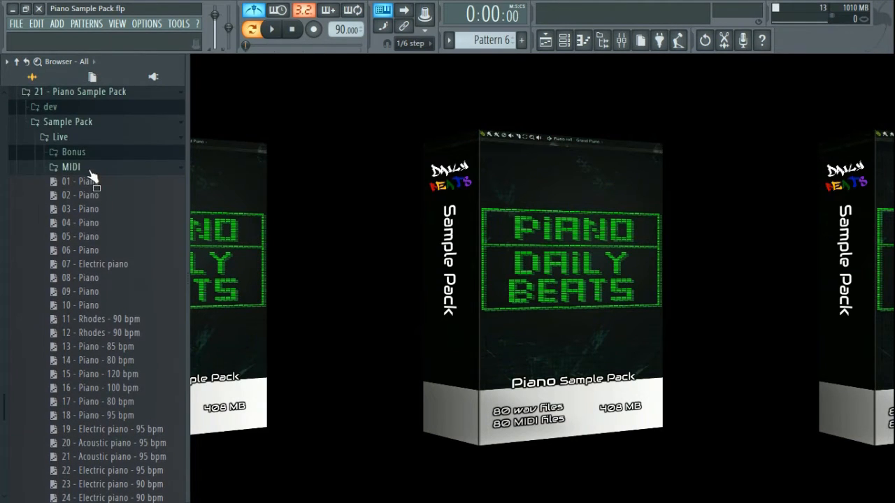
pyautogui.click(88, 172)
# - Preview samples 08, 11, 18, 22 and 01 from the Live folder's WAV subfolder, and collapse WAV and Live
pyautogui.click(85, 348)
pyautogui.scroll(-6, 117, 288)
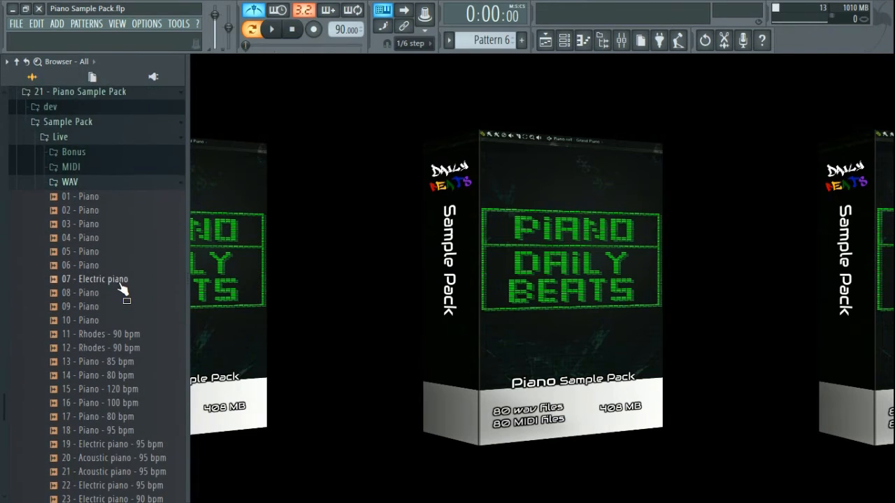
pyautogui.click(100, 212)
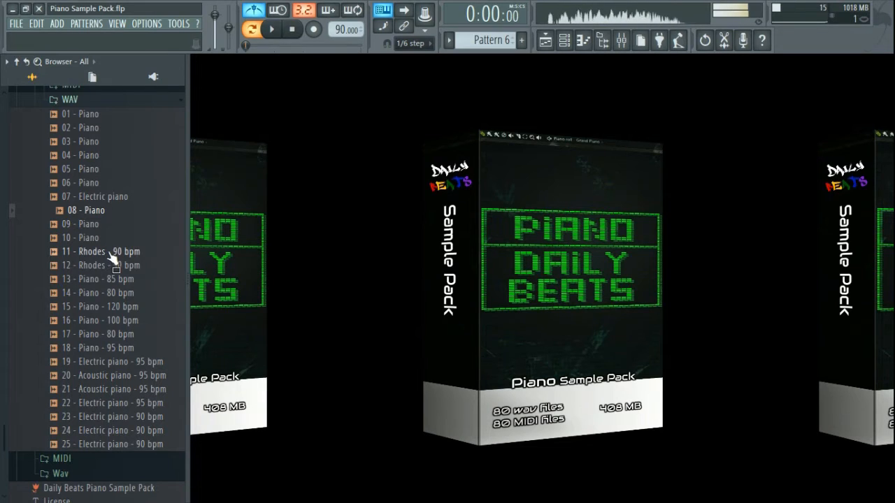
pyautogui.click(112, 253)
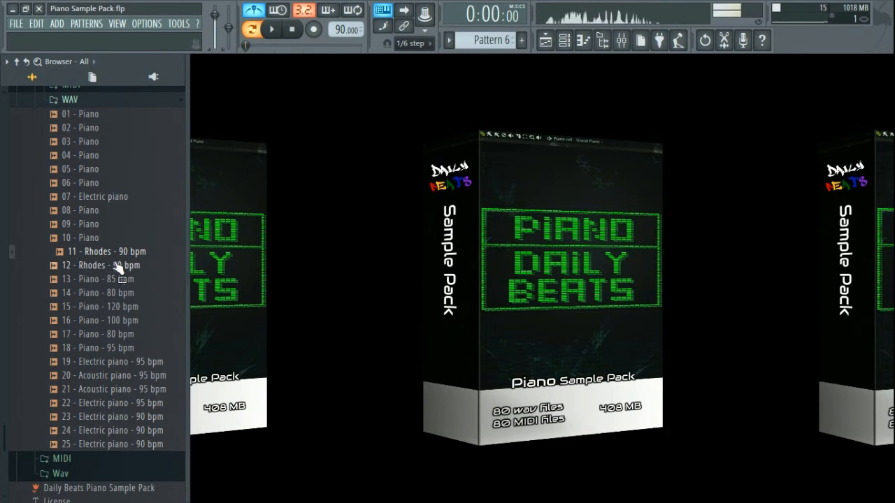
pyautogui.click(125, 349)
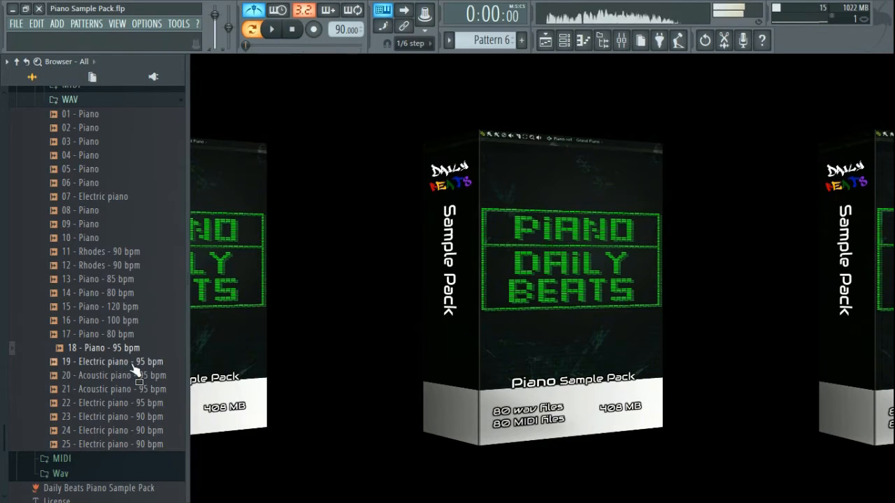
pyautogui.click(126, 404)
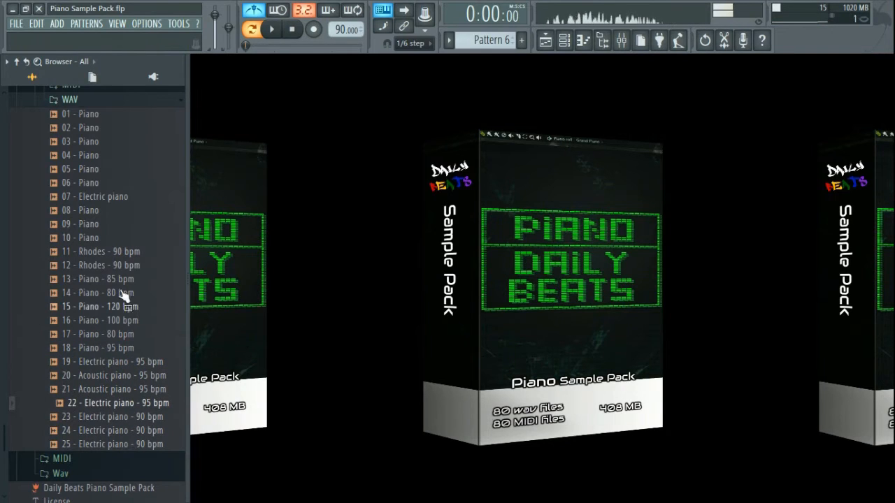
pyautogui.click(91, 115)
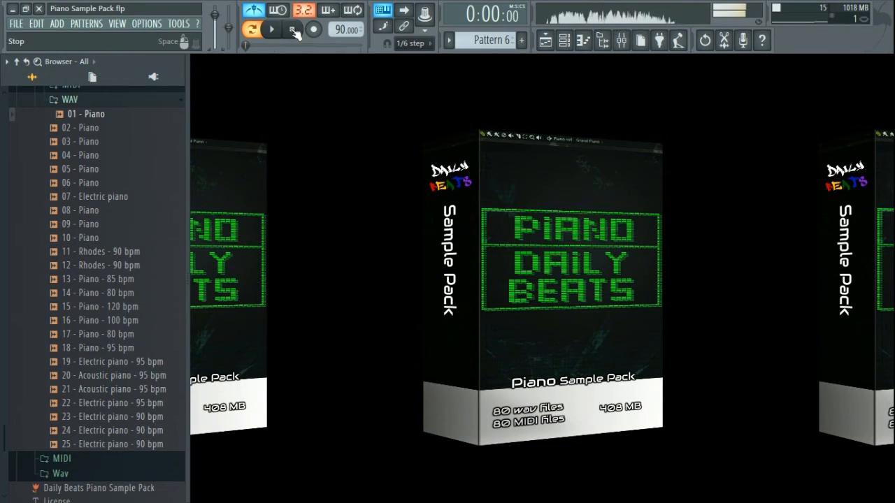
pyautogui.click(73, 100)
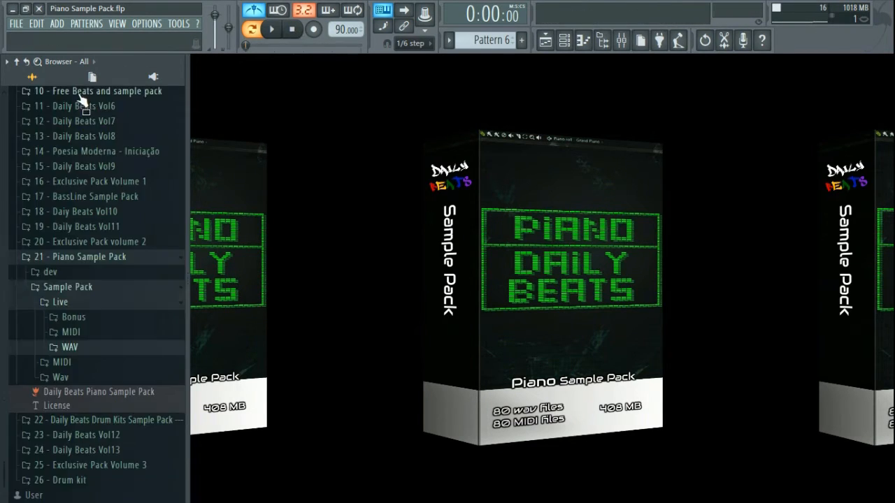
pyautogui.click(77, 305)
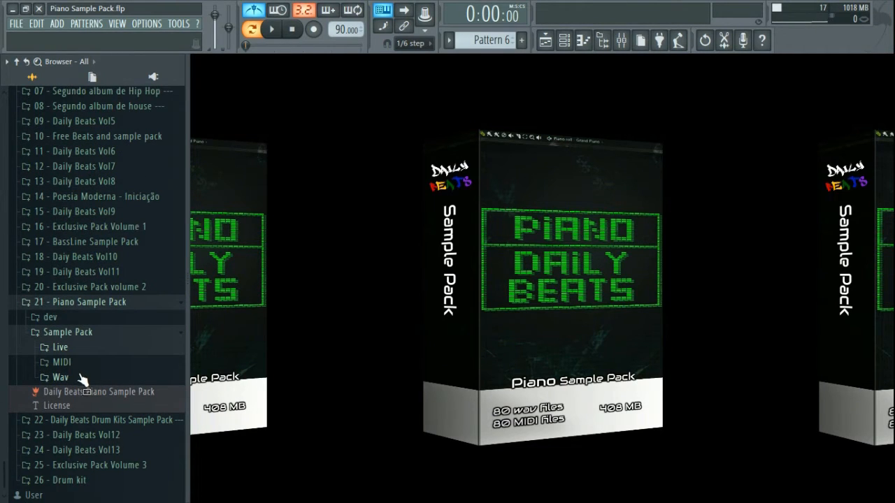
# - Expand the Sample Pack's main Wav folder and look through its full list of samples
pyautogui.click(70, 379)
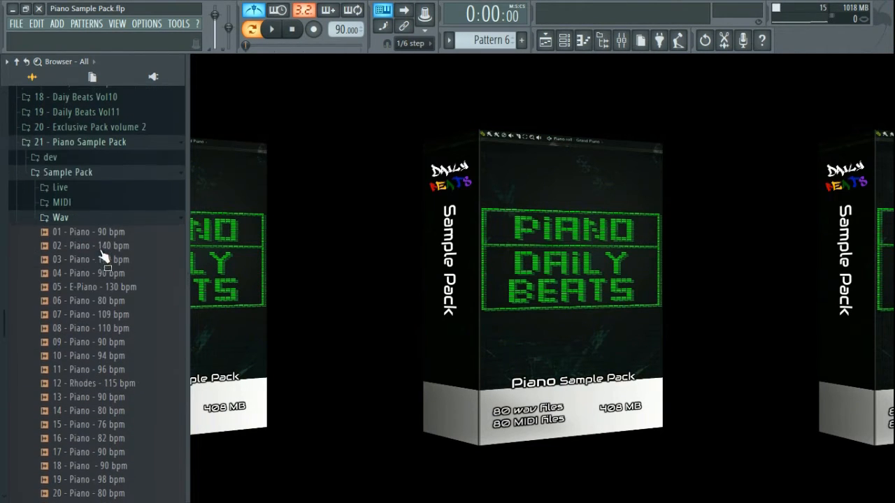
pyautogui.scroll(-4, 98, 279)
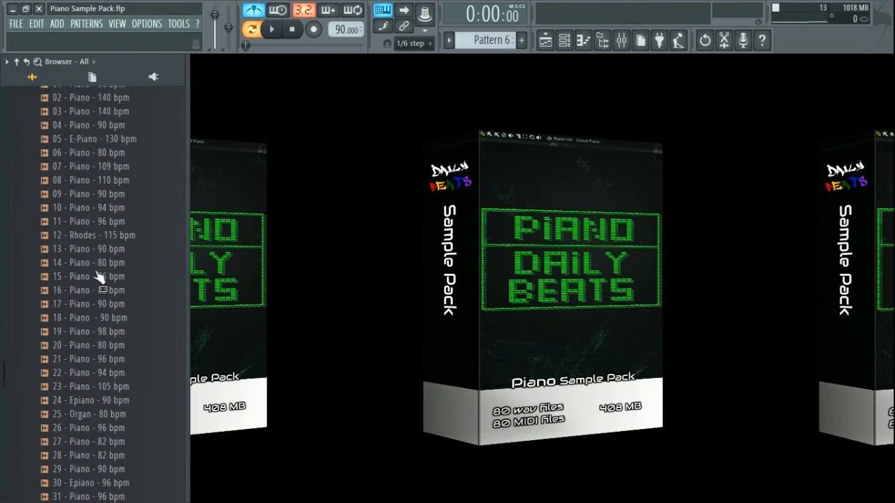
pyautogui.scroll(-5, 74, 277)
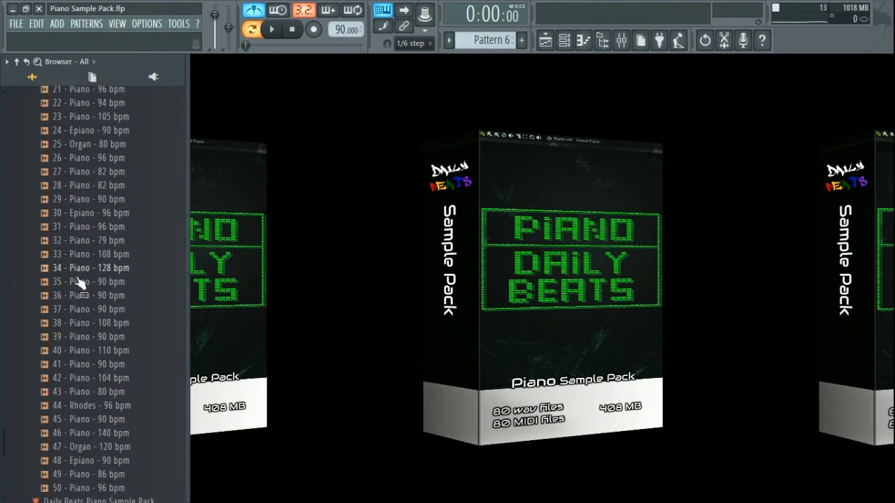
pyautogui.scroll(1, 107, 307)
pyautogui.scroll(4, 106, 308)
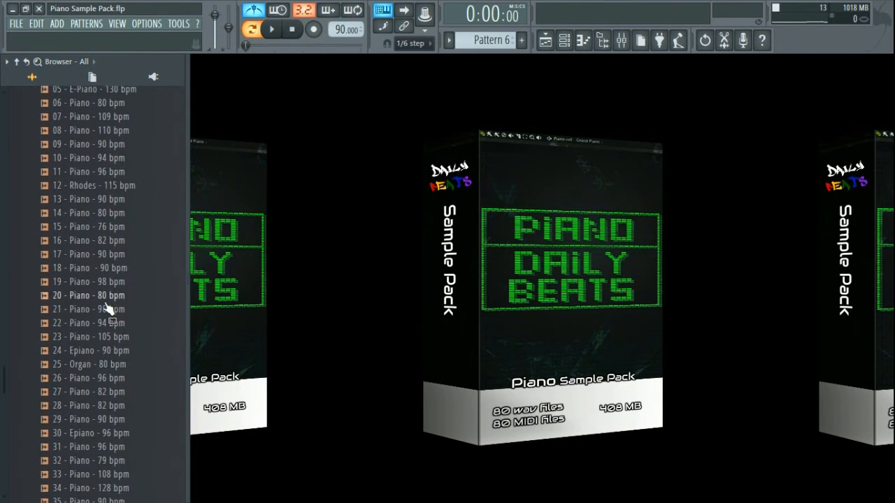
pyautogui.scroll(4, 106, 307)
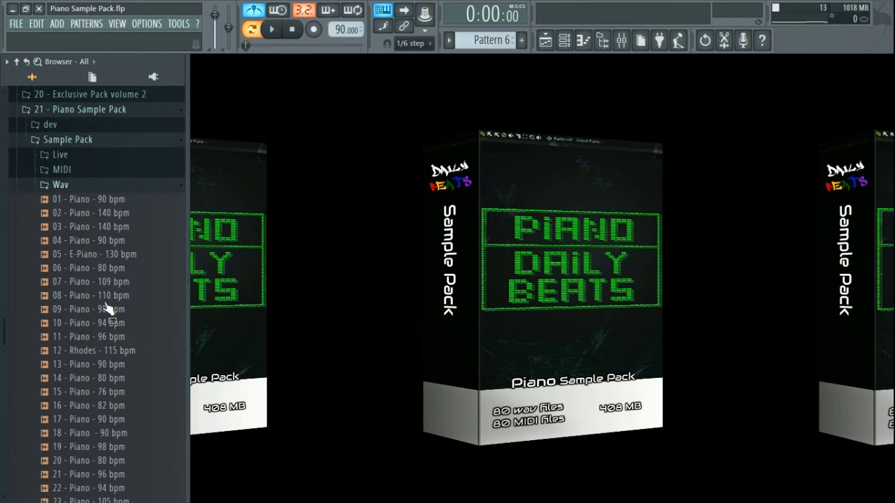
# - Preview the samples 03 - Piano - 140 bpm, 11 - Piano - 96 bpm and 12 - Rhodes - 115 bpm
pyautogui.click(105, 227)
pyautogui.scroll(-2, 107, 271)
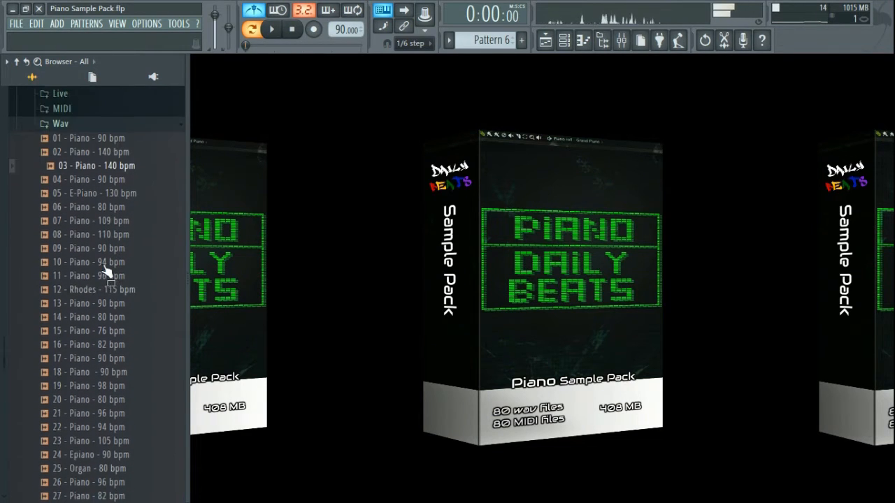
pyautogui.scroll(-1, 109, 272)
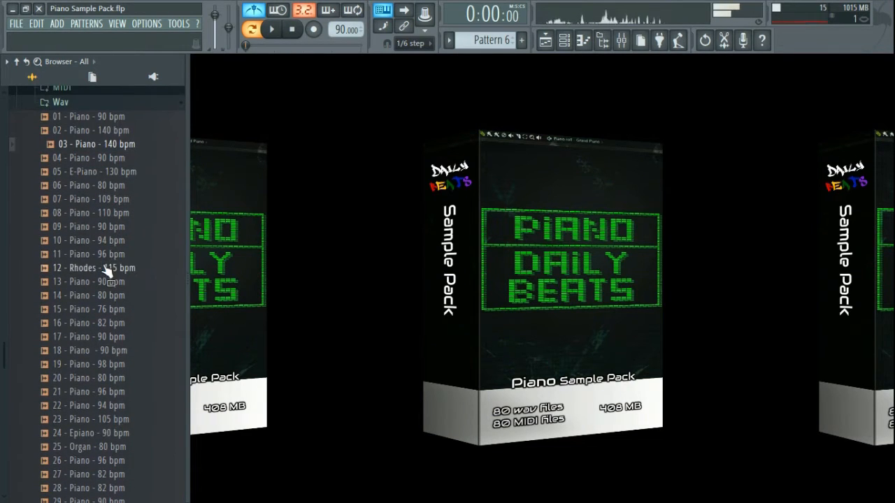
pyautogui.click(102, 256)
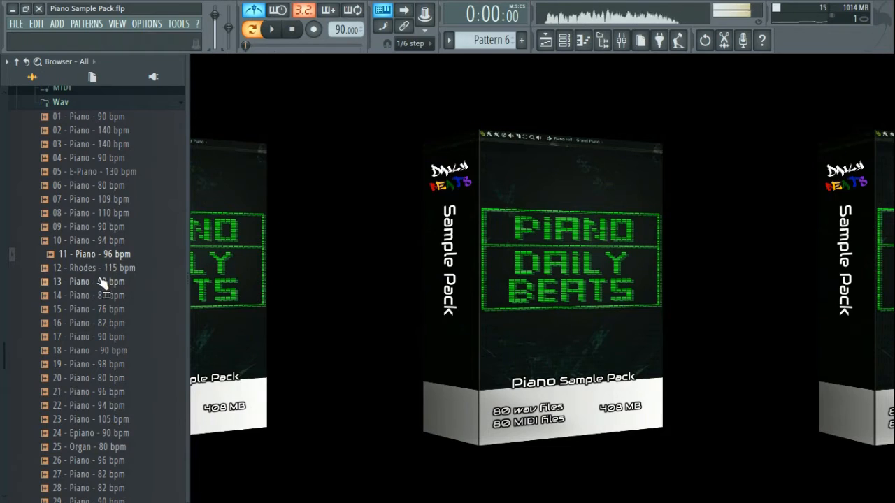
pyautogui.click(106, 268)
# - Preview the samples 25 - Organ - 80 bpm and 50 - Piano - 96 bpm further down the Wav folder
pyautogui.scroll(-5, 105, 278)
pyautogui.scroll(-2, 105, 278)
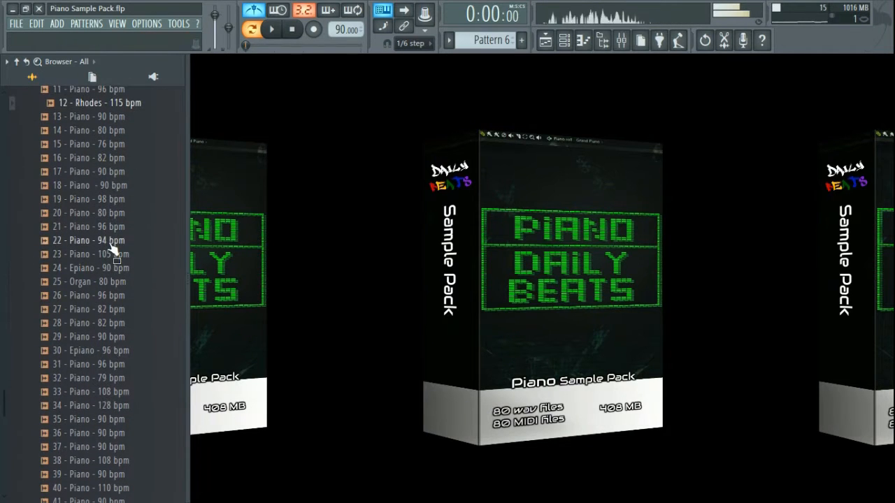
pyautogui.click(108, 281)
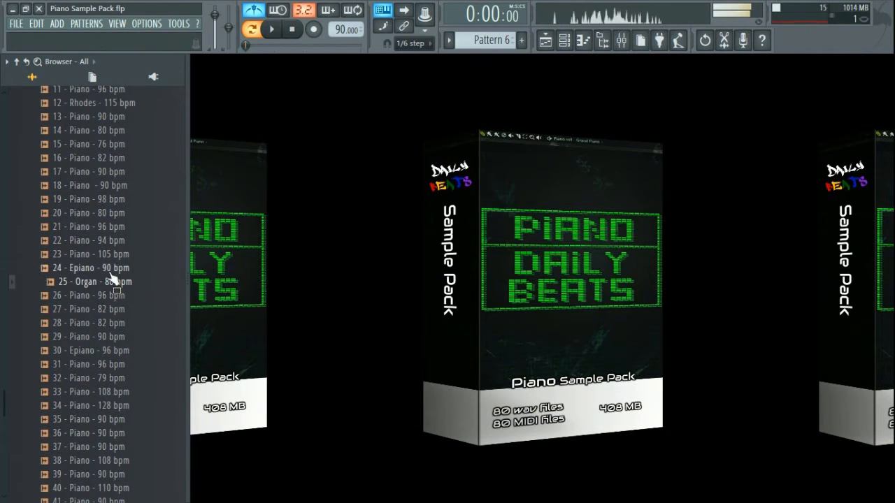
pyautogui.scroll(-6, 112, 276)
pyautogui.scroll(-3, 116, 268)
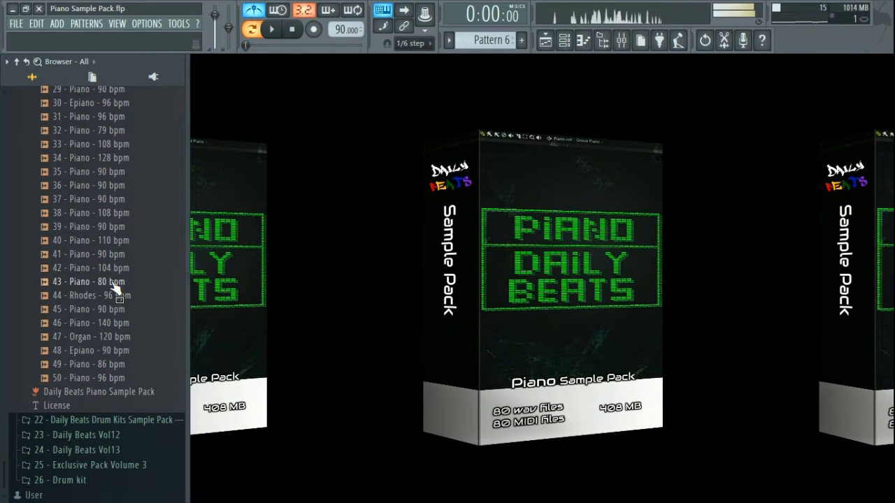
pyautogui.click(106, 379)
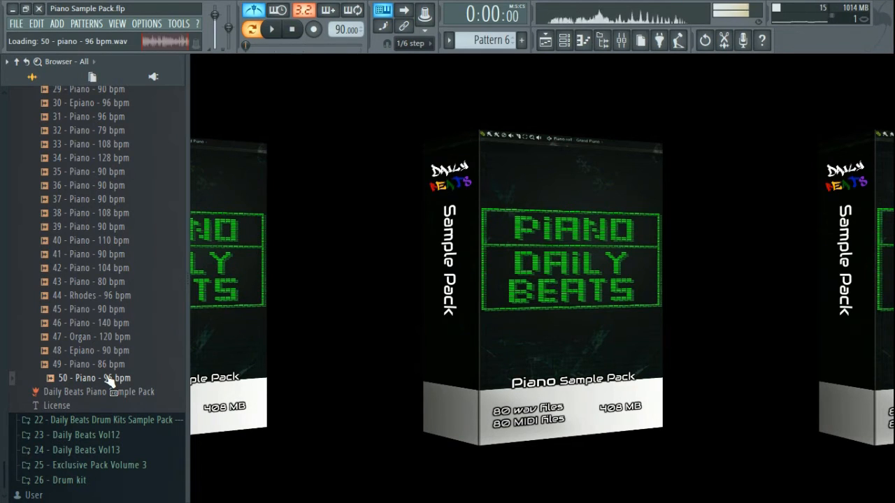
# - Preview the first six samples of the Wav folder in order, from 01 - Piano - 90 bpm to 06 - Piano - 80 bpm
pyautogui.scroll(12, 117, 222)
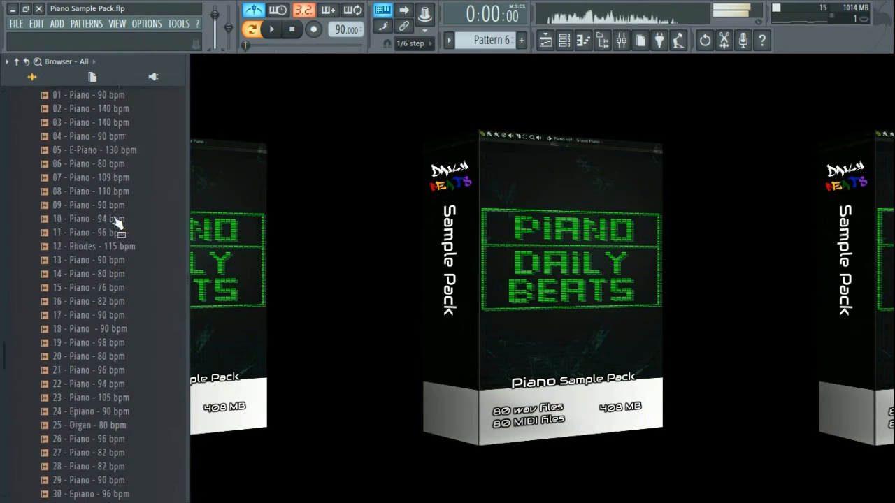
pyautogui.scroll(4, 117, 223)
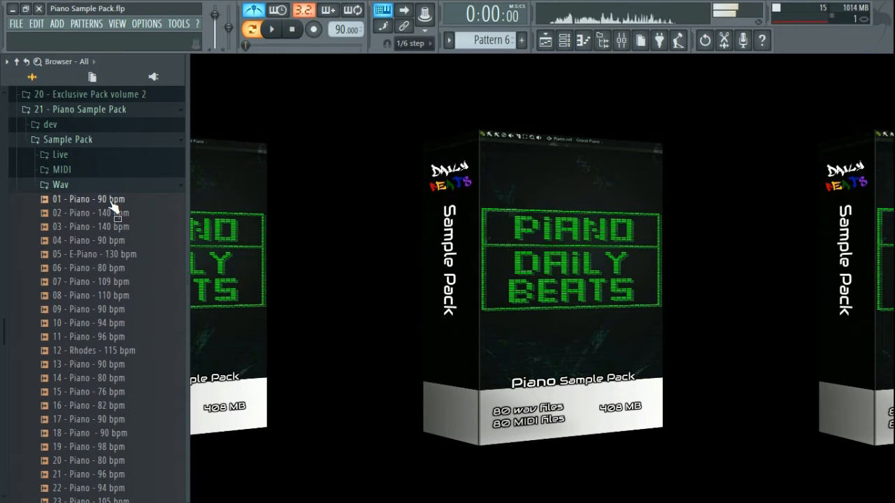
pyautogui.click(113, 204)
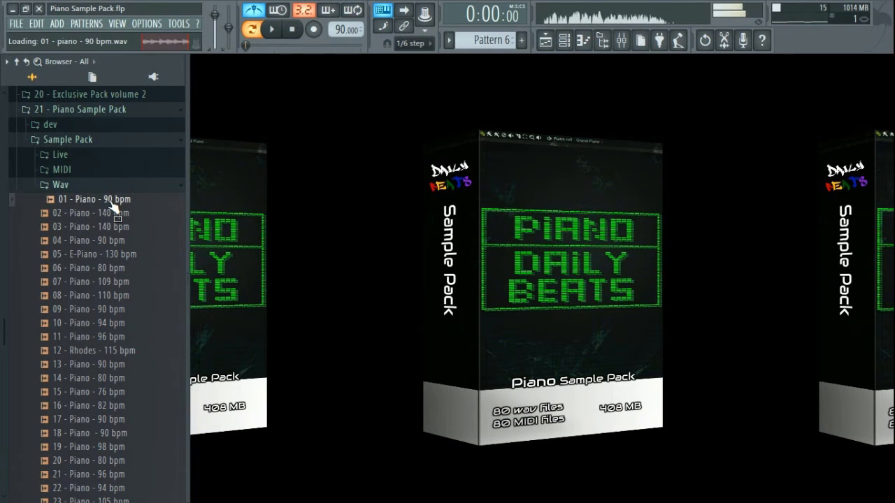
pyautogui.press('Down')
pyautogui.press('Down')
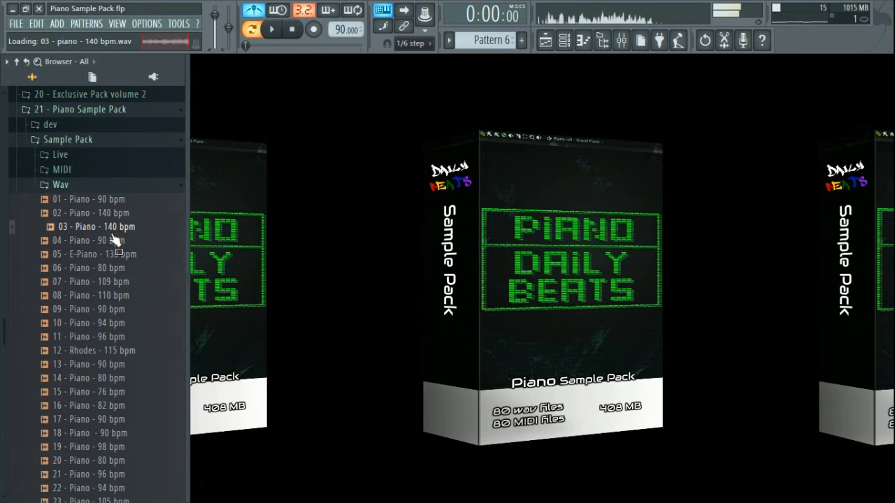
pyautogui.press('Down')
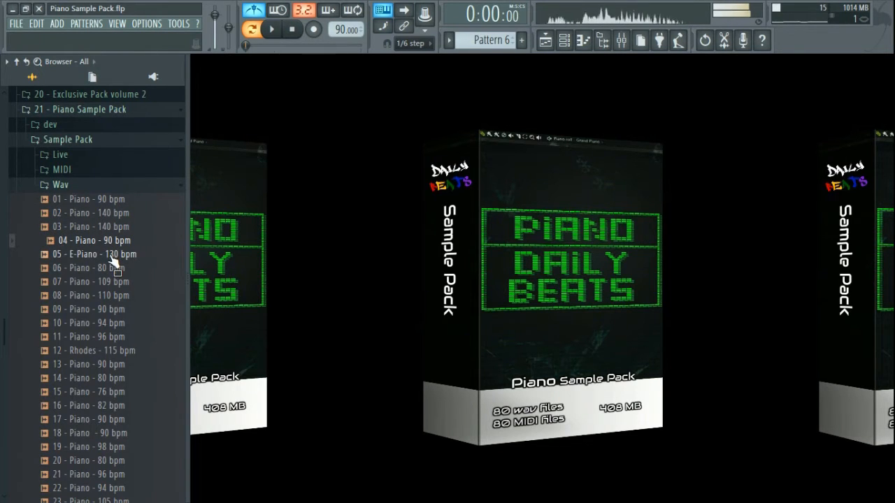
pyautogui.press('Down')
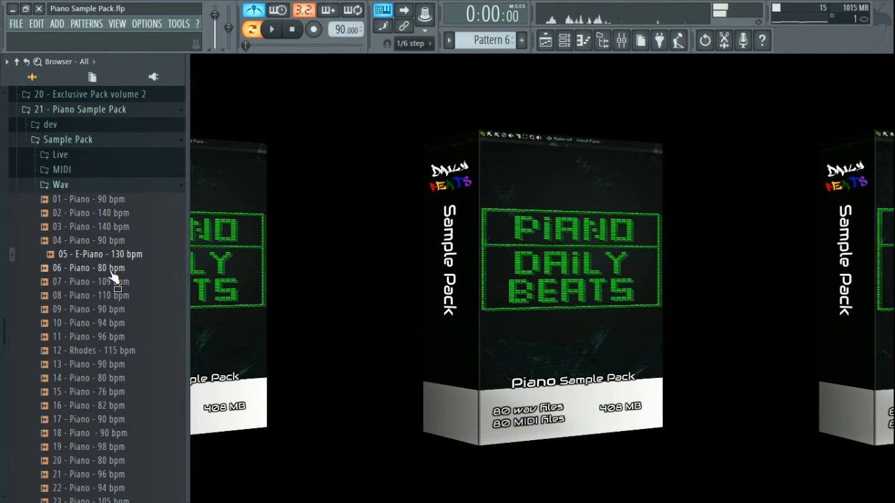
pyautogui.click(109, 269)
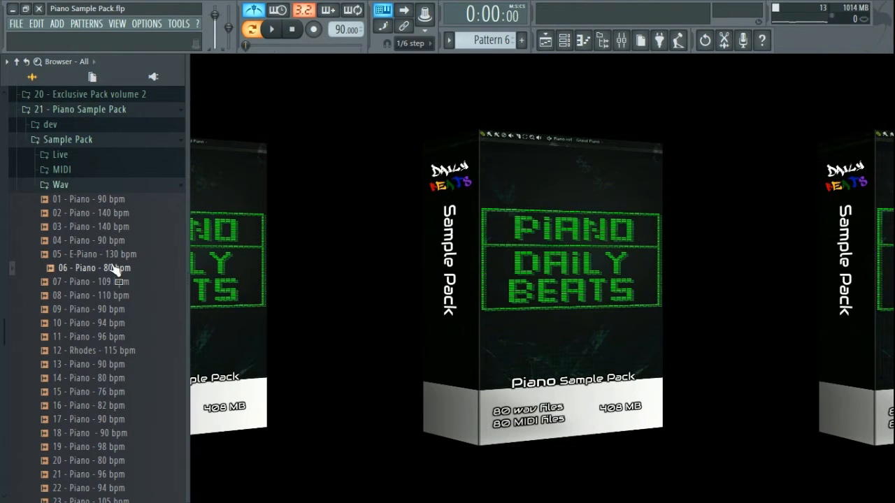
# - Collapse the Wav folder, look through the Sample Pack's main MIDI folder, and collapse it again
pyautogui.click(60, 185)
pyautogui.click(85, 363)
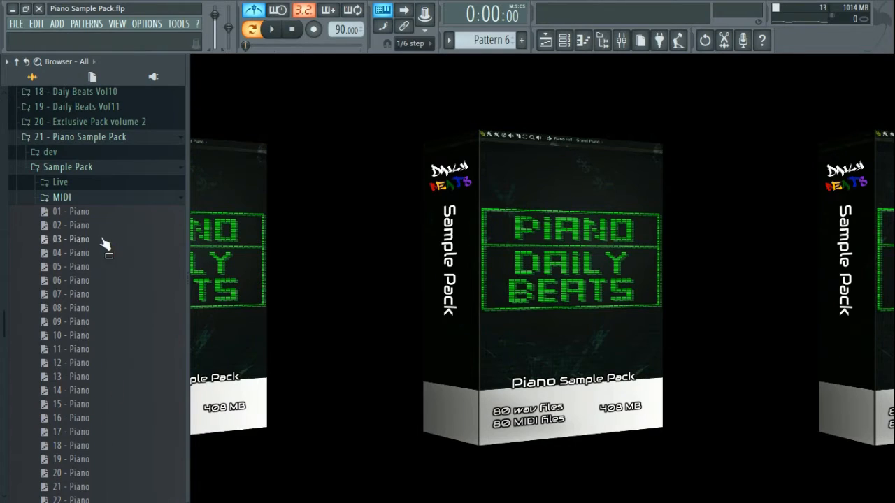
pyautogui.scroll(-3, 116, 305)
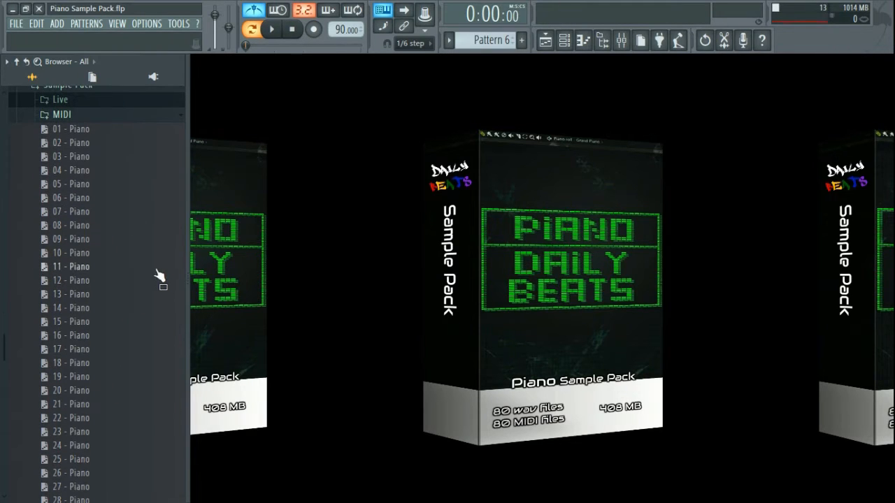
pyautogui.click(77, 116)
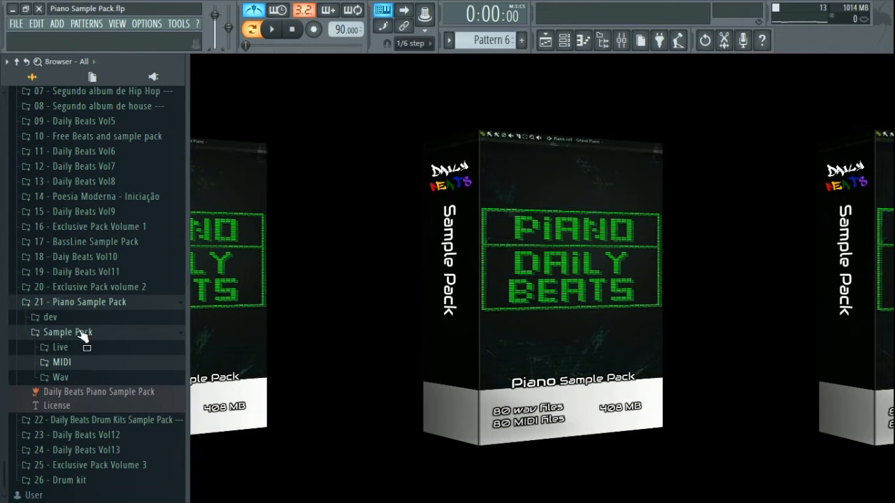
# - Expand the Sample Pack's MIDI folder and look through its numbered piano files
pyautogui.click(66, 362)
pyautogui.scroll(-8, 104, 273)
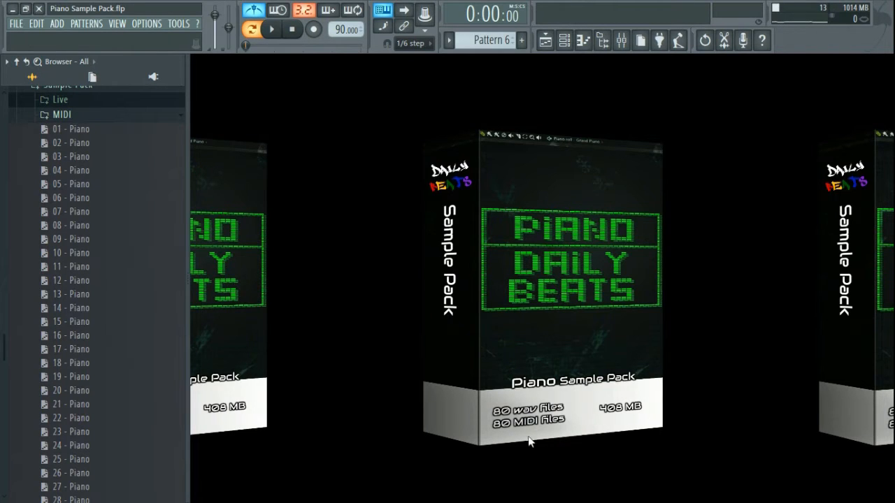
# - Open the Playlist, shrink the empty Tracks 3, 4 and 5 to minimum height, and fit the arrangement's clips in view
pyautogui.click(544, 40)
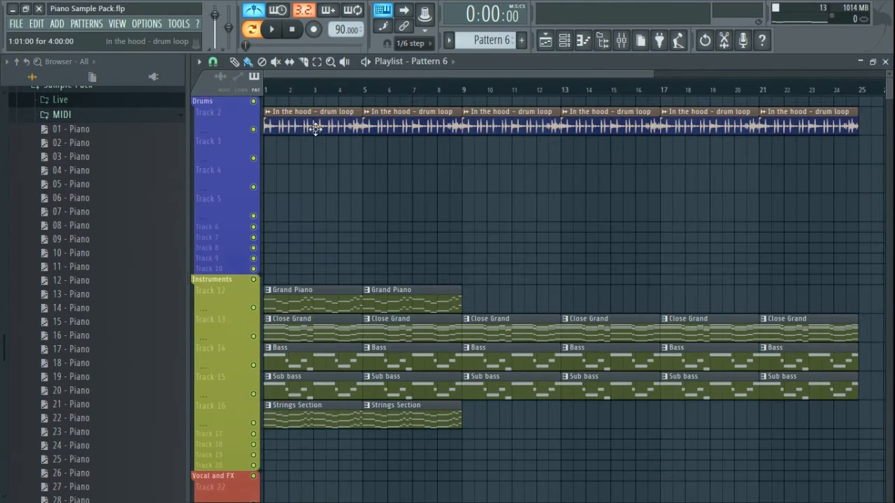
pyautogui.keyDown('ctrl'); pyautogui.rightClick(527, 156); pyautogui.keyUp('ctrl')
pyautogui.rightClick(194, 164)
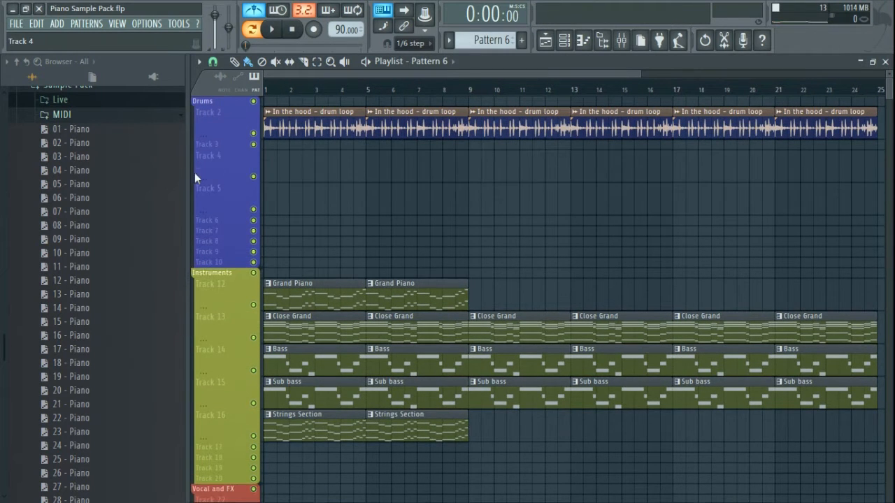
pyautogui.rightClick(197, 176)
pyautogui.rightClick(196, 184)
pyautogui.keyDown('ctrl'); pyautogui.rightClick(378, 184); pyautogui.keyUp('ctrl')
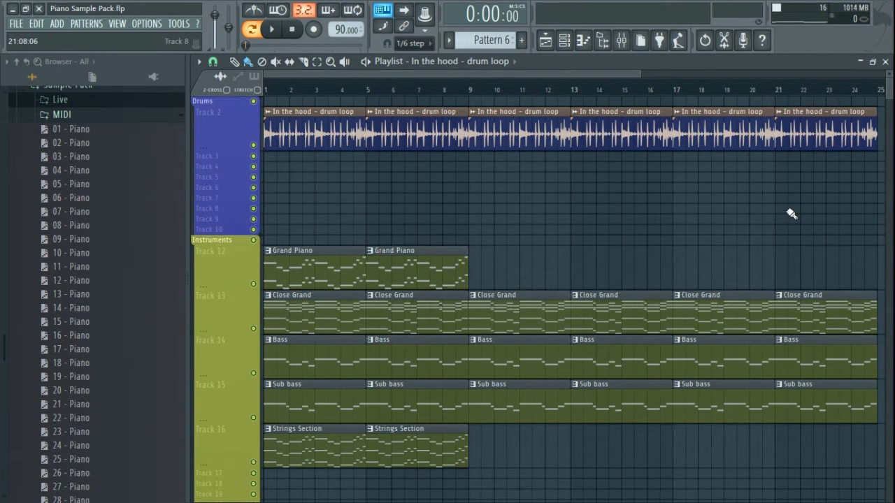
# - Hide the browser, play the arrangement in song mode from the start, and stop playback
pyautogui.click(602, 40)
pyautogui.press('space')
pyautogui.press('space')
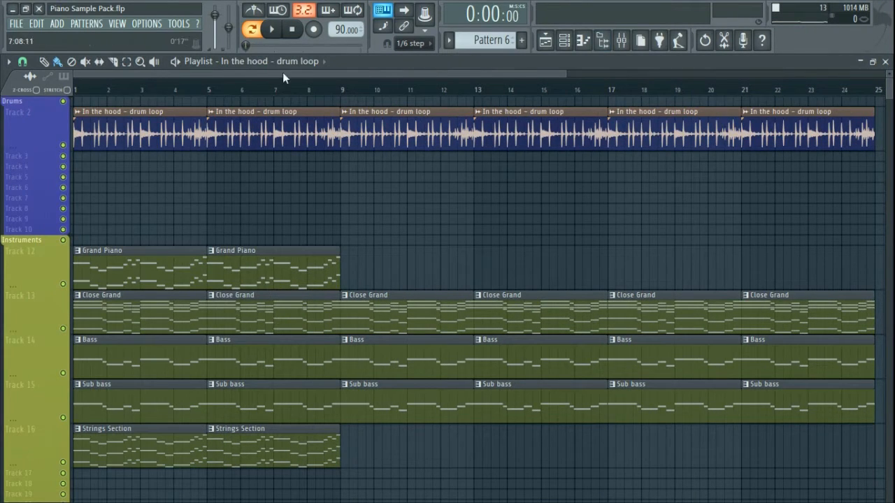
pyautogui.click(271, 31)
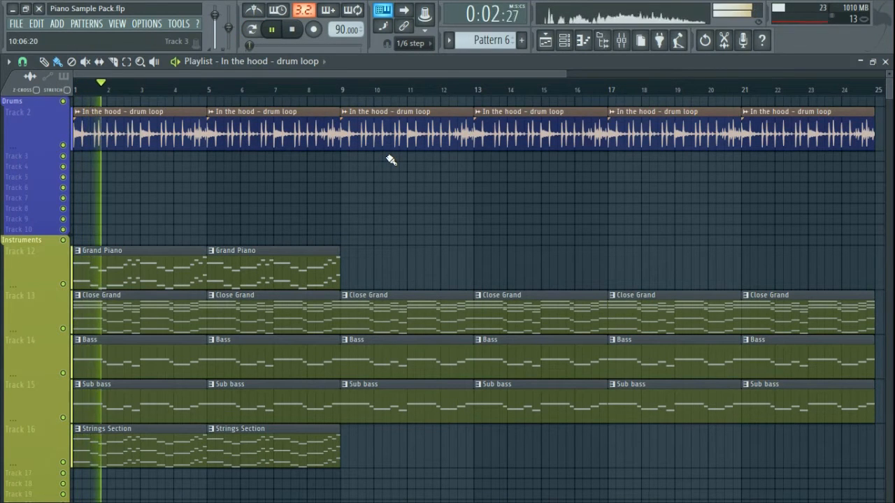
pyautogui.press('XF86AudioLowerVolume')
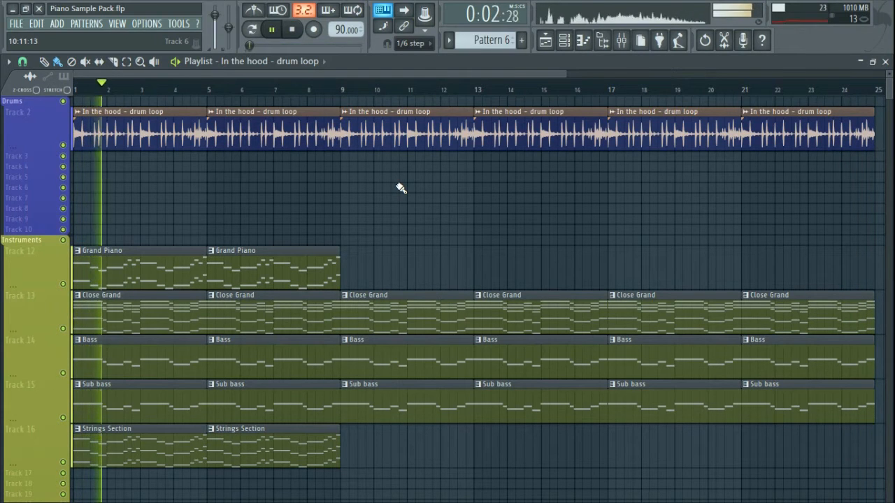
pyautogui.press('space')
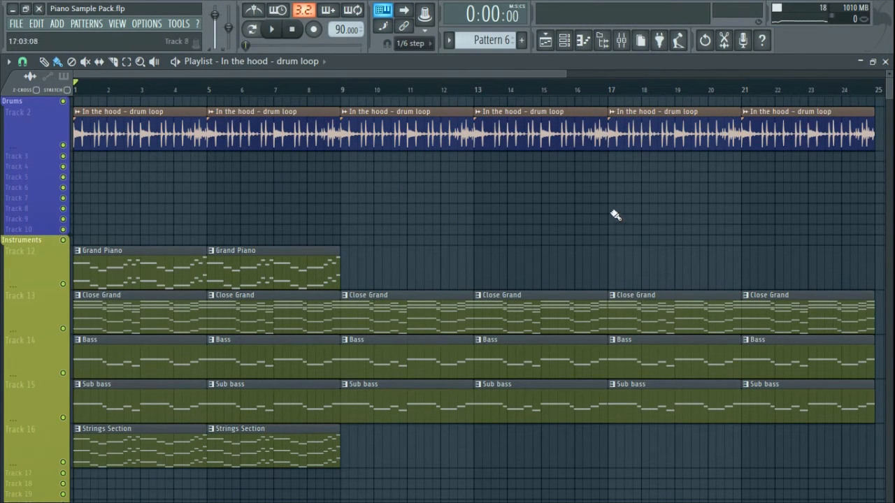
# - Make the Close Grand pattern in Track 13 the current pattern and close the Playlist
pyautogui.moveTo(831, 467); pyautogui.dragTo(90, 122)
pyautogui.keyDown('ctrl'); pyautogui.click(512, 218); pyautogui.keyUp('ctrl')
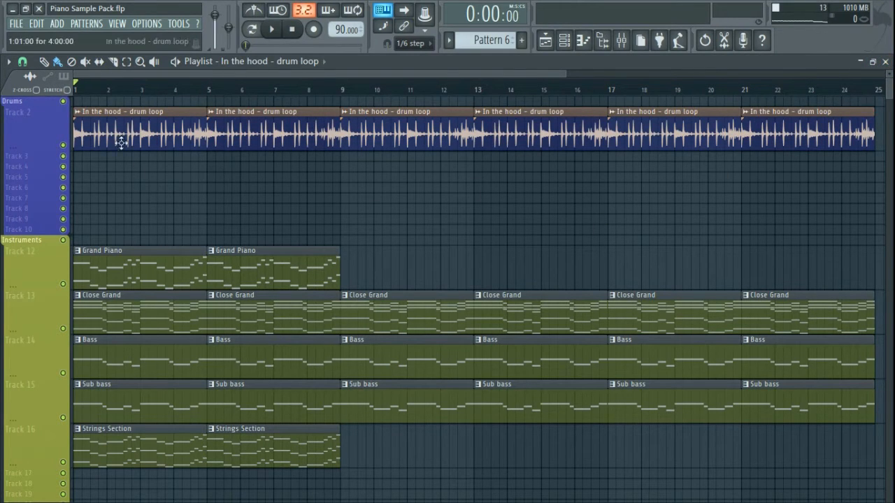
pyautogui.click(124, 320)
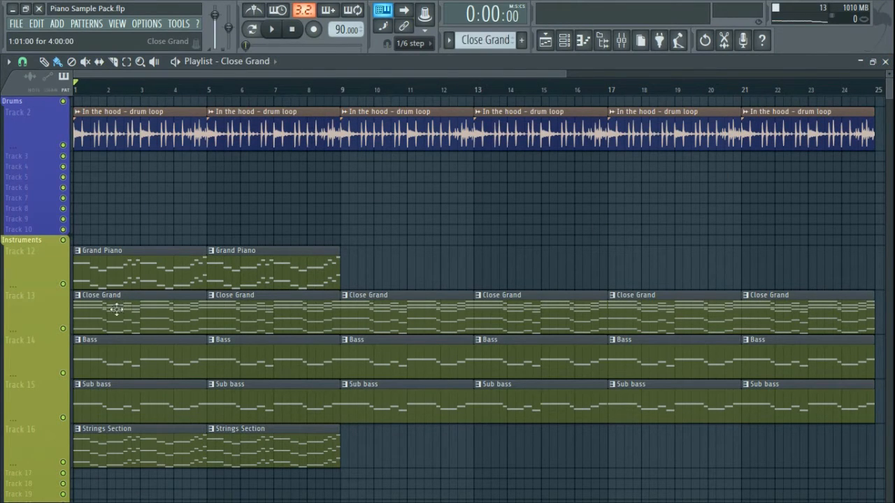
pyautogui.click(885, 62)
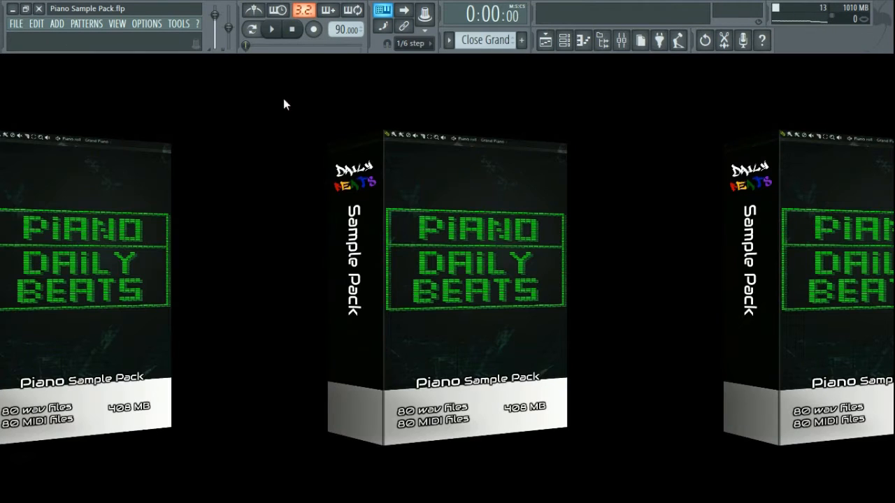
# - Open the Channel rack, view the Close Grand channel's DirectWave instrument, and close the instrument window
pyautogui.click(565, 40)
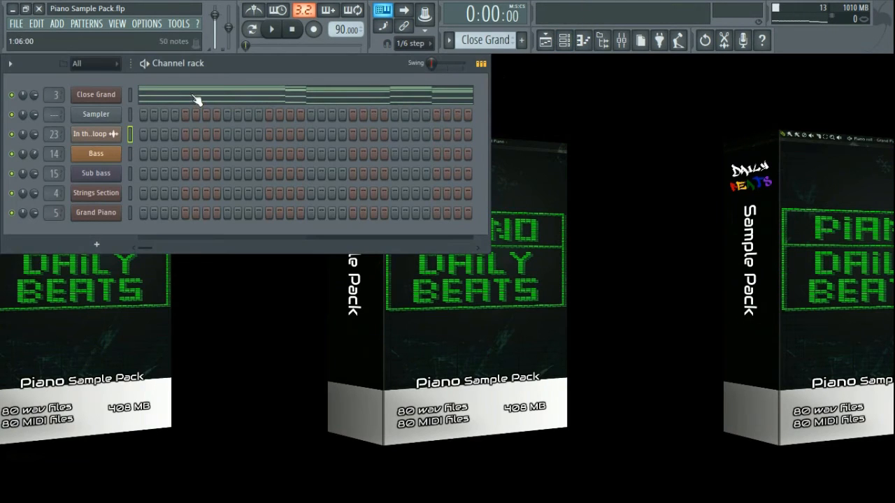
pyautogui.click(95, 94)
pyautogui.moveTo(232, 93); pyautogui.dragTo(329, 62)
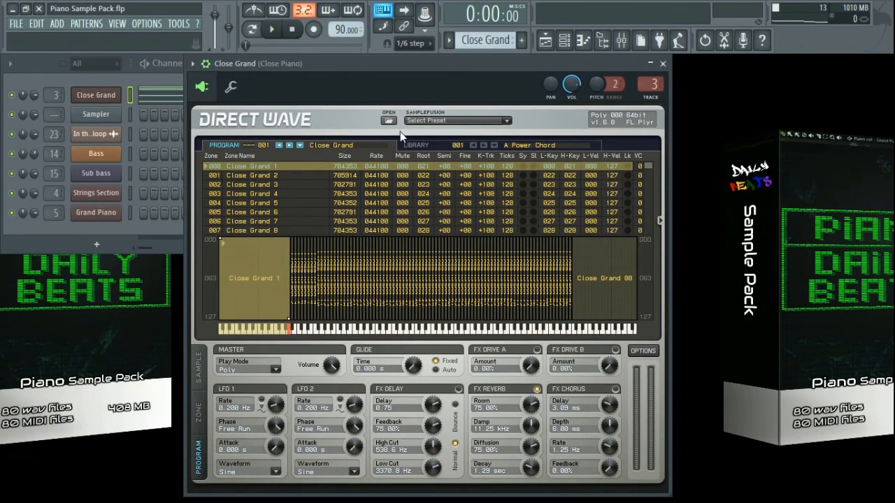
pyautogui.click(663, 63)
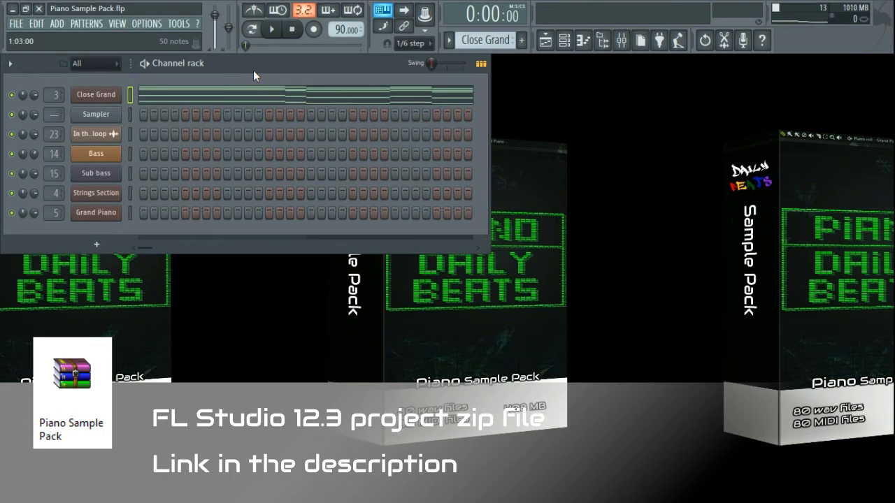
# - Locate the Zipped loop package option among the project's export formats and leave it without exporting
pyautogui.click(16, 23)
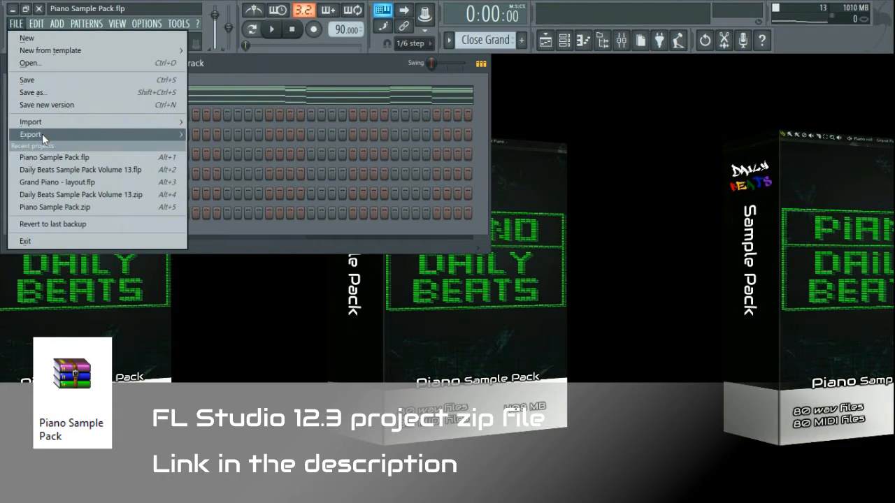
pyautogui.moveTo(42, 134)
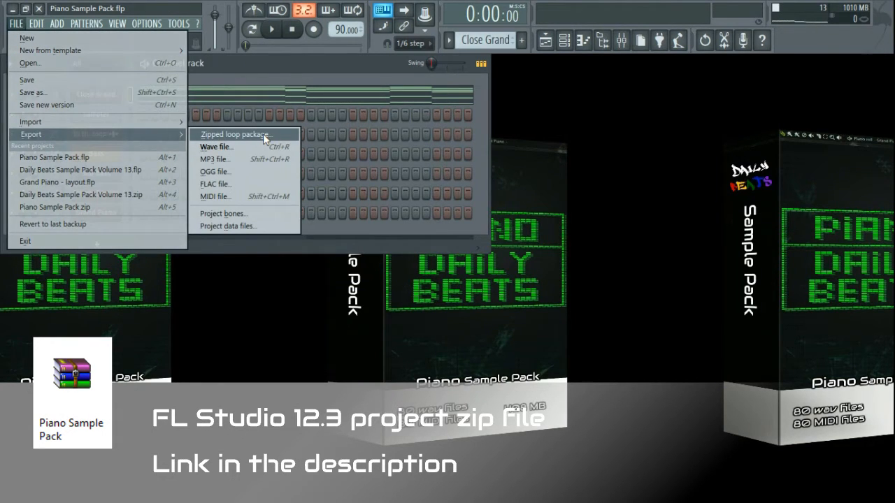
pyautogui.click(49, 323)
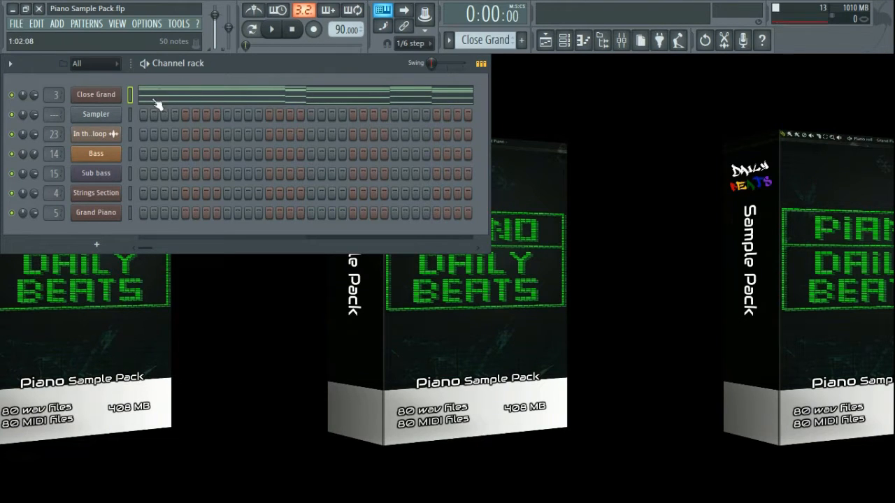
# - View the Close Grand channel's instrument again, and show the Keyboard instruments under Packs > Instruments in the browser
pyautogui.click(94, 95)
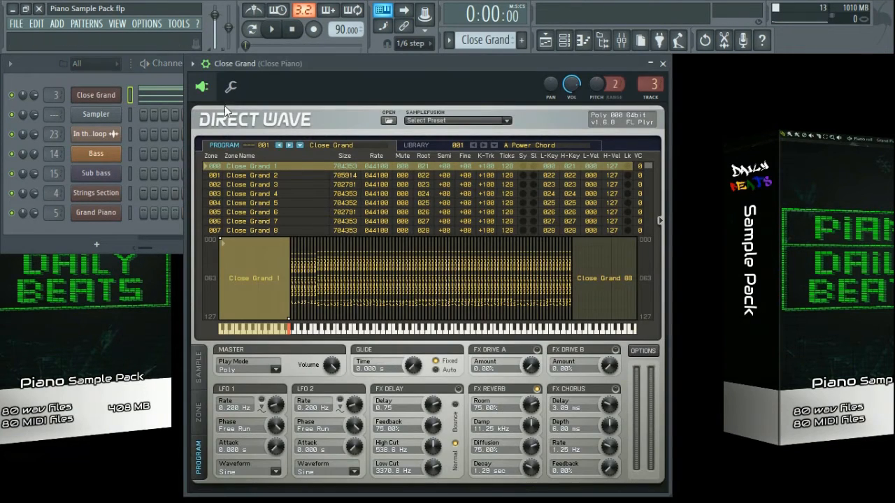
pyautogui.click(662, 63)
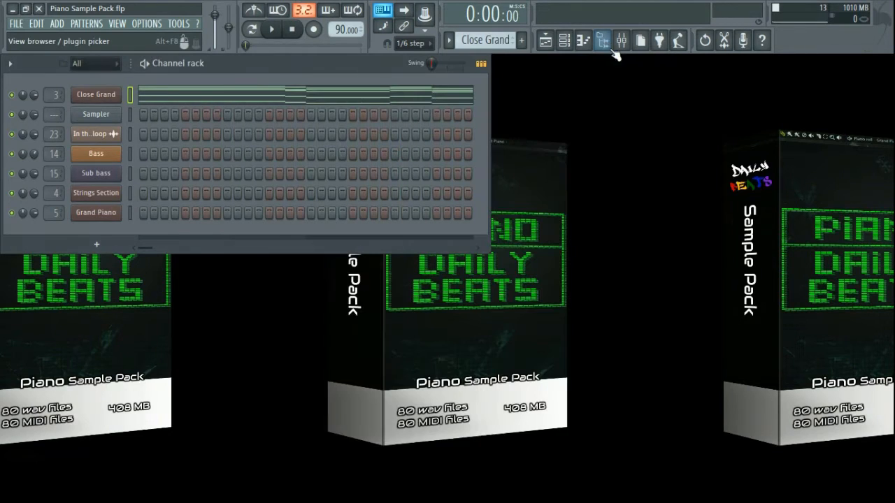
pyautogui.click(602, 40)
pyautogui.click(17, 62)
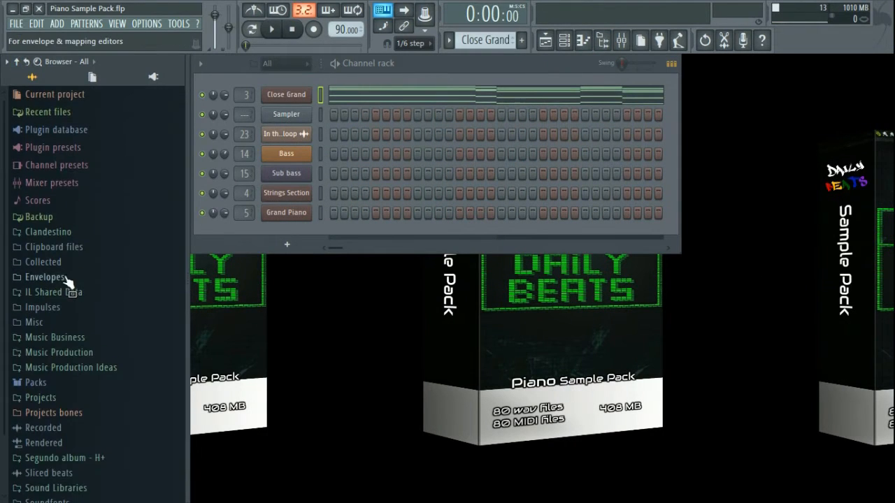
pyautogui.click(36, 382)
pyautogui.scroll(-3, 79, 289)
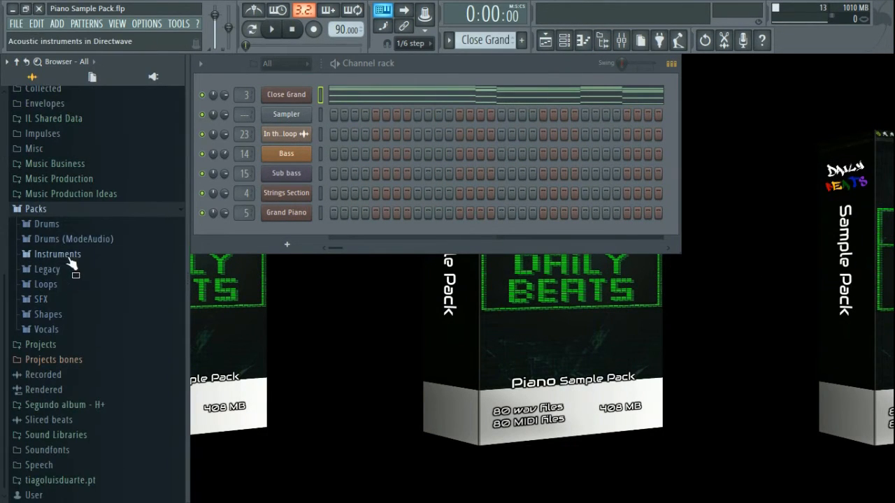
pyautogui.click(70, 259)
pyautogui.click(71, 299)
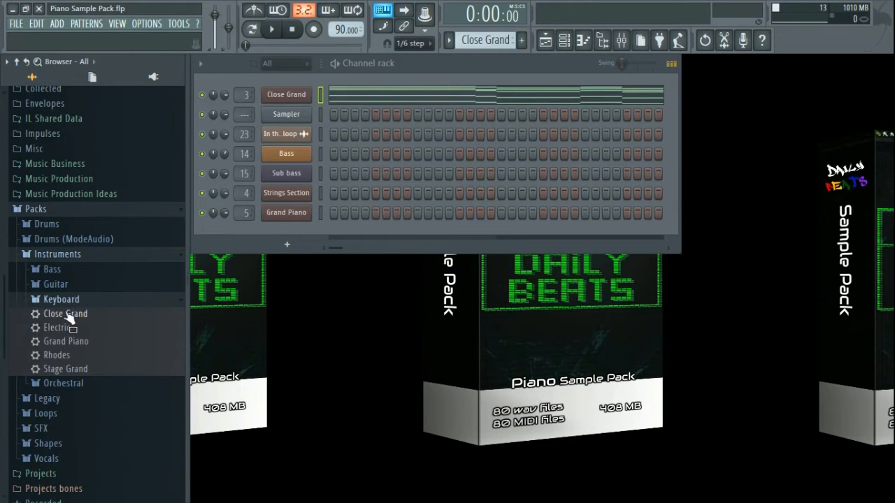
# - Switch to pattern mode and add the Close Grand instrument from the Keyboard pack to the Channel rack as a new channel
pyautogui.click(252, 28)
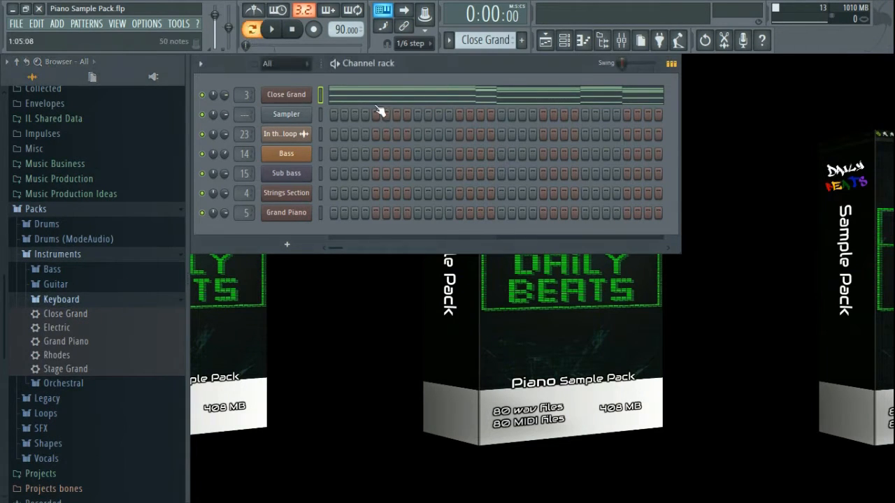
pyautogui.click(50, 211)
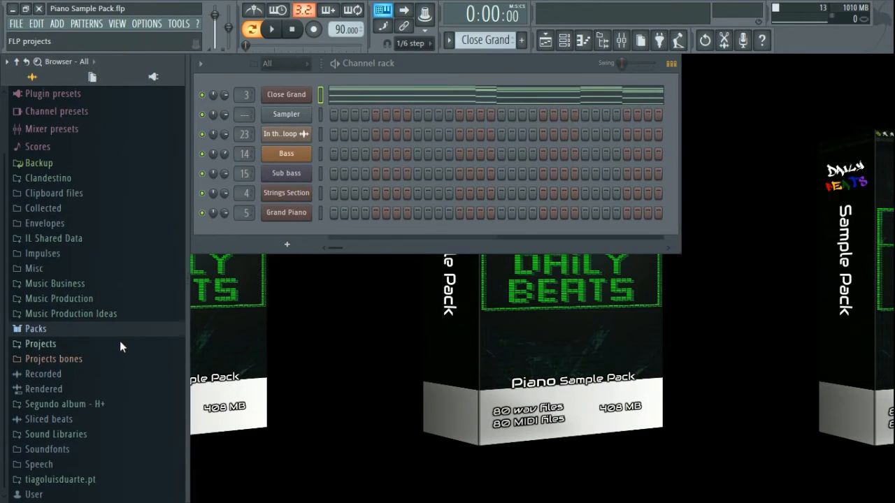
pyautogui.click(49, 329)
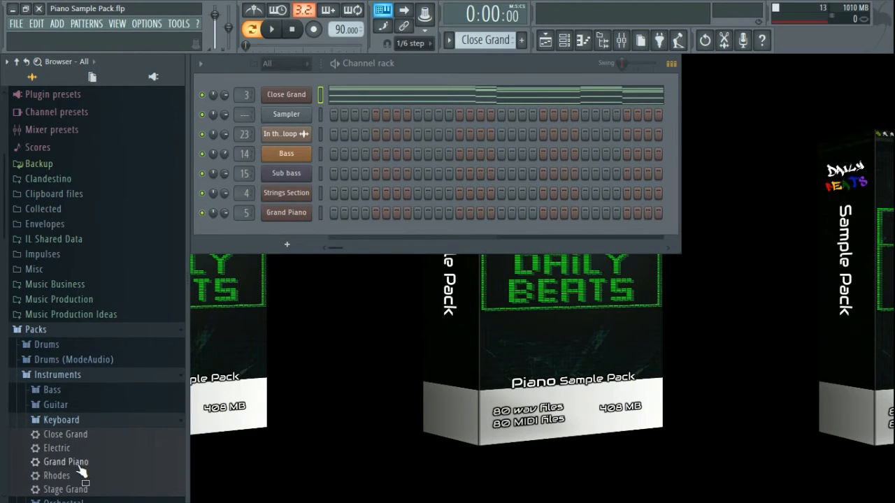
pyautogui.moveTo(66, 434); pyautogui.dragTo(293, 237)
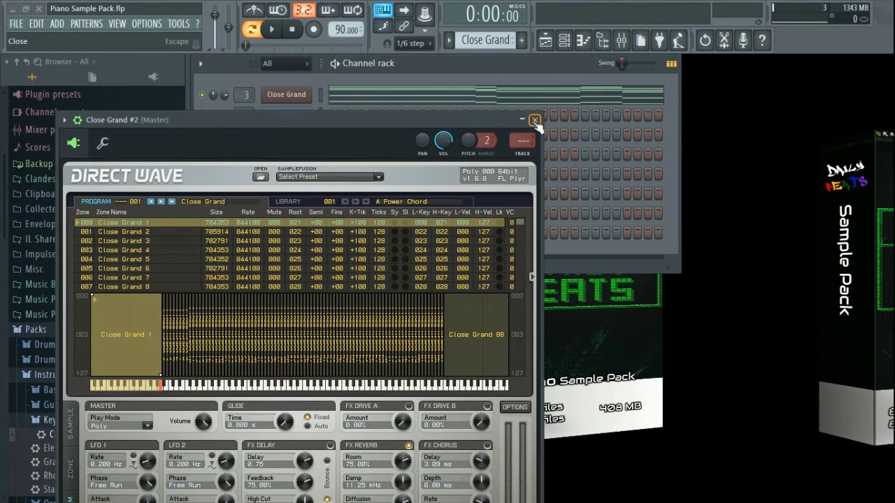
pyautogui.click(535, 121)
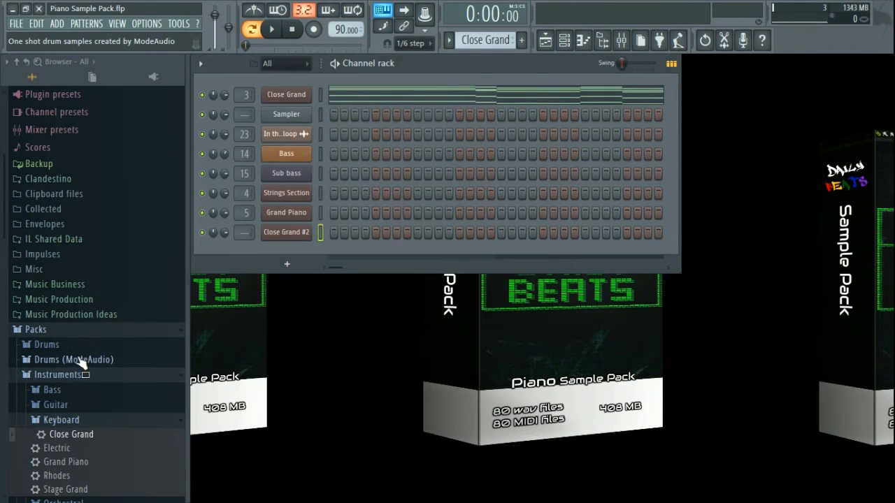
pyautogui.click(36, 329)
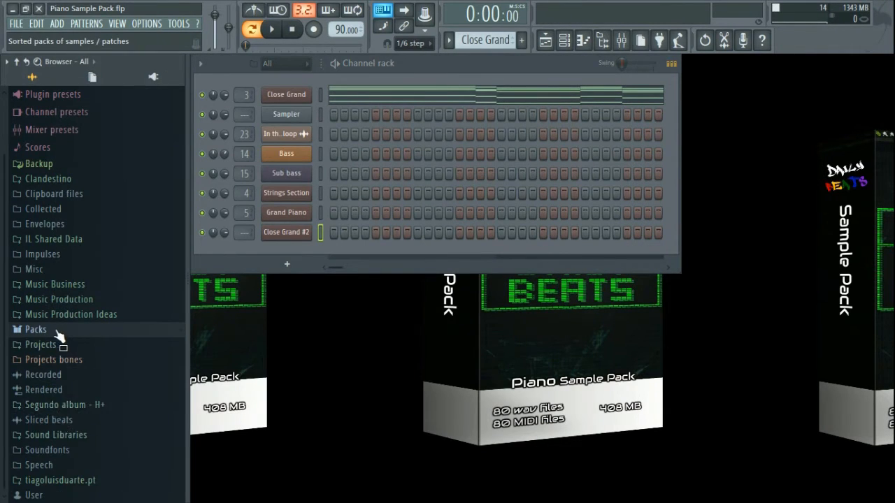
# - Import the MIDI file 11 - Piano from the 21 - Piano Sample Pack folder into the newly added Close Grand channel
pyautogui.click(60, 480)
pyautogui.scroll(-1, 93, 351)
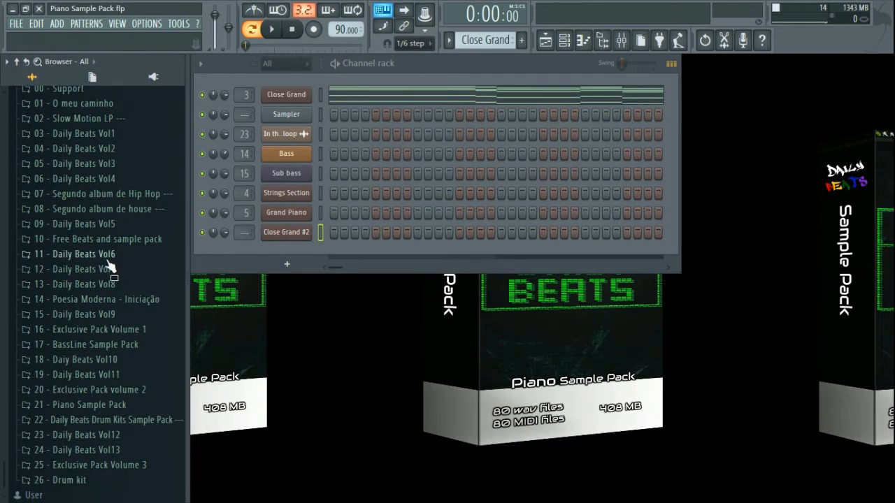
pyautogui.click(102, 409)
pyautogui.click(79, 404)
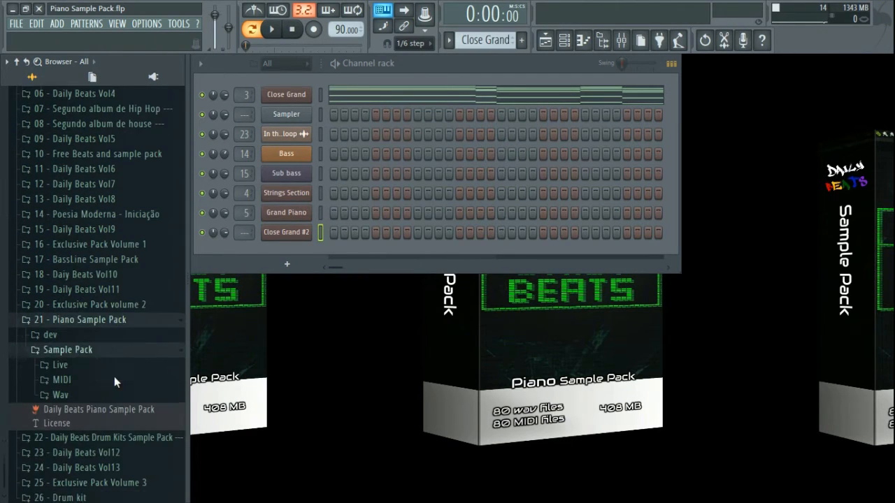
pyautogui.click(63, 362)
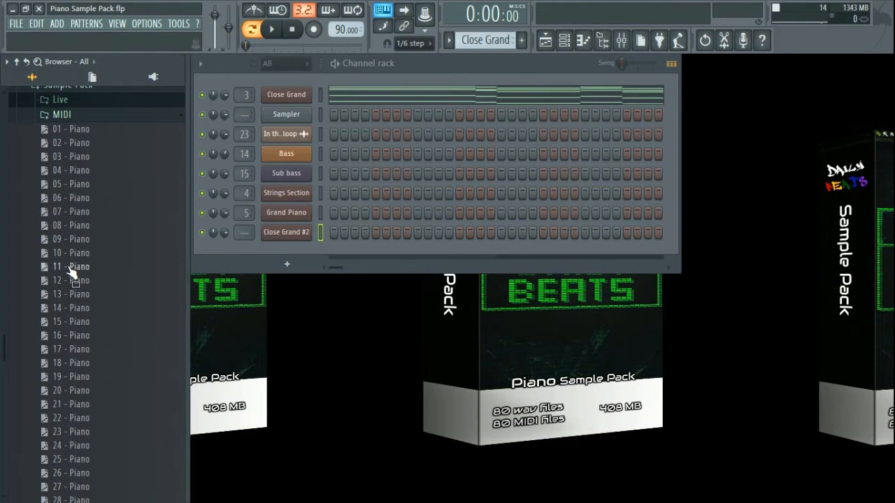
pyautogui.moveTo(72, 273); pyautogui.dragTo(285, 232)
pyautogui.click(545, 314)
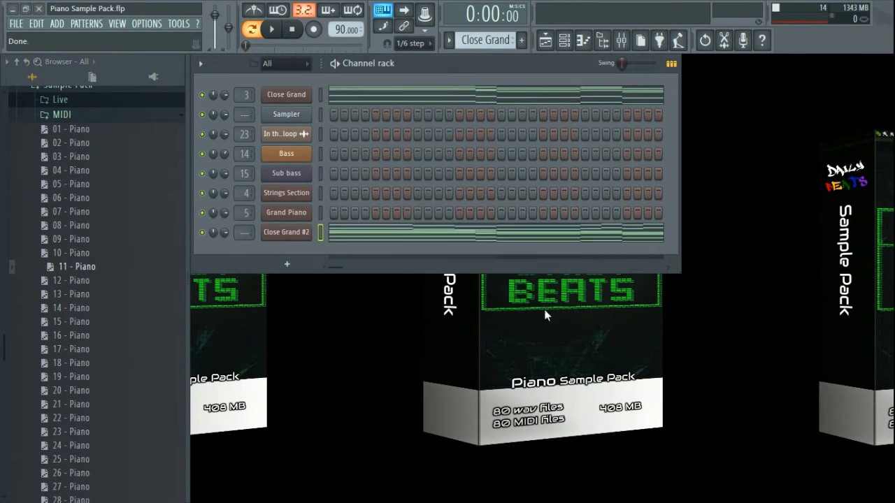
# - Delete all the melody notes from C6 to A7 in the Close Grand #2 channel's Piano roll
pyautogui.click(387, 233)
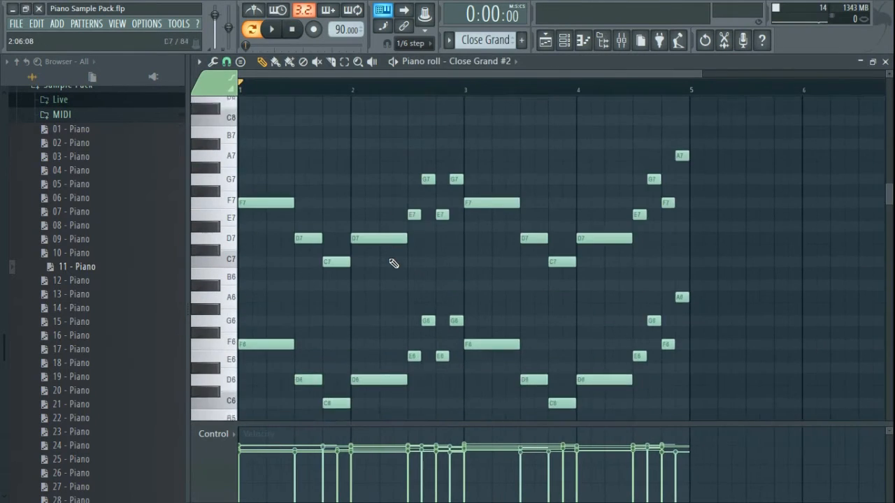
pyautogui.scroll(-7, 393, 263)
pyautogui.keyDown('ctrl'); pyautogui.rightClick(432, 271); pyautogui.keyUp('ctrl')
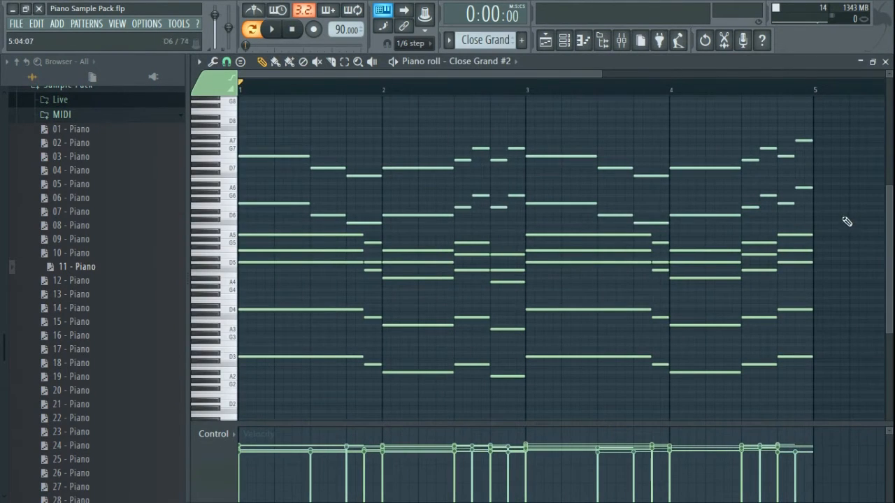
pyautogui.moveTo(843, 221); pyautogui.dragTo(204, 147)
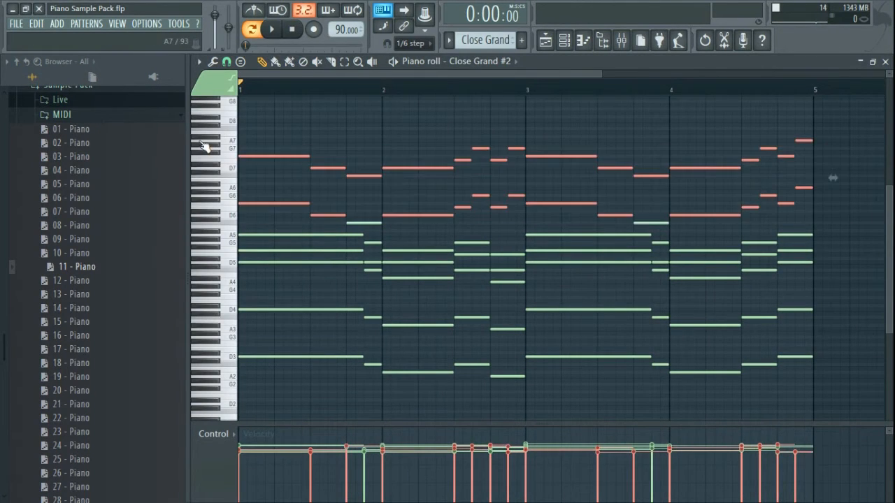
pyautogui.press('Delete')
pyautogui.rightClick(382, 221)
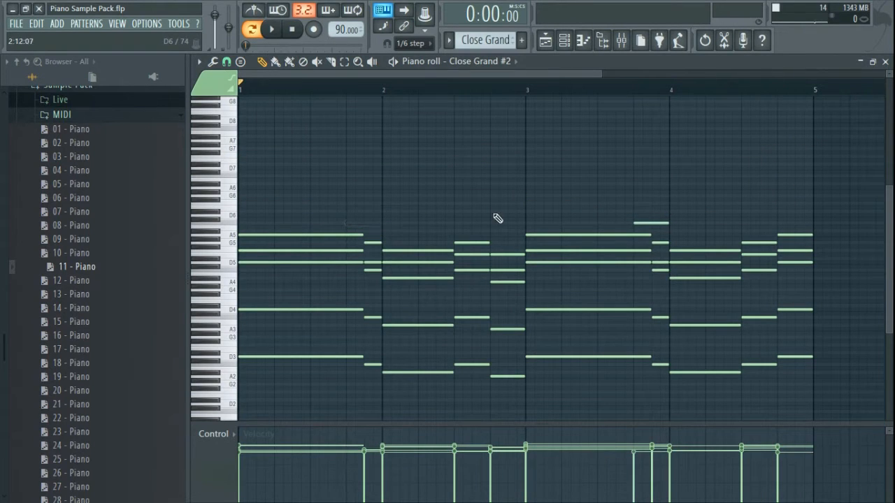
pyautogui.click(885, 61)
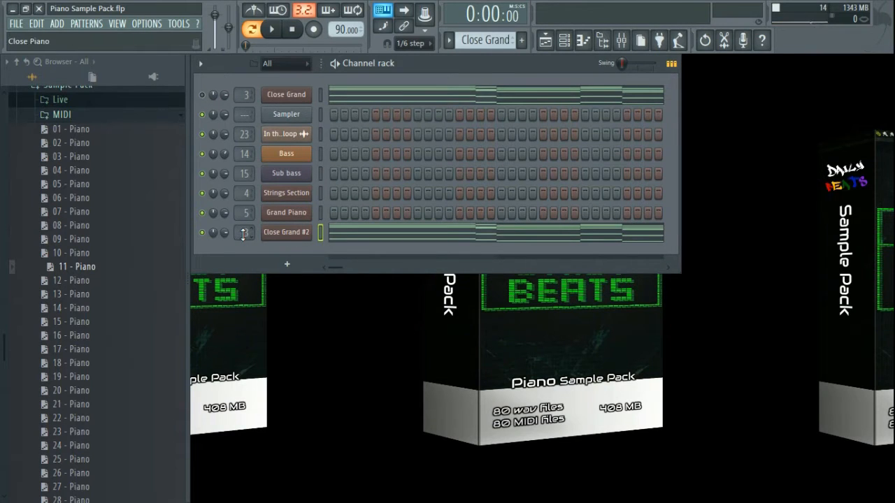
# - Play the Close Grand pattern while viewing the Close Grand #2 chord notes in the Piano roll, and stop playback
pyautogui.press('space')
pyautogui.click(389, 236)
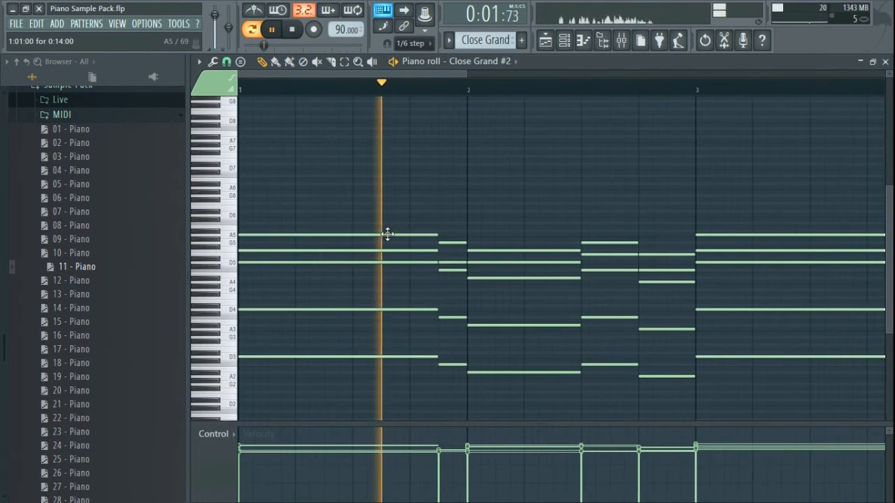
pyautogui.scroll(-2, 388, 234)
pyautogui.scroll(2, 414, 190)
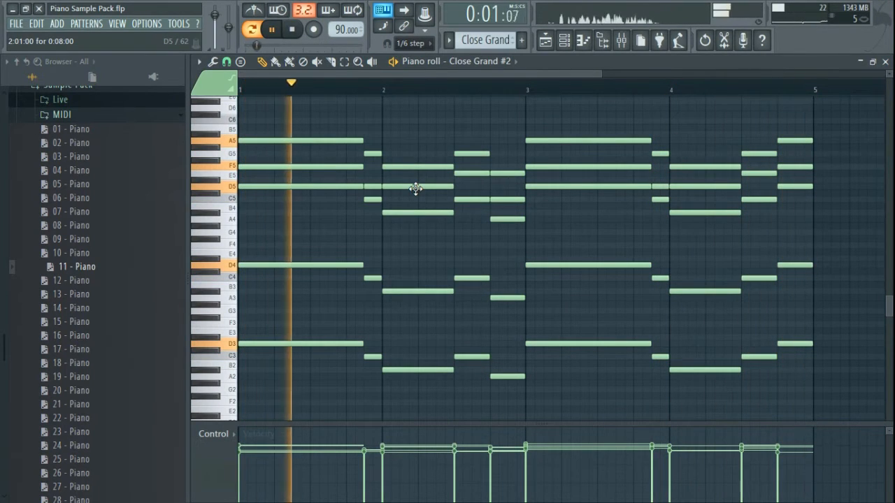
pyautogui.click(885, 63)
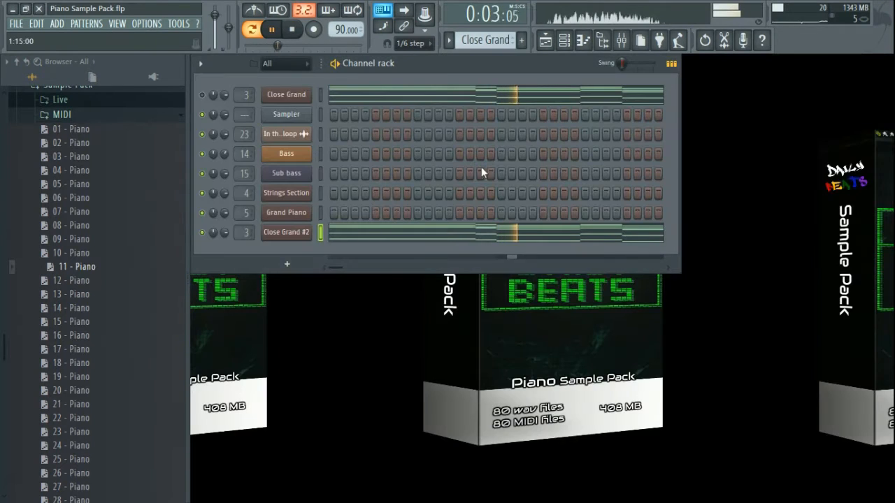
pyautogui.press('space')
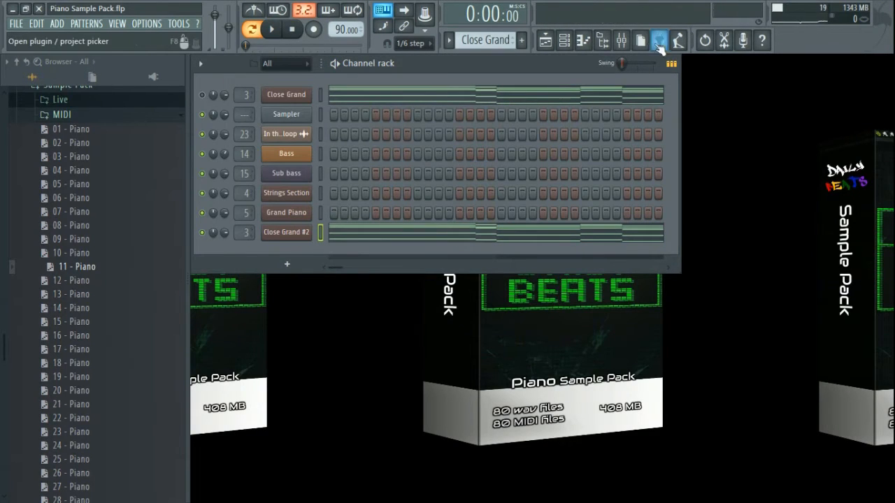
# - Play the pattern and examine Fruity parametric EQ 2 and Fruity Reeverb 2, including its wet level, on the Close Piano mixer track
pyautogui.click(621, 40)
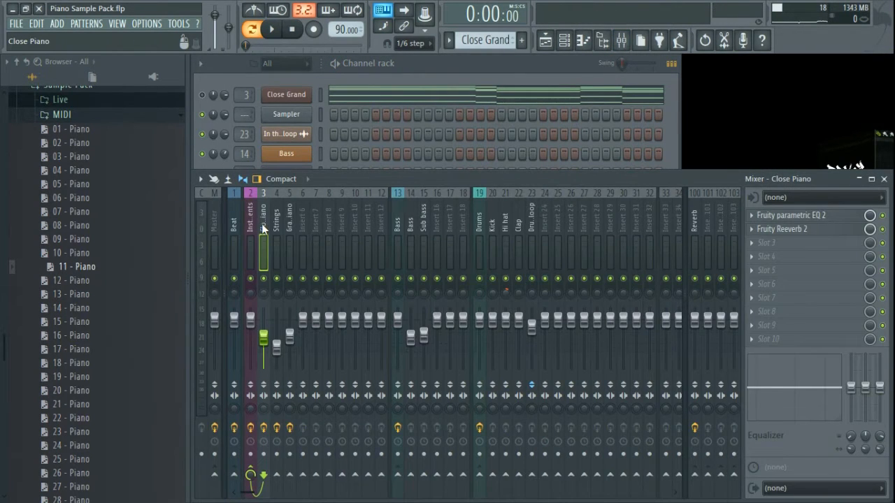
pyautogui.press('space')
pyautogui.click(790, 216)
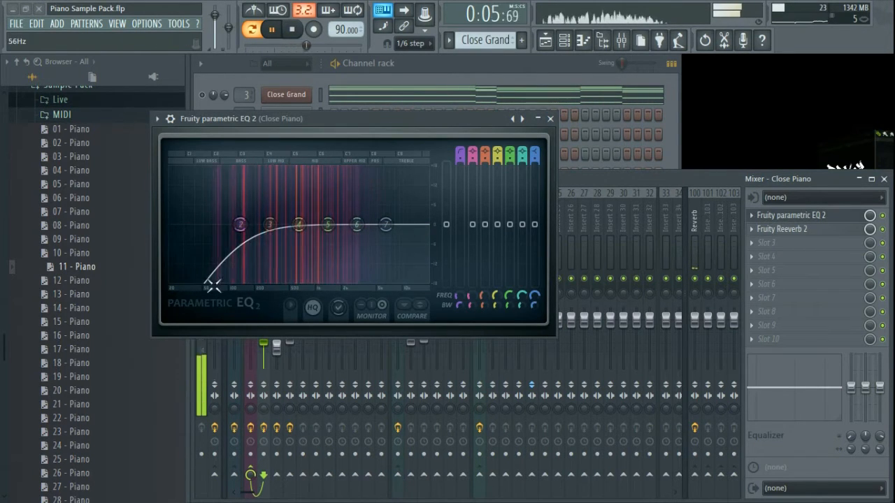
pyautogui.click(550, 119)
pyautogui.click(795, 231)
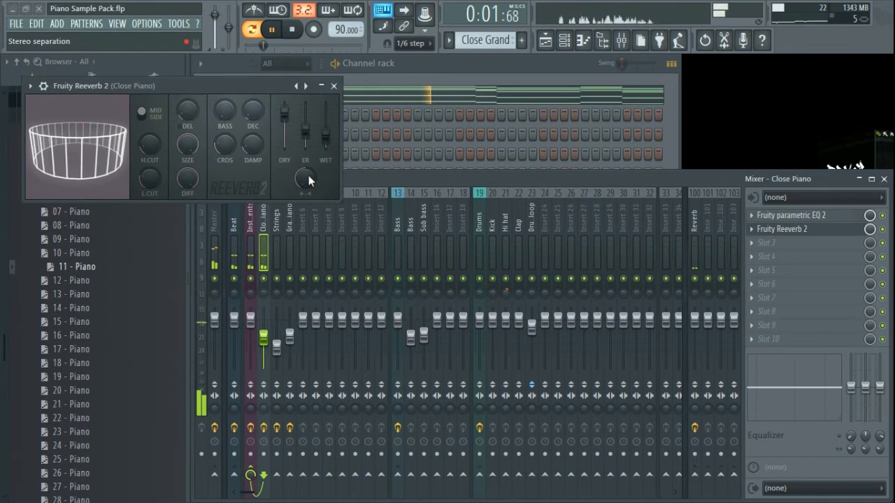
pyautogui.moveTo(326, 137); pyautogui.dragTo(326, 133)
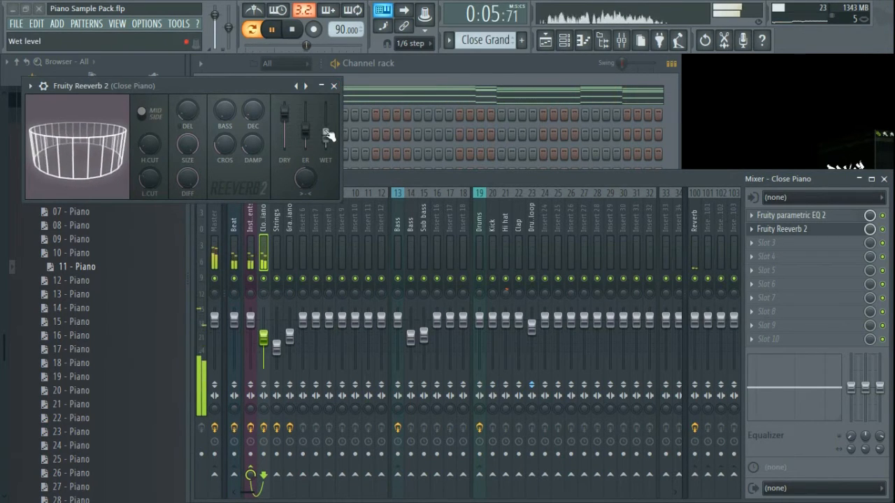
pyautogui.click(334, 85)
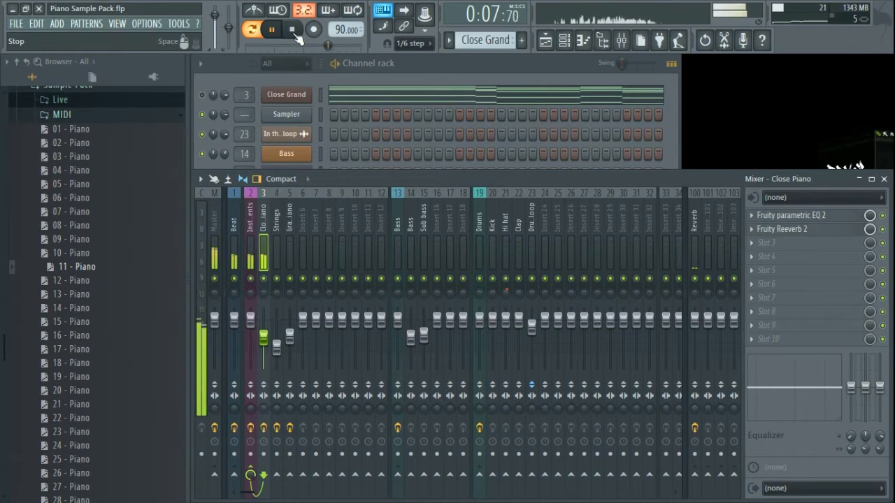
pyautogui.click(409, 66)
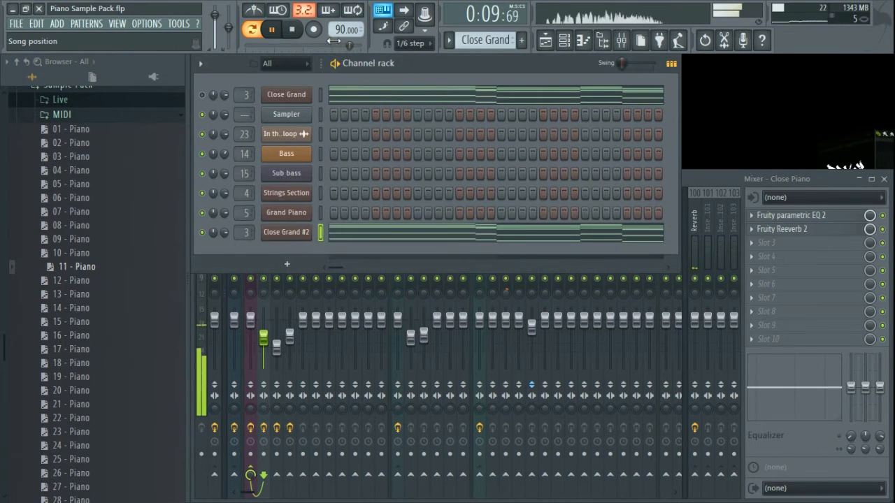
pyautogui.click(292, 29)
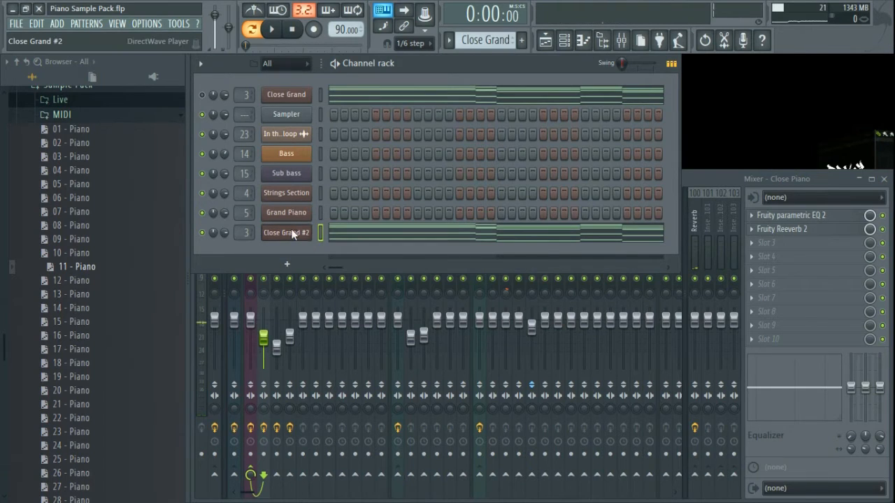
pyautogui.rightClick(292, 234)
pyautogui.click(366, 334)
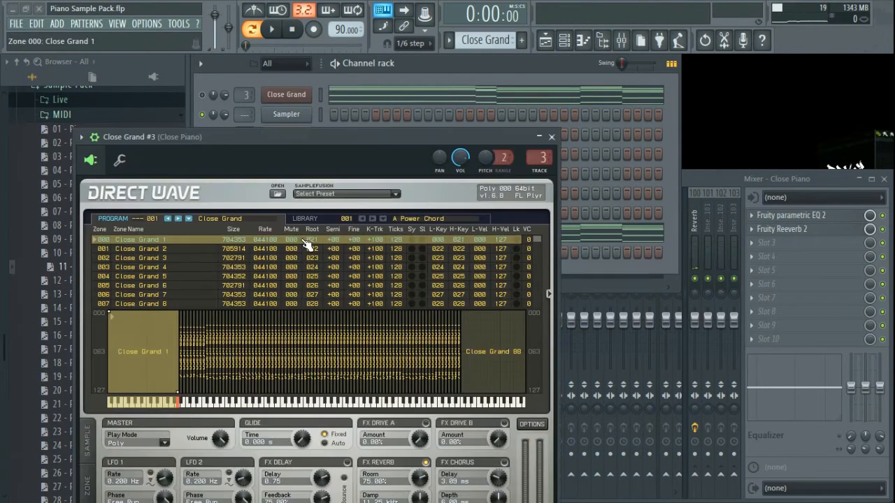
pyautogui.click(551, 138)
pyautogui.hotkey('alt', 'Delete')
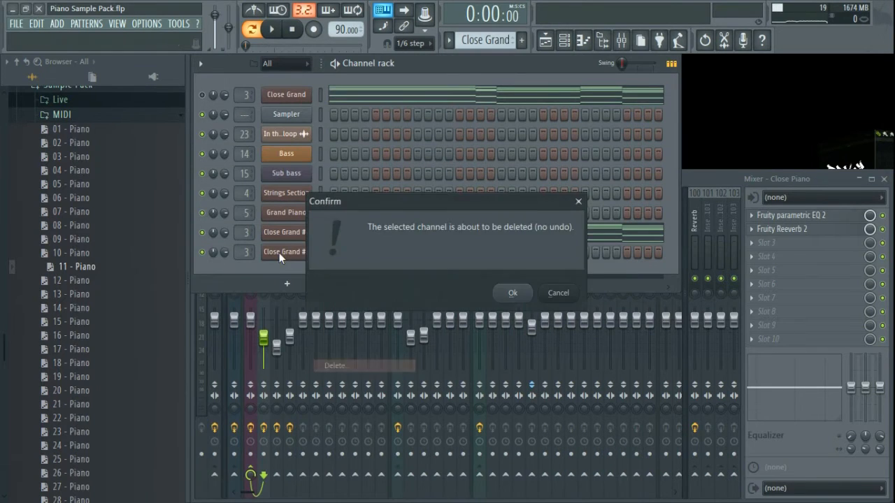
pyautogui.press('Return')
# - Delete the Close Grand #2 channel from the Channel rack
pyautogui.rightClick(276, 235)
pyautogui.hotkey('alt', 'Delete')
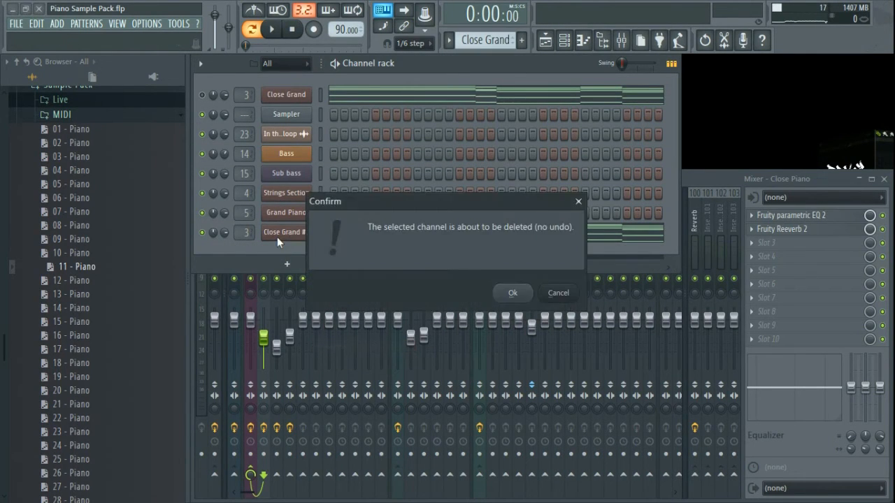
pyautogui.press('Return')
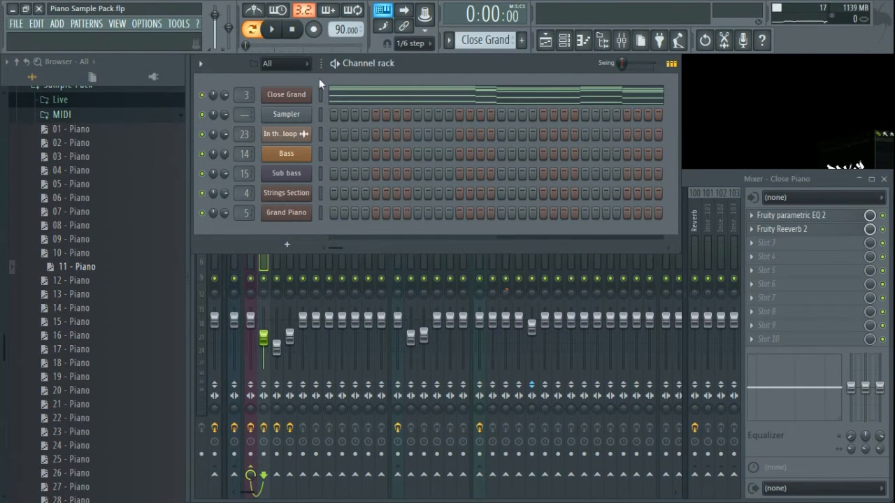
# - Make the Grand Piano pattern active from its first clip in the Playlist and return to the Channel rack
pyautogui.click(544, 40)
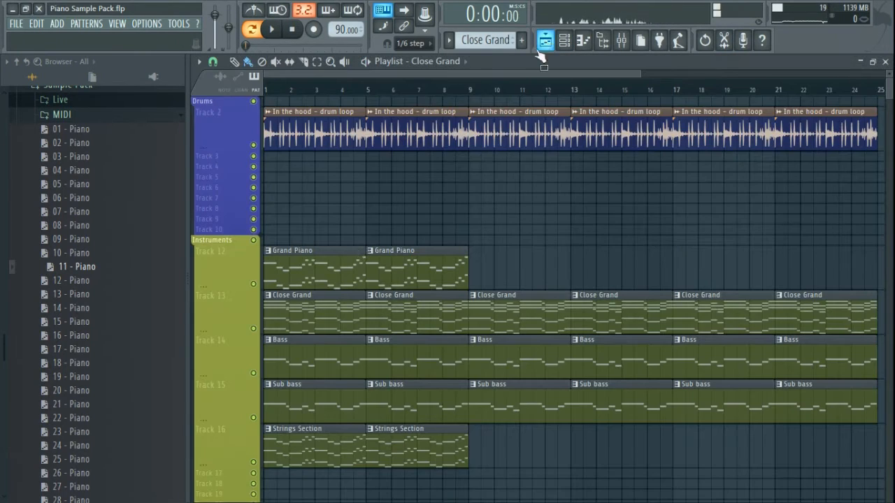
pyautogui.scroll(-2, 419, 246)
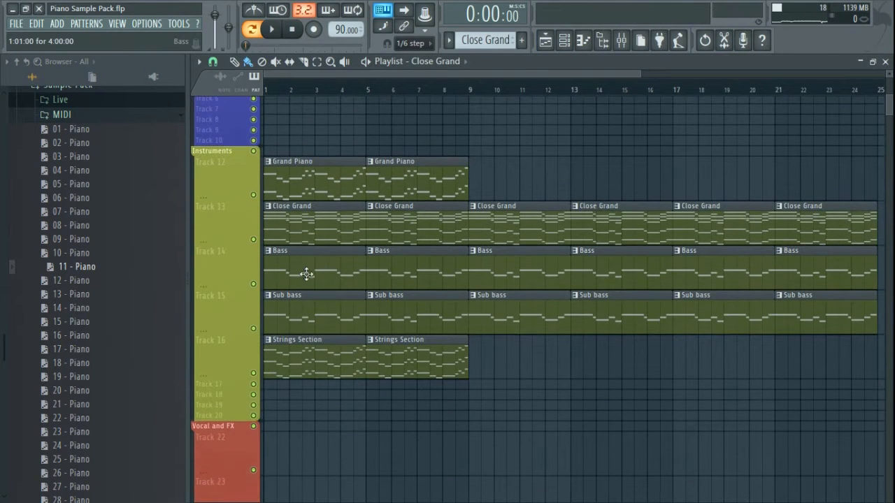
pyautogui.click(307, 184)
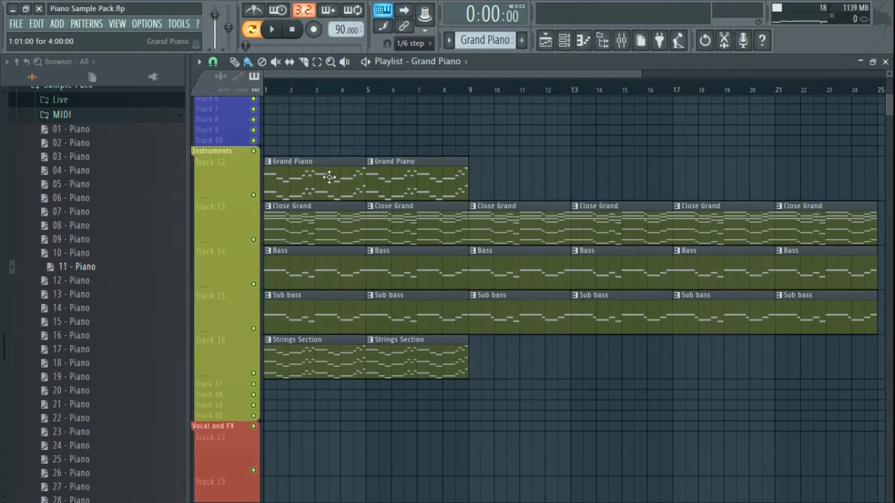
pyautogui.click(885, 62)
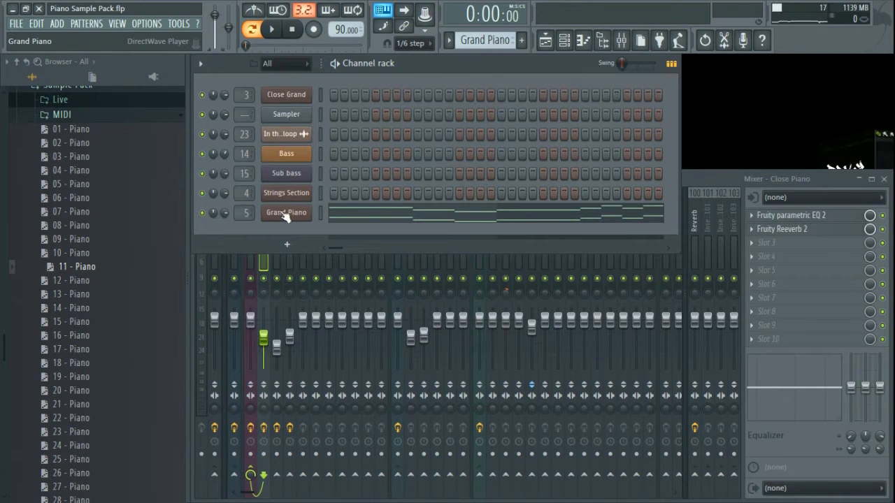
# - Show the Grand Piano instrument among the Keyboard instruments under Packs > Instruments in the browser
pyautogui.scroll(12, 38, 88)
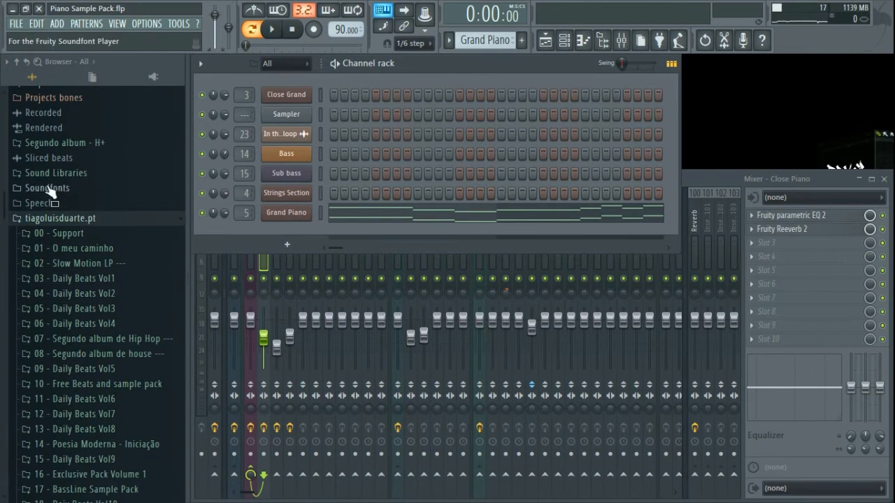
pyautogui.scroll(5, 70, 144)
pyautogui.click(55, 316)
pyautogui.scroll(-3, 63, 252)
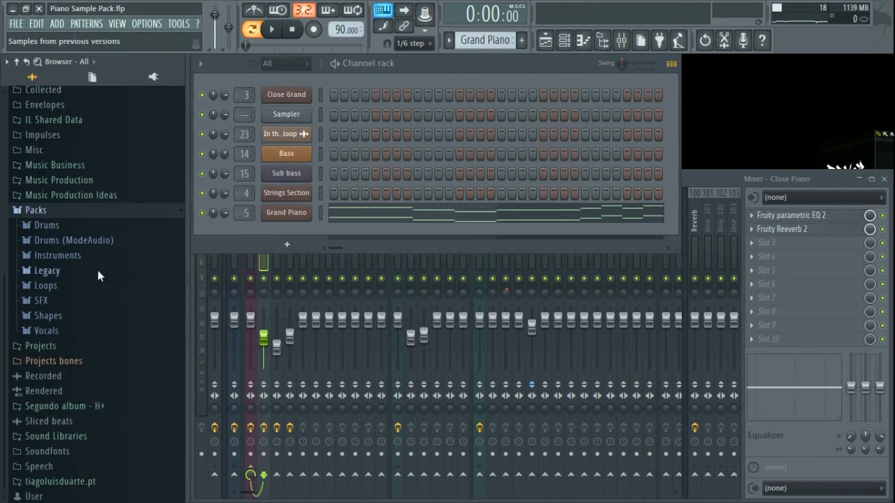
pyautogui.click(72, 256)
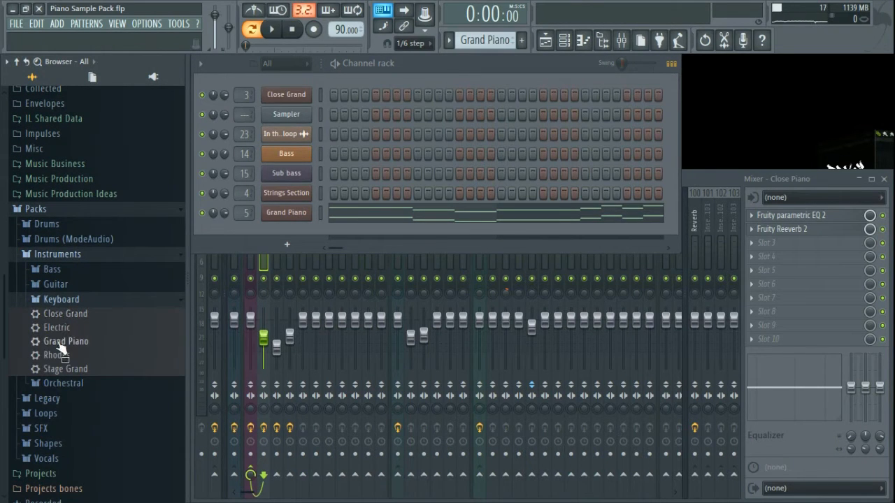
# - Play the Grand Piano pattern while viewing its melody notes in the Piano roll
pyautogui.click(375, 223)
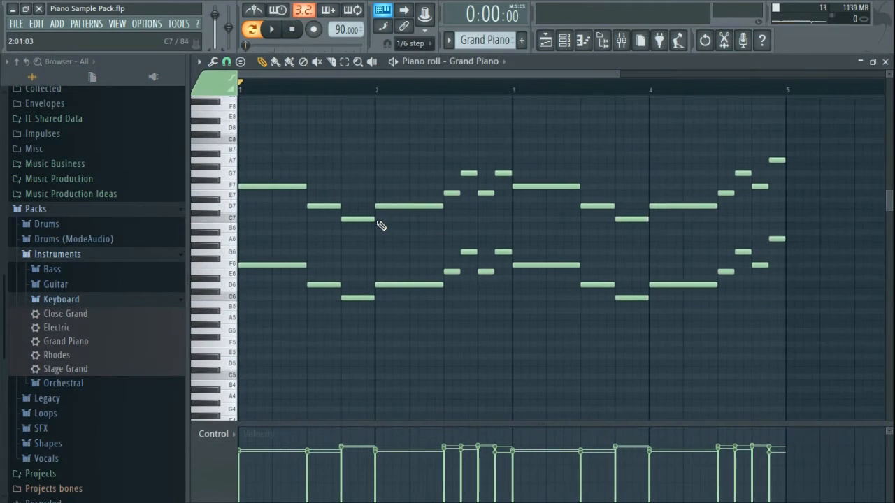
pyautogui.press('space')
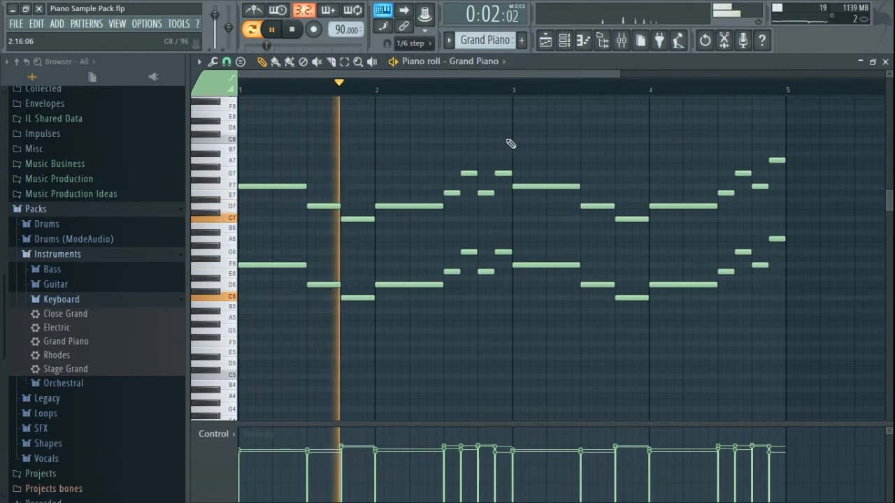
pyautogui.click(885, 62)
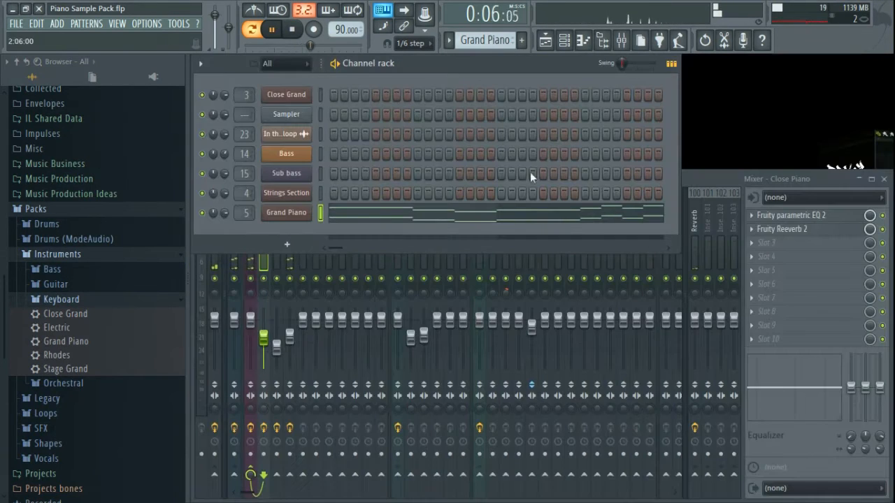
# - Examine Fruity Reeverb 2 on the Grand Piano mixer track and compare the track's effects with those on the Close Piano track
pyautogui.click(745, 182)
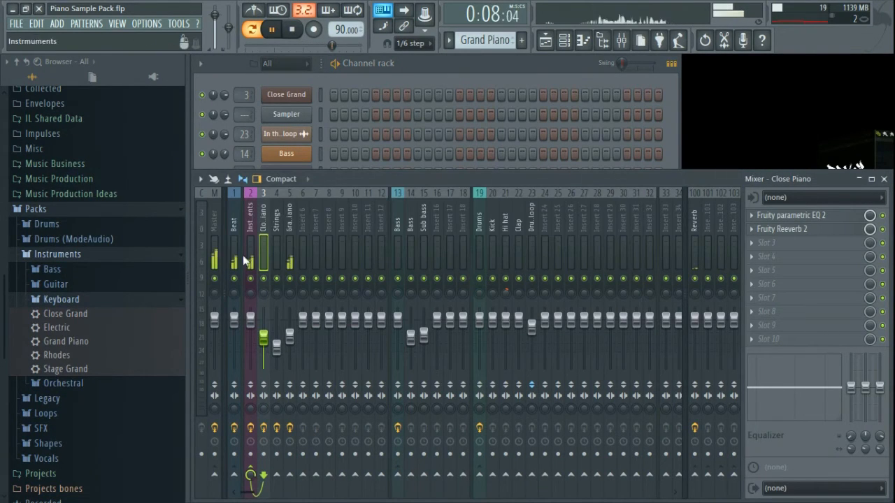
pyautogui.click(292, 216)
pyautogui.click(802, 217)
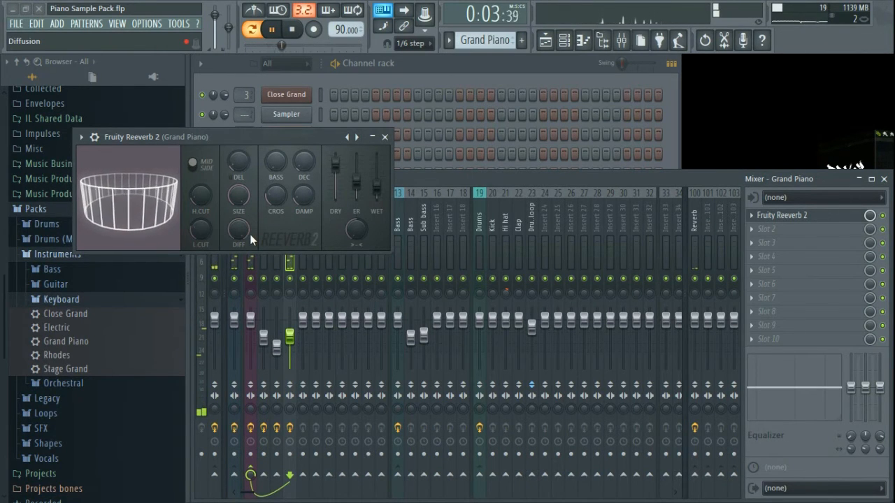
pyautogui.click(384, 137)
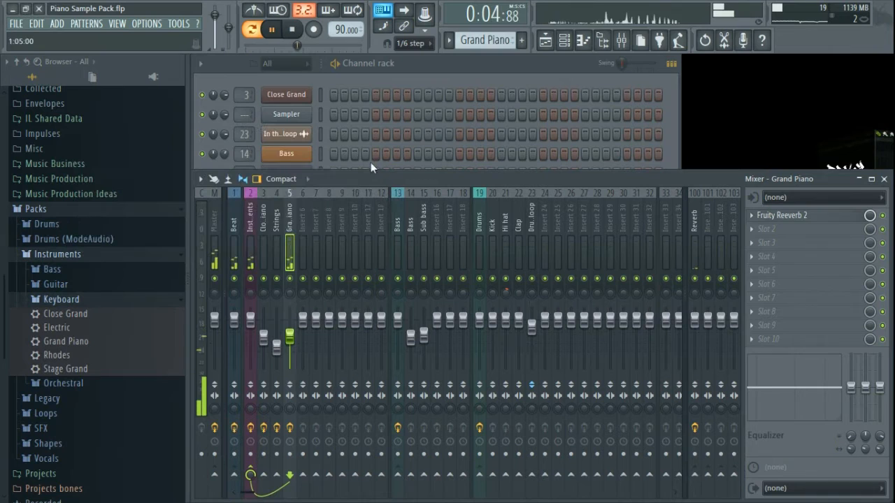
pyautogui.click(263, 227)
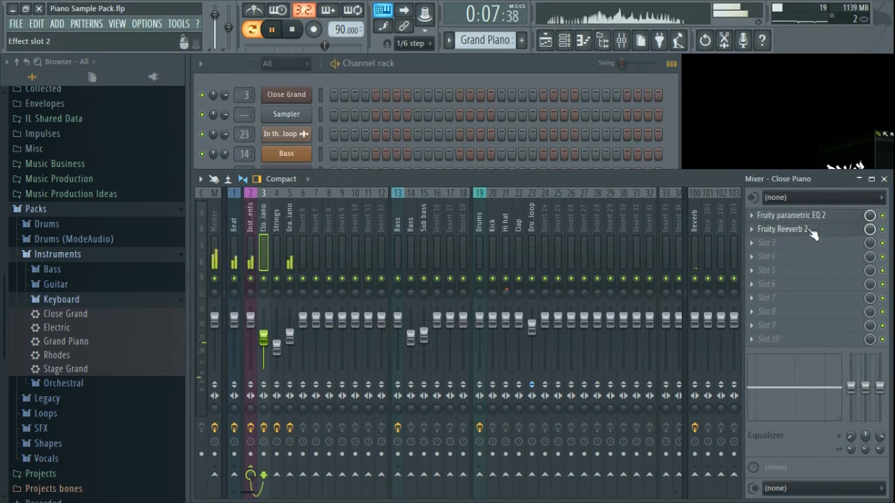
pyautogui.click(293, 218)
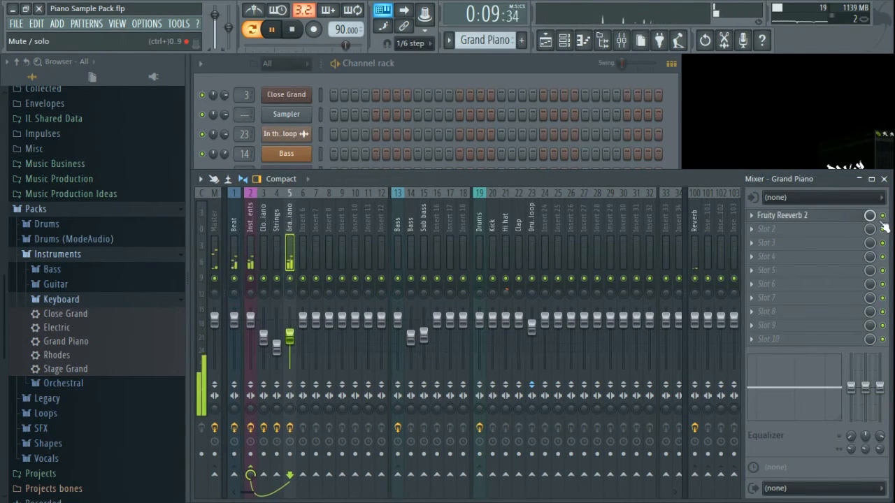
# - Copy the Close Piano mixer track's Fruity Reeverb 2 with its settings into slot 2 of the Grand Piano track and close its window
pyautogui.click(258, 220)
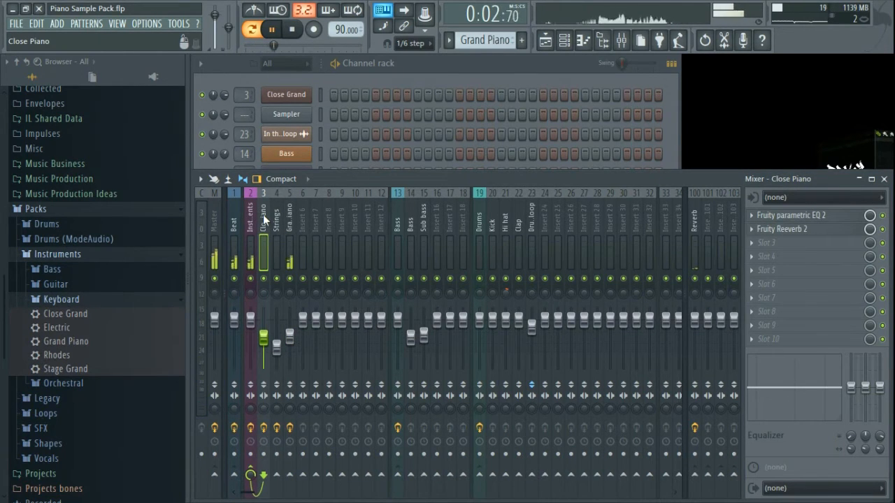
pyautogui.click(751, 229)
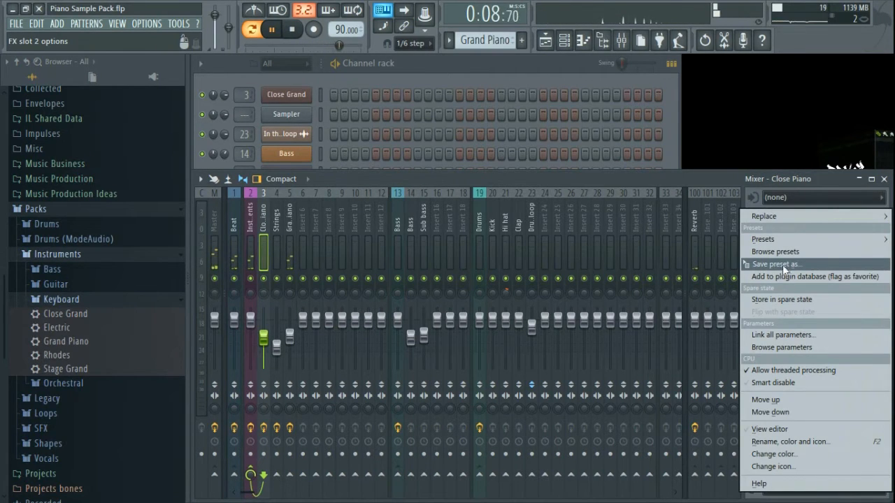
pyautogui.moveTo(792, 270); pyautogui.dragTo(289, 226)
pyautogui.moveTo(336, 153); pyautogui.dragTo(572, 81)
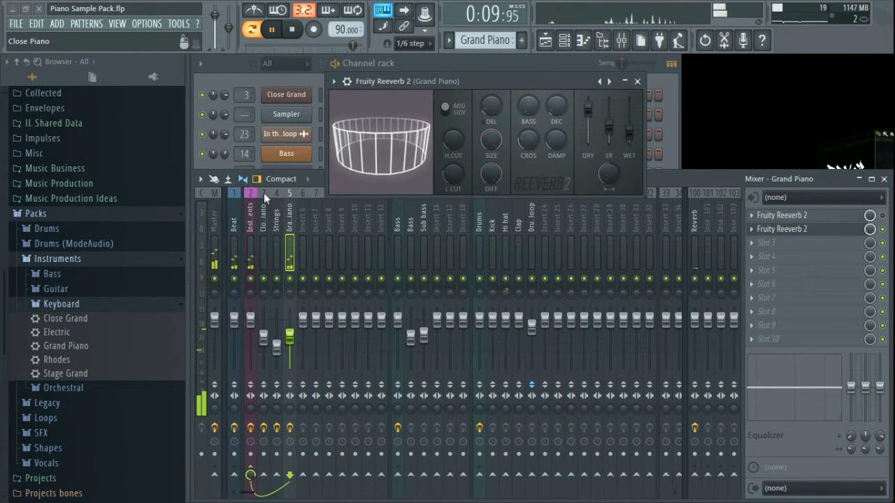
pyautogui.click(637, 81)
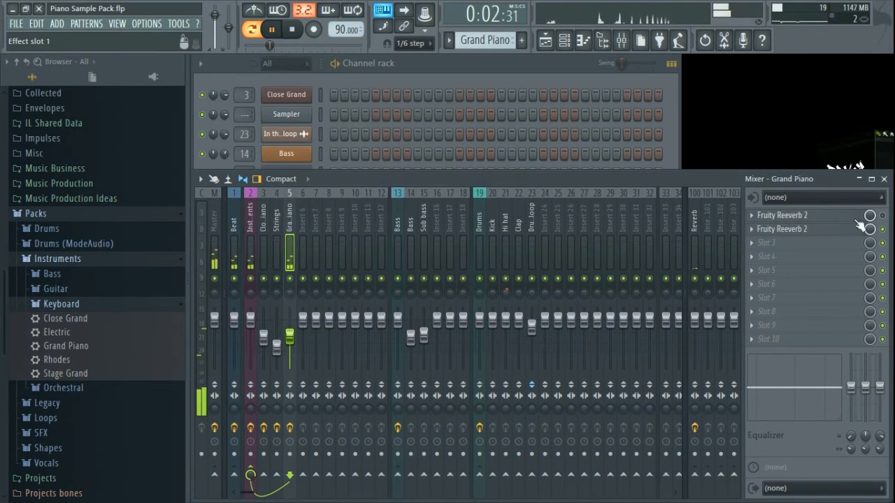
# - Remove the copied Fruity Reeverb 2 from slot 2 of the Grand Piano mixer track, keeping the original in slot 1 enabled
pyautogui.click(752, 229)
pyautogui.moveTo(774, 215)
pyautogui.click(623, 42)
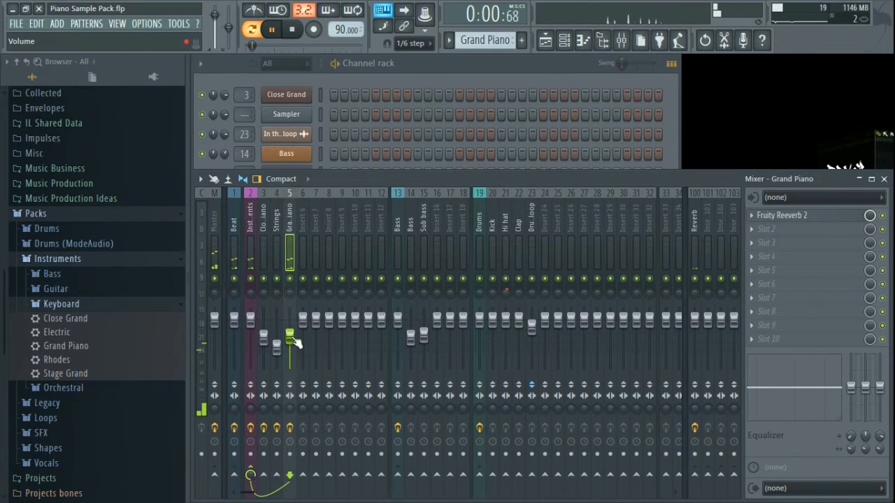
# - Stop playback, return to the Playlist and set bars 1 to 4 as the playback range with no clips selected
pyautogui.click(292, 29)
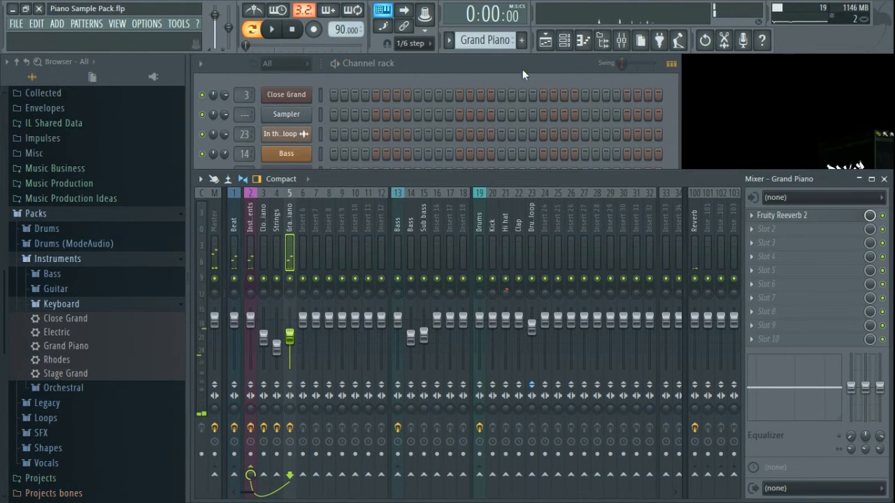
pyautogui.click(547, 41)
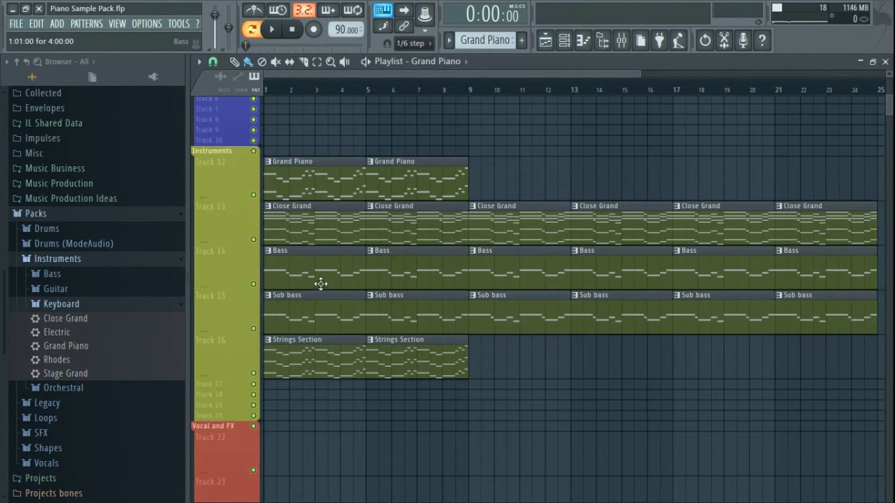
pyautogui.scroll(2, 360, 280)
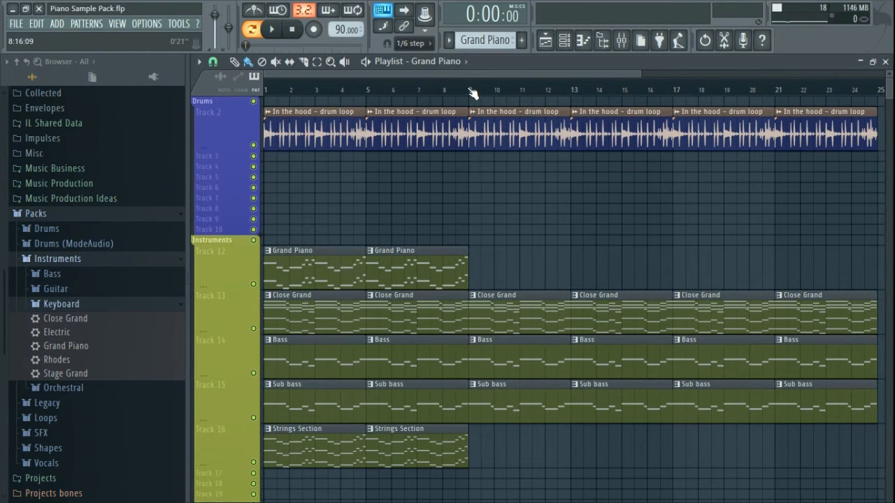
pyautogui.moveTo(366, 88); pyautogui.dragTo(265, 88)
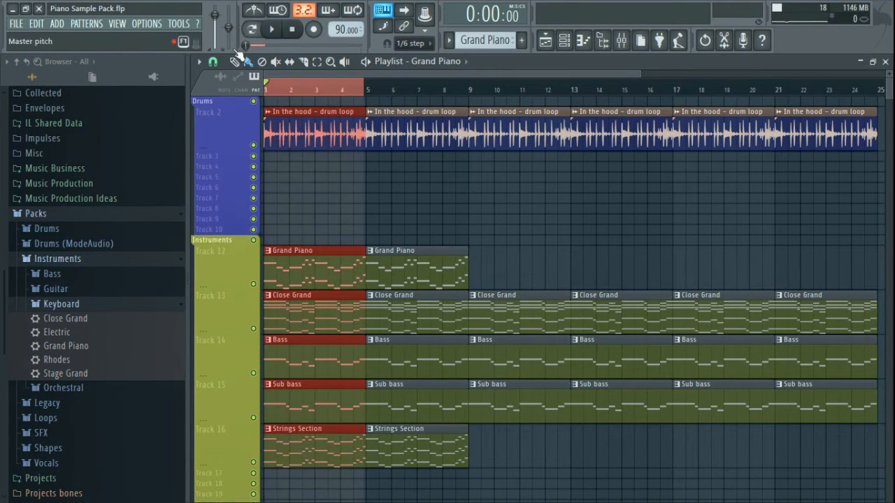
pyautogui.click(213, 62)
pyautogui.click(236, 249)
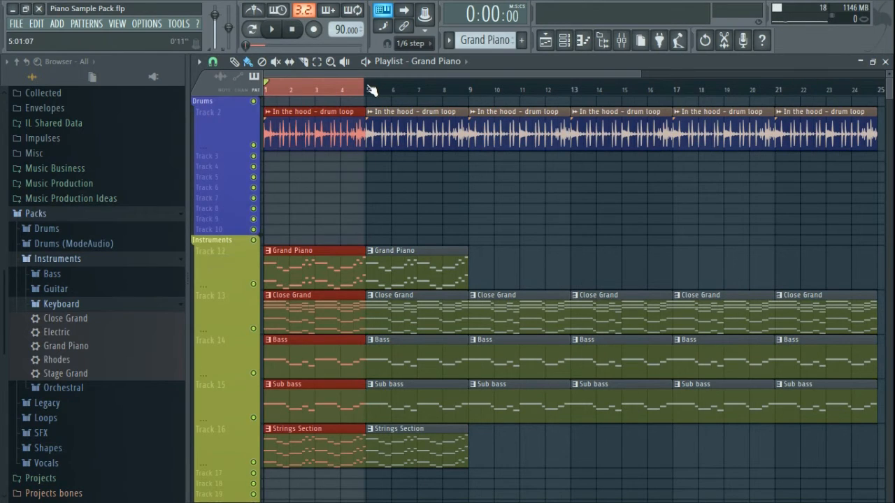
pyautogui.hotkey('ctrl', 'd')
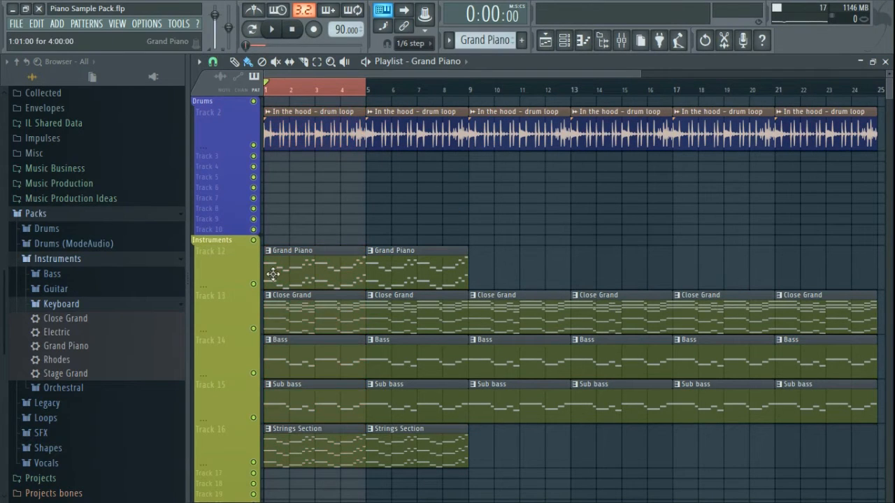
# - Solo the Grand Piano on Track 12, unmute the Close Grand on Track 13 and play both piano parts together
pyautogui.rightClick(254, 284)
pyautogui.click(253, 329)
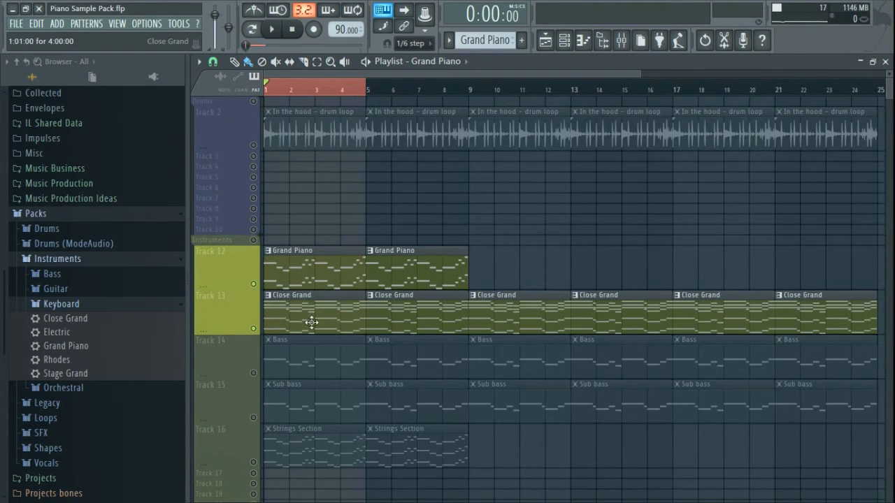
pyautogui.press('space')
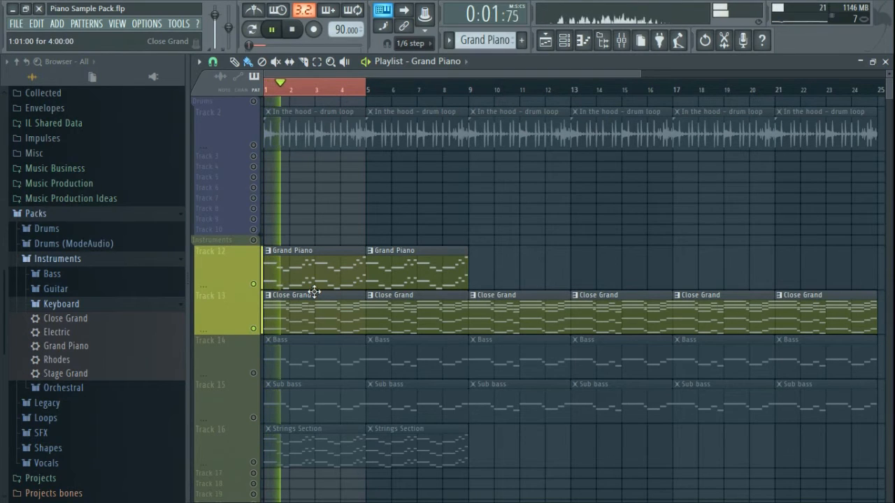
pyautogui.press('space')
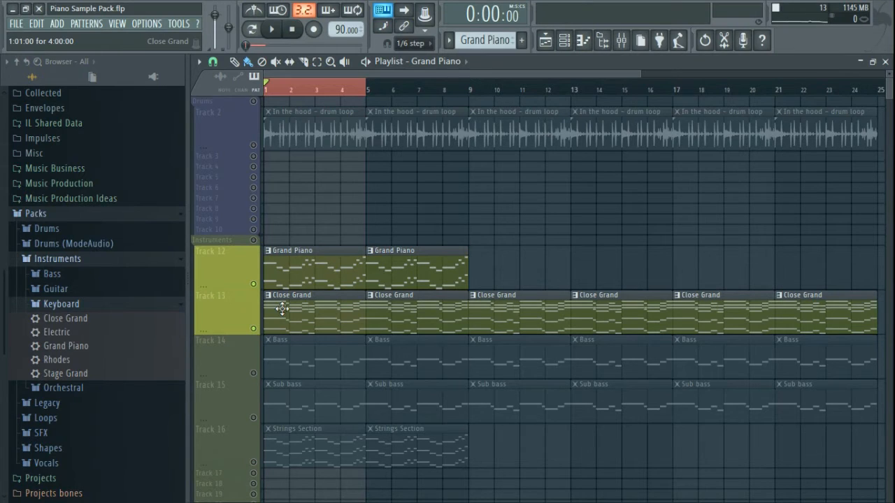
pyautogui.press('space')
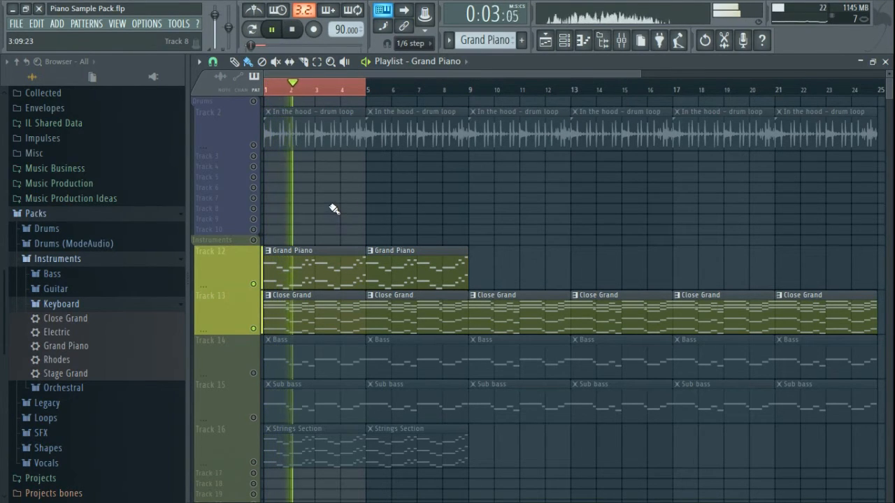
# - Stop playback and look up the source folder of the In the hood - drum loop sample without loading another file
pyautogui.doubleClick(321, 136)
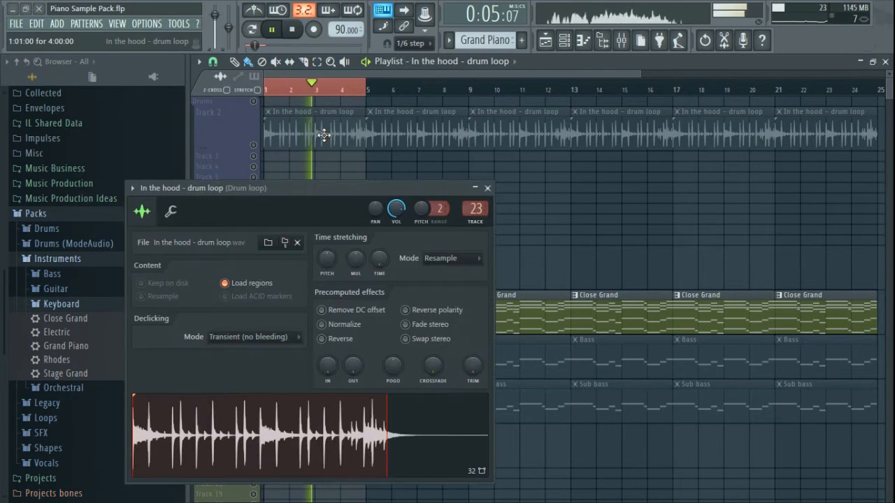
pyautogui.click(487, 188)
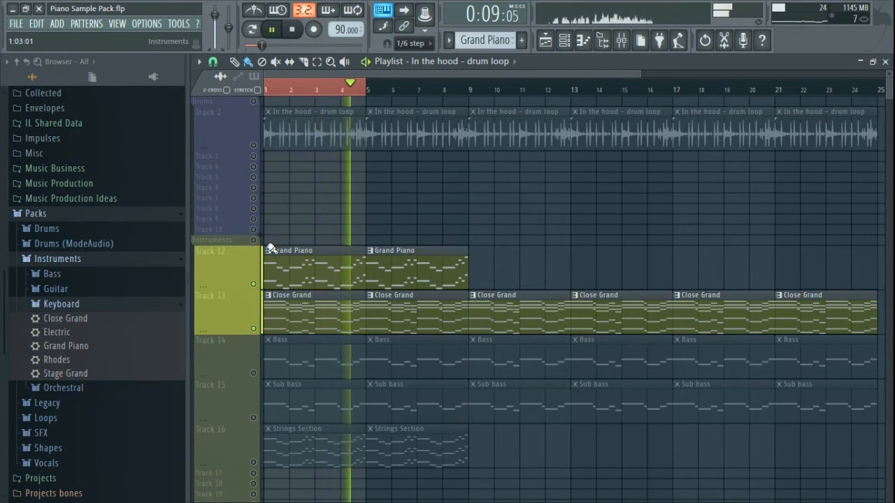
pyautogui.press('space')
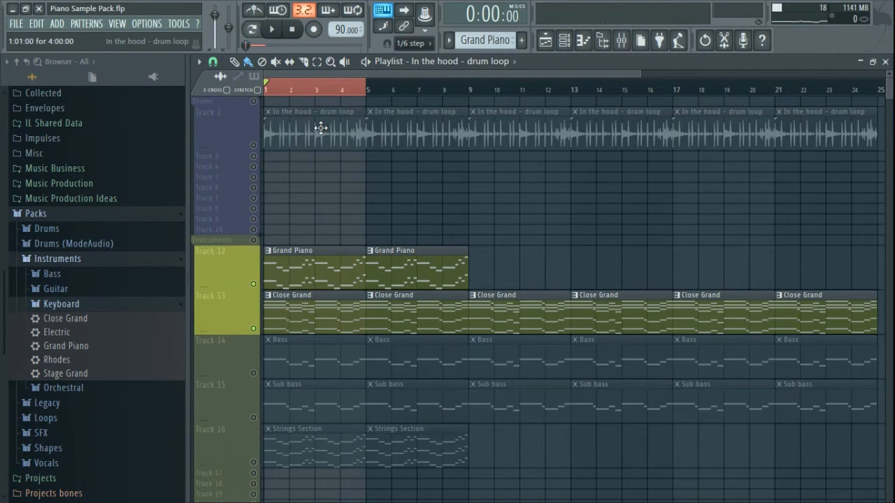
pyautogui.doubleClick(320, 127)
pyautogui.click(267, 243)
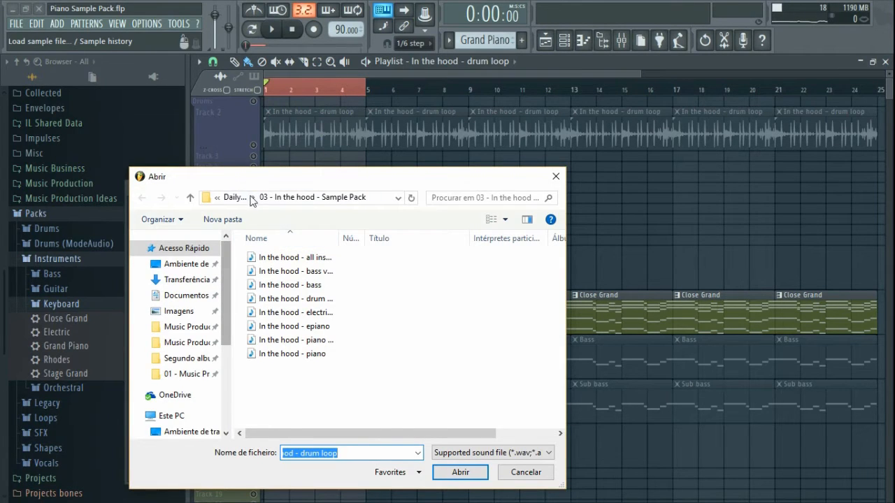
pyautogui.click(243, 200)
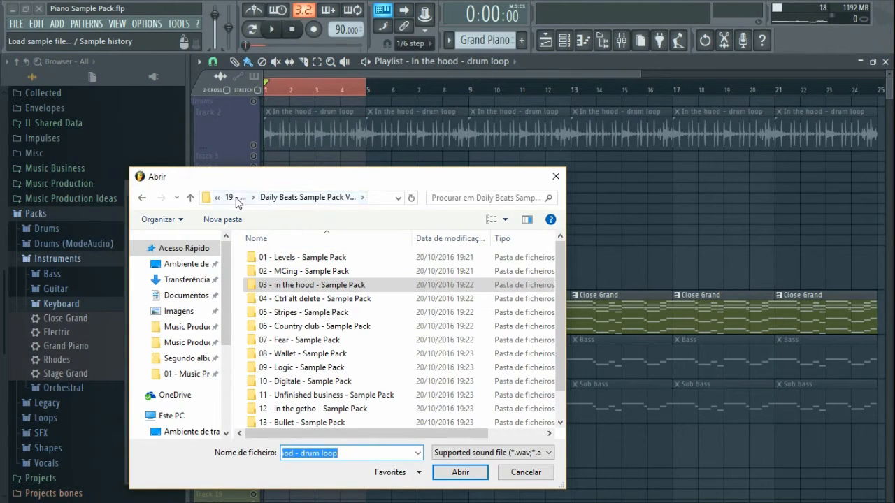
pyautogui.click(378, 201)
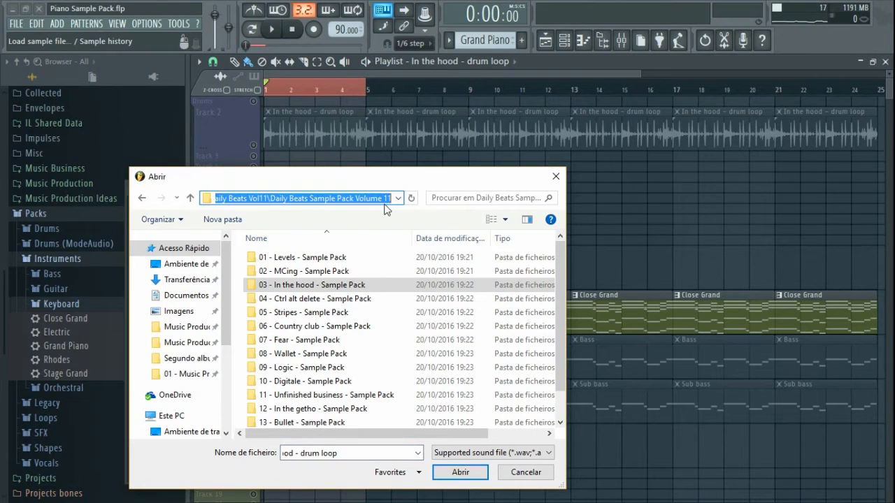
pyautogui.click(530, 472)
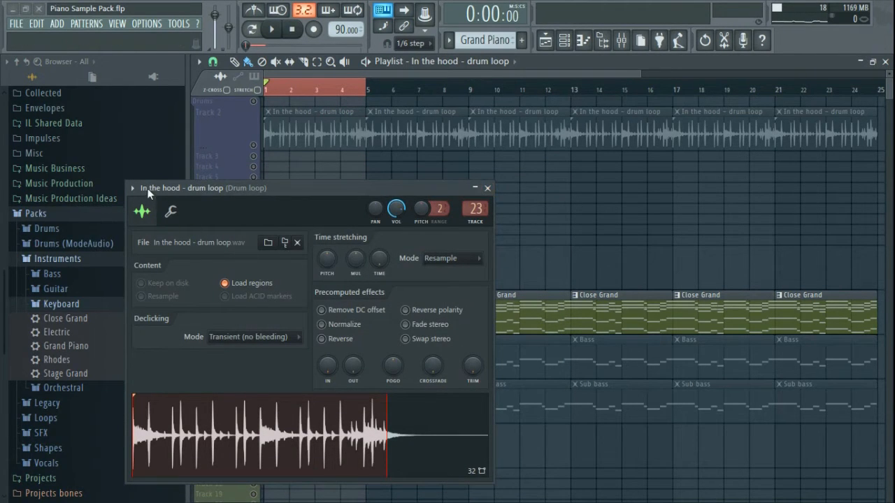
pyautogui.click(487, 189)
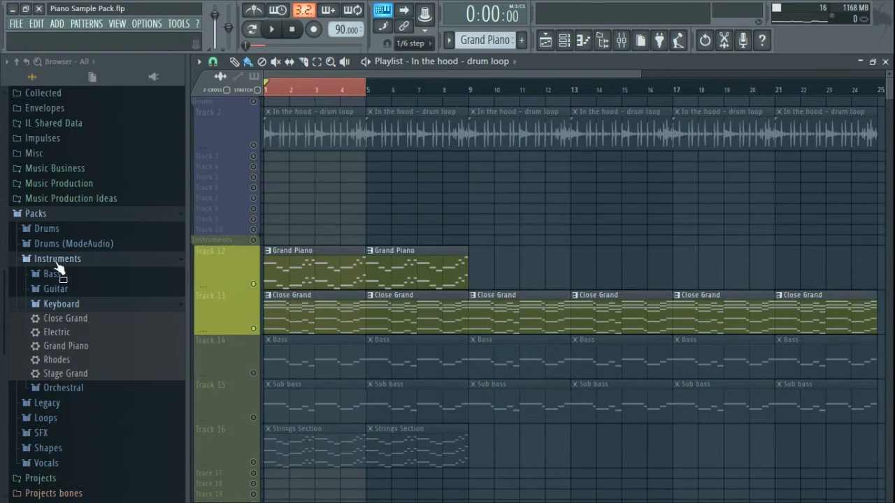
# - Find In the hood - drum loop in the browser under 19 - Daily Beats Vol11, in the 03 - In the hood - Sample Pack folder
pyautogui.click(35, 213)
pyautogui.click(82, 475)
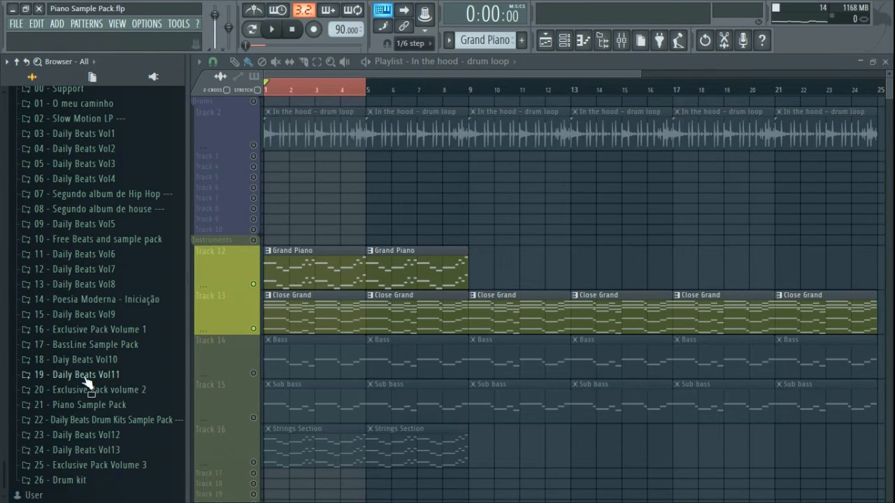
pyautogui.click(119, 379)
pyautogui.click(77, 405)
pyautogui.scroll(3, 112, 280)
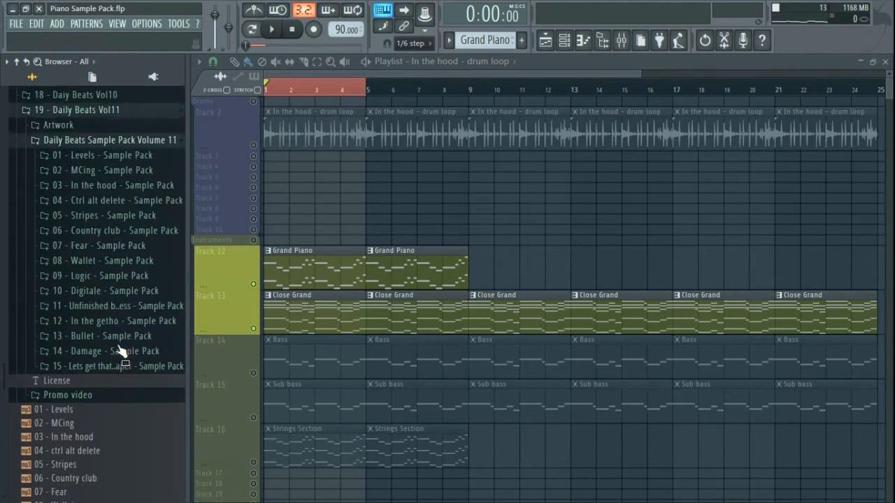
pyautogui.click(106, 218)
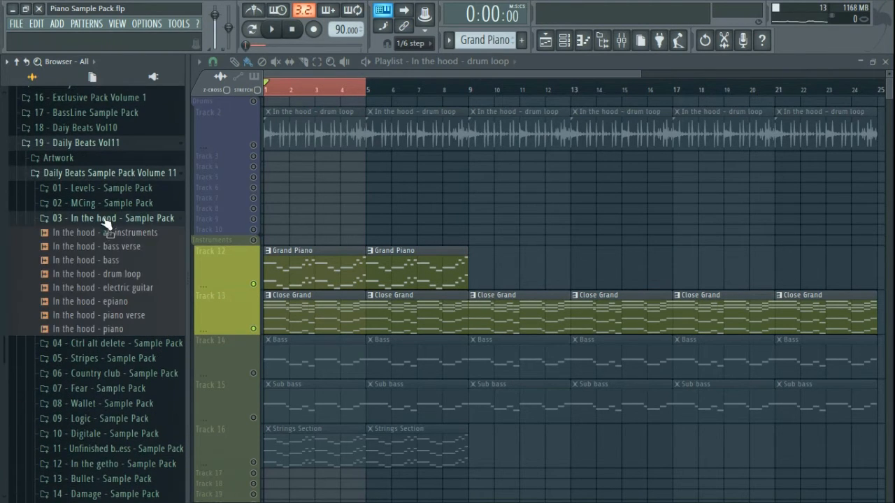
pyautogui.click(129, 275)
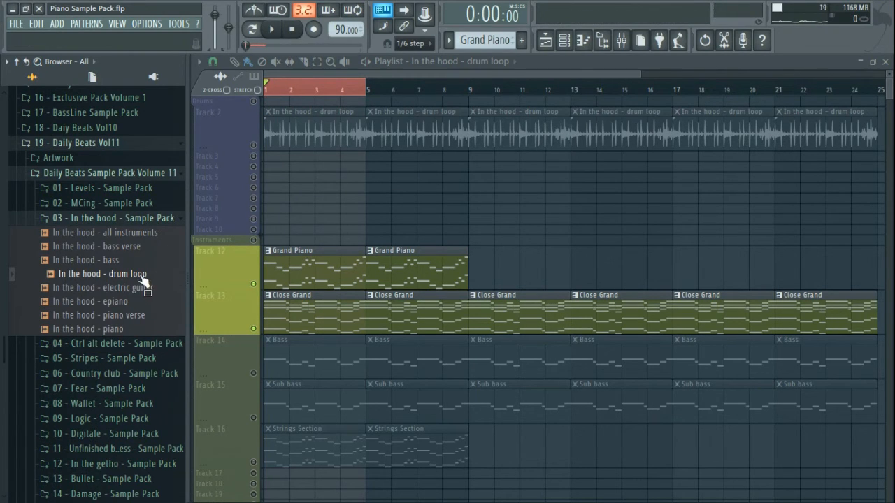
# - Unmute the drum loop on Track 2 and check its sample settings and its Drum loop mixer track
pyautogui.moveTo(139, 282); pyautogui.dragTo(266, 143)
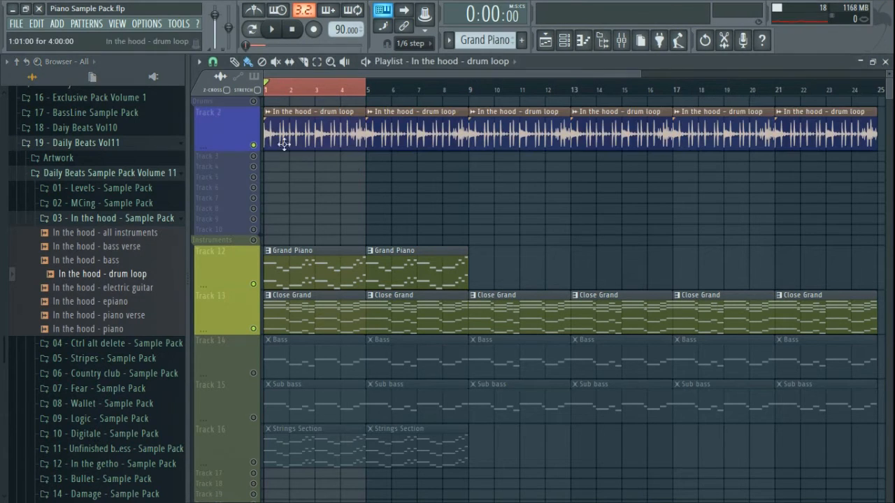
pyautogui.doubleClick(316, 116)
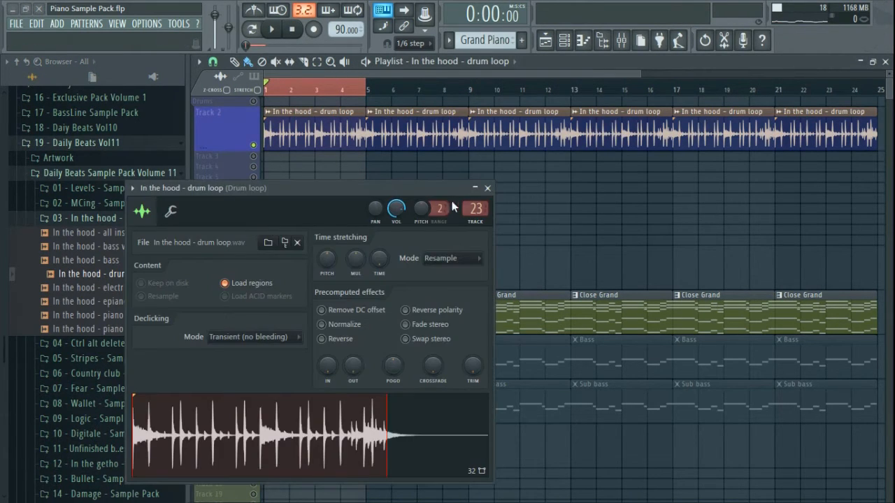
pyautogui.click(487, 188)
pyautogui.click(620, 40)
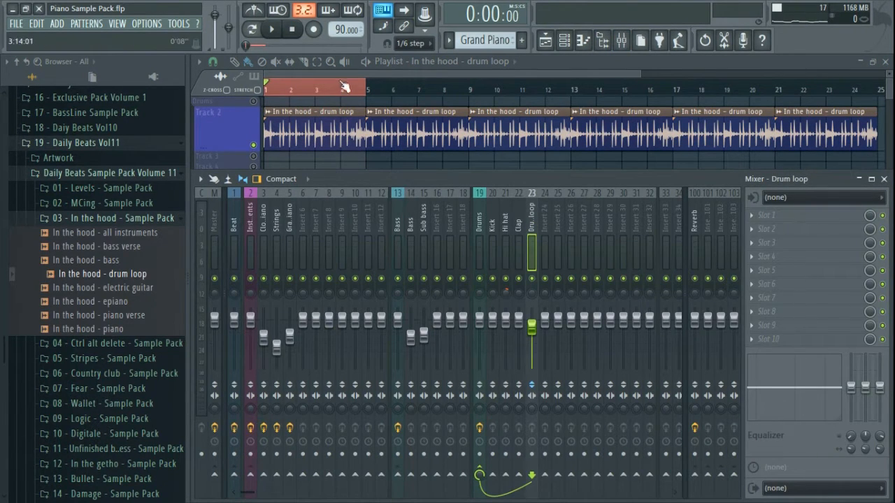
pyautogui.click(426, 72)
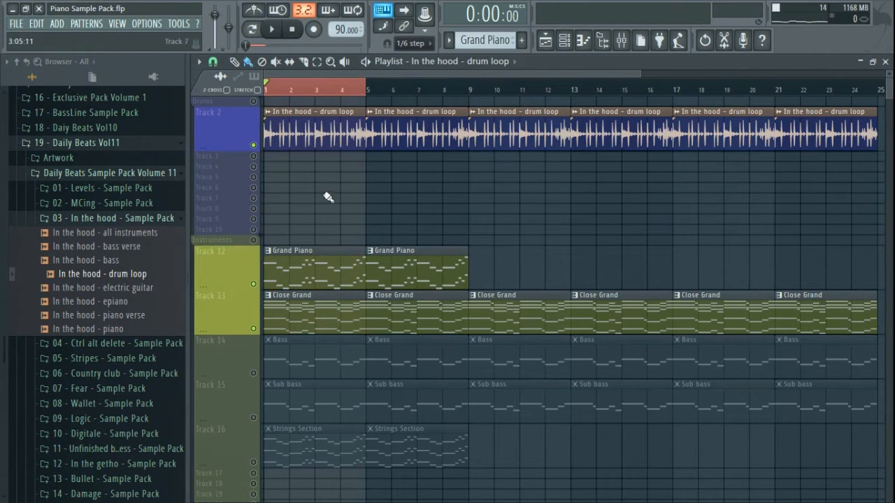
# - Play the selected bars with the drum loop, Grand Piano and Close Grand together, and stop playback
pyautogui.press('space')
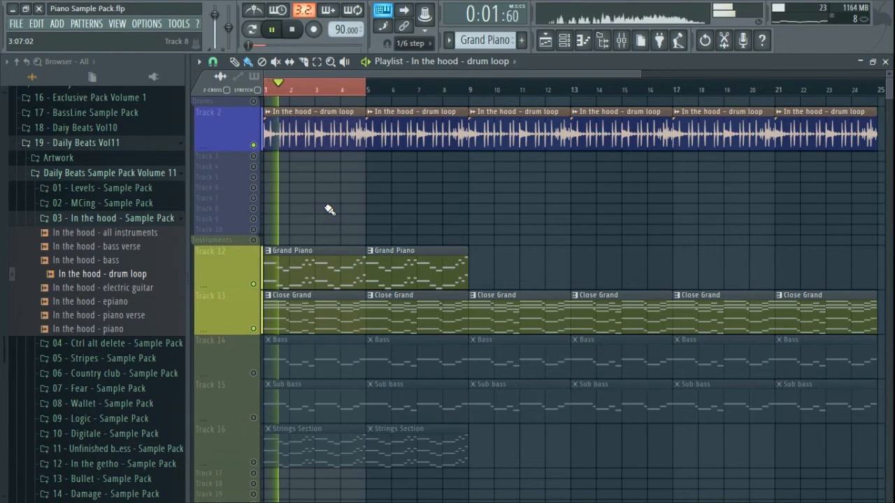
pyautogui.press('space')
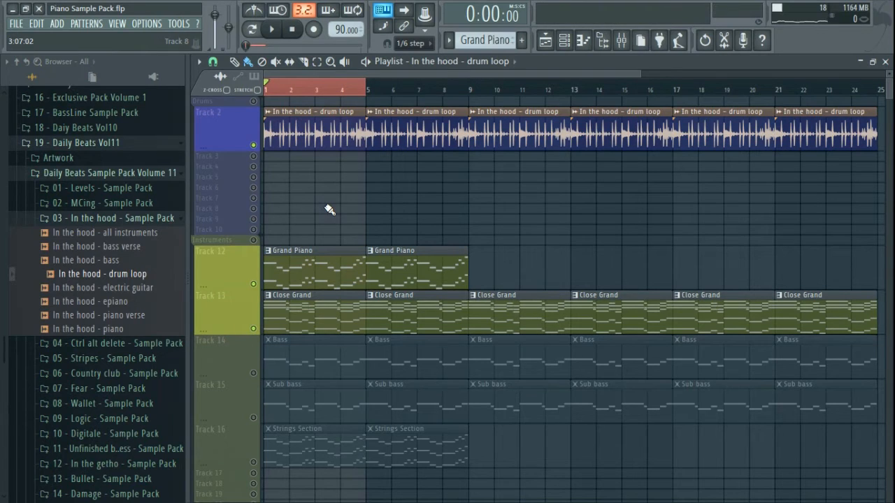
# - Unmute the Bass on Track 14 and show the Bass pattern in the Channel rack
pyautogui.click(253, 373)
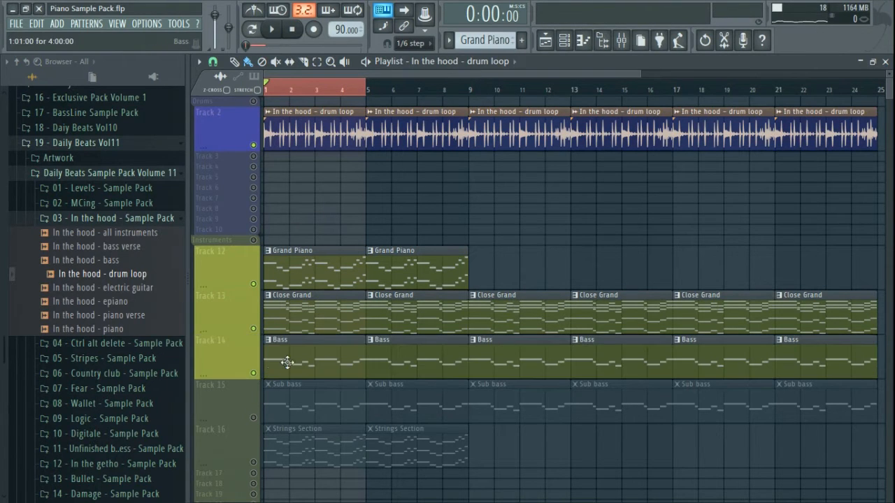
pyautogui.click(575, 42)
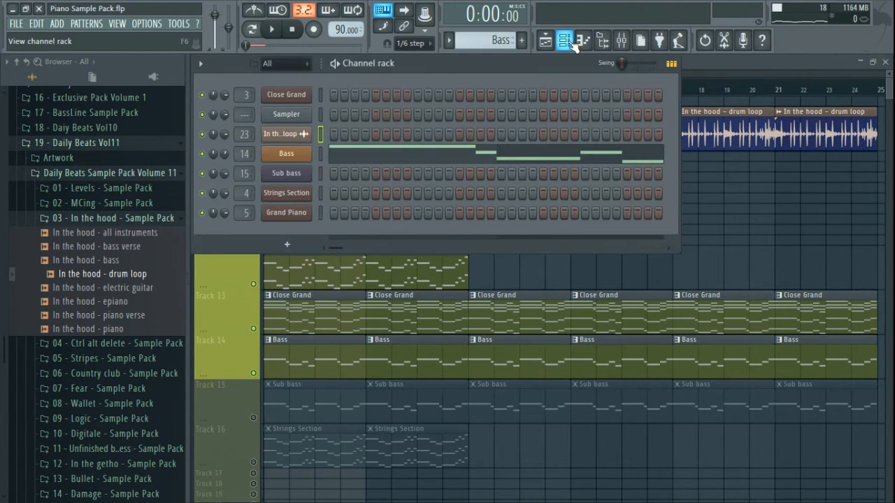
# - Hide the browser and the playlist, and look over the Bass channel's Slayer instrument and its preset list
pyautogui.click(602, 40)
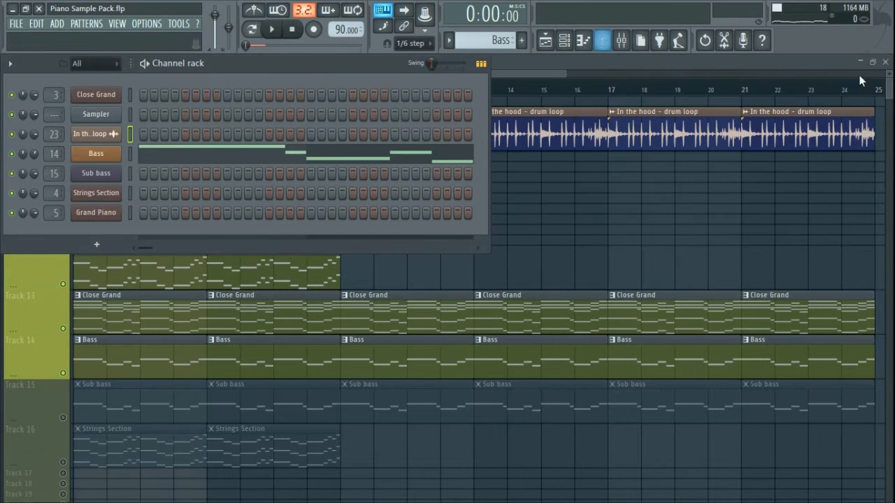
pyautogui.click(885, 63)
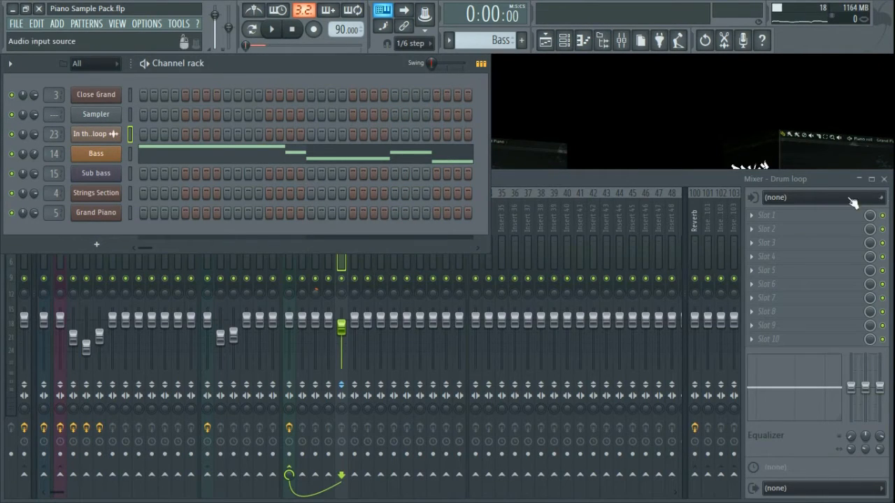
pyautogui.click(96, 153)
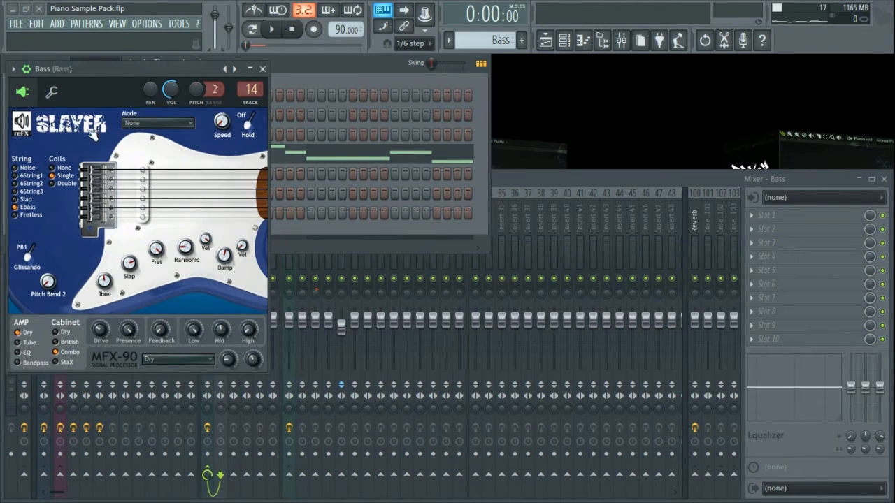
pyautogui.rightClick(234, 68)
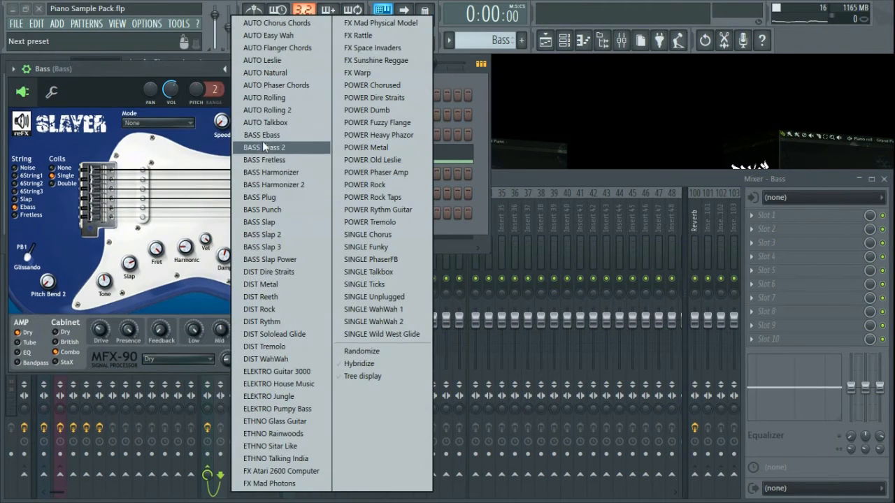
pyautogui.click(146, 68)
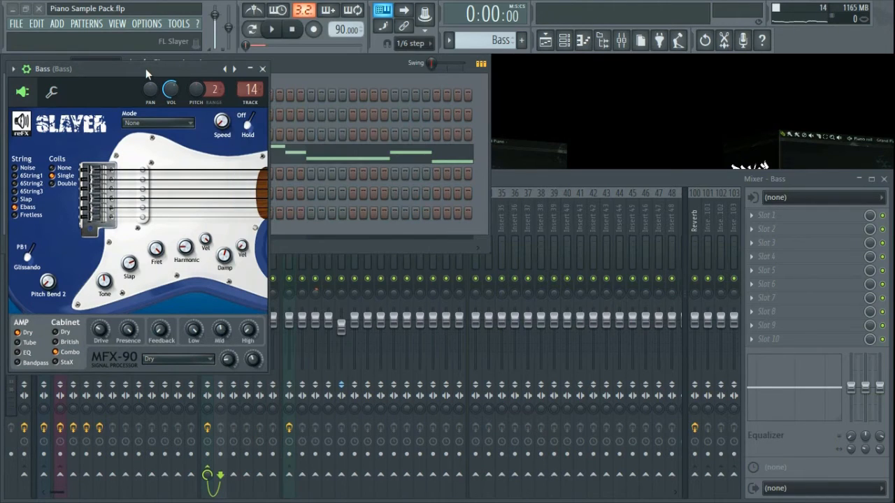
pyautogui.click(263, 69)
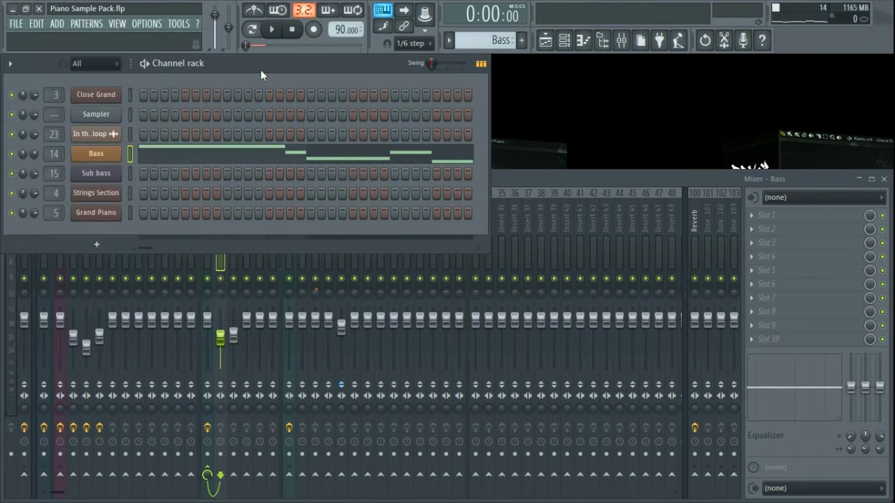
# - Show the Bass pattern's notes in the Piano roll, play the pattern on its own and stop playback
pyautogui.click(224, 159)
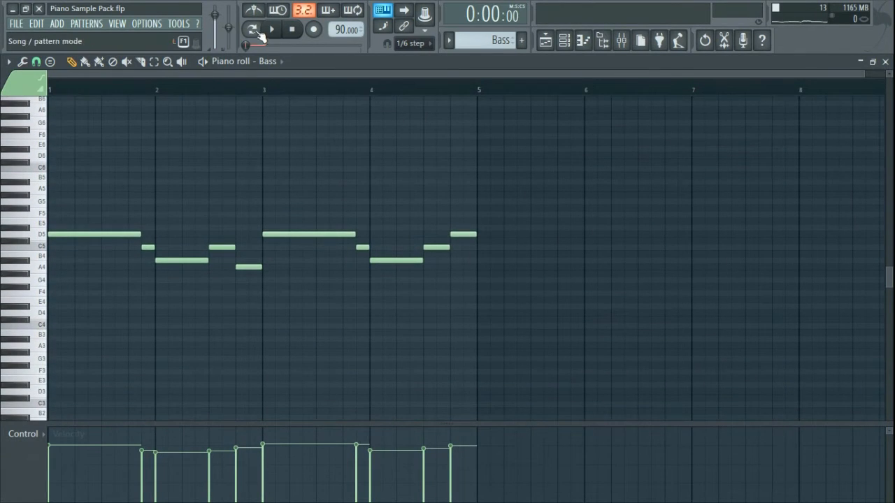
pyautogui.click(273, 30)
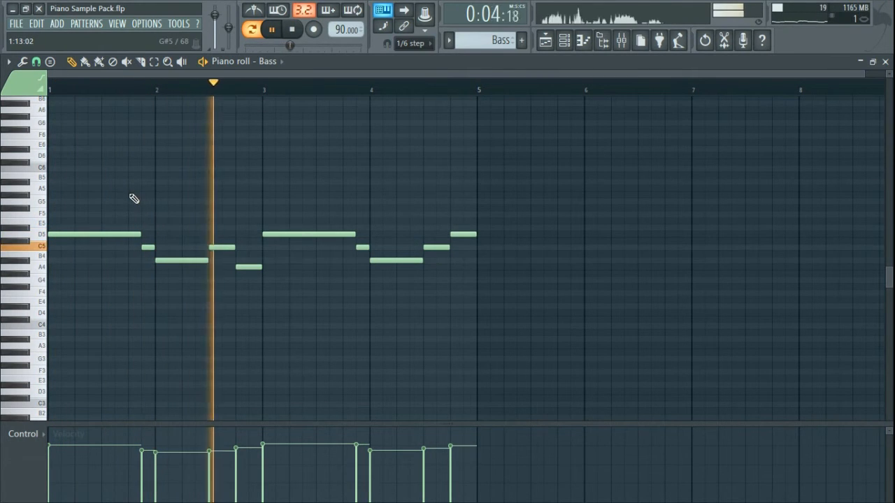
pyautogui.press('space')
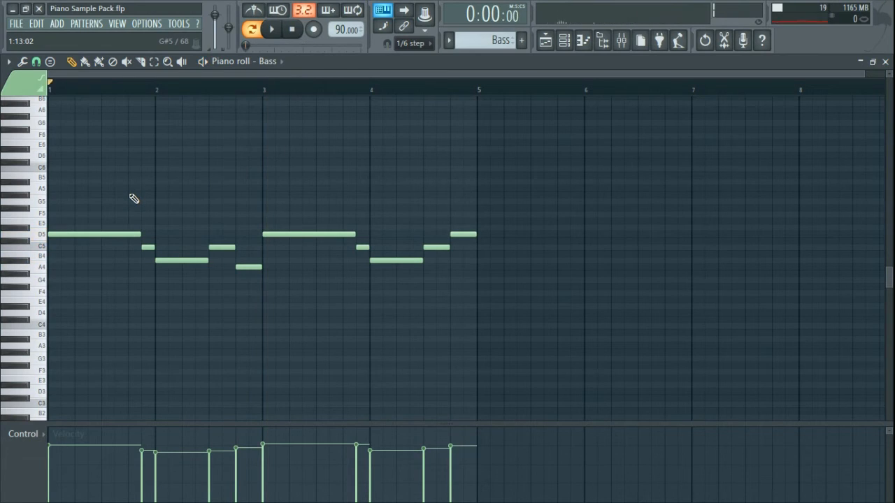
# - Lower all Bass notes by one octave, play the pattern on its own and stop playback
pyautogui.hotkey('ctrl', 'Down')
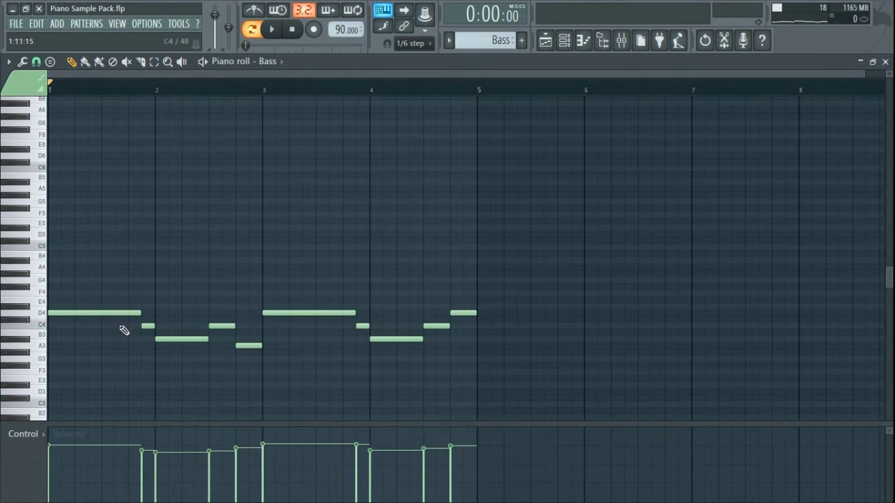
pyautogui.press('space')
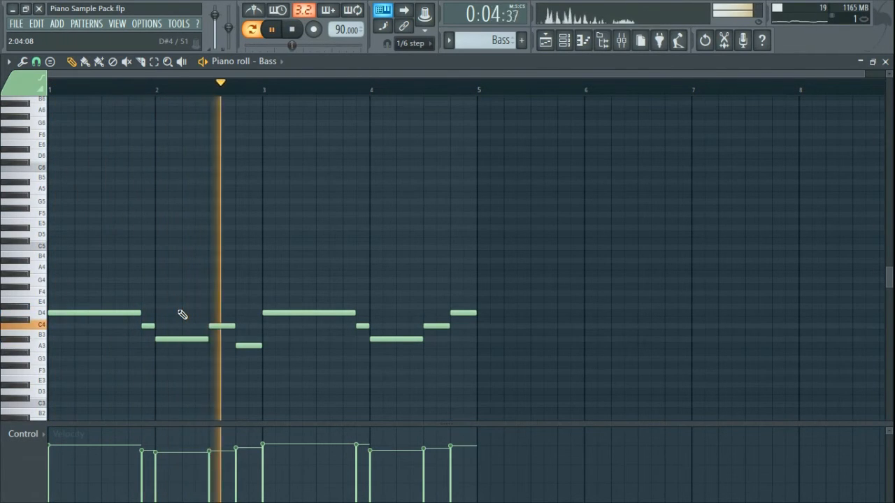
pyautogui.press('space')
# - Return to the playlist, play bars 1 to 4 with the lowered Bass line, and stop playback
pyautogui.press('F5')
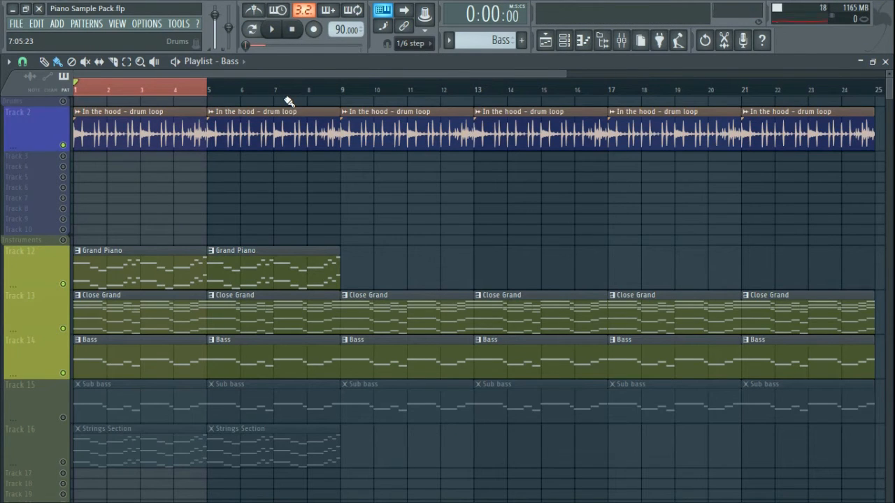
pyautogui.press('space')
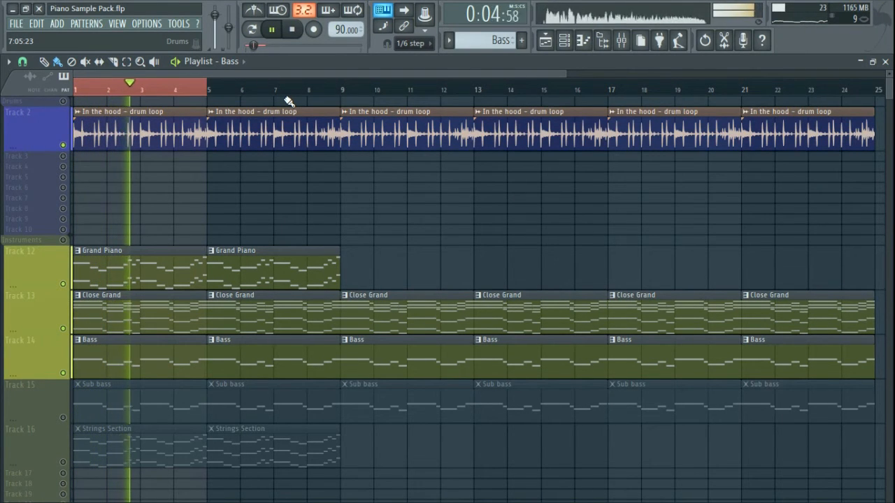
pyautogui.press('space')
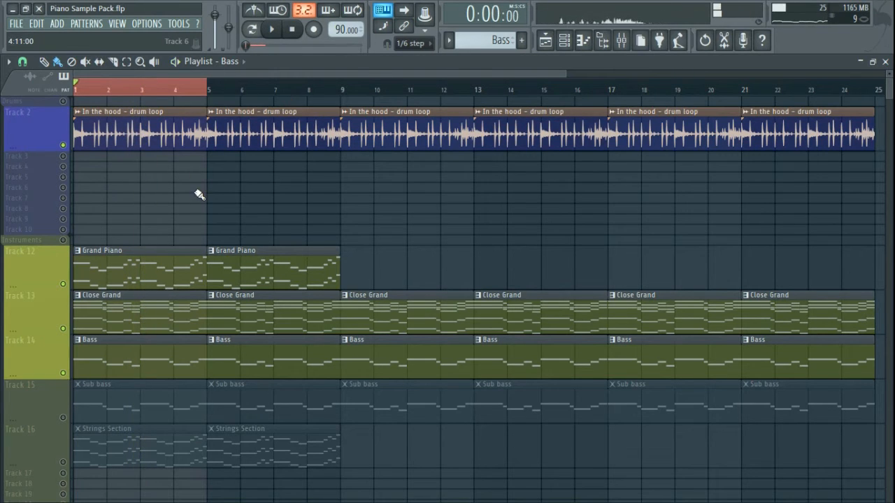
# - Reopen the Bass pattern in the Piano roll and raise all its notes by one octave
pyautogui.doubleClick(169, 368)
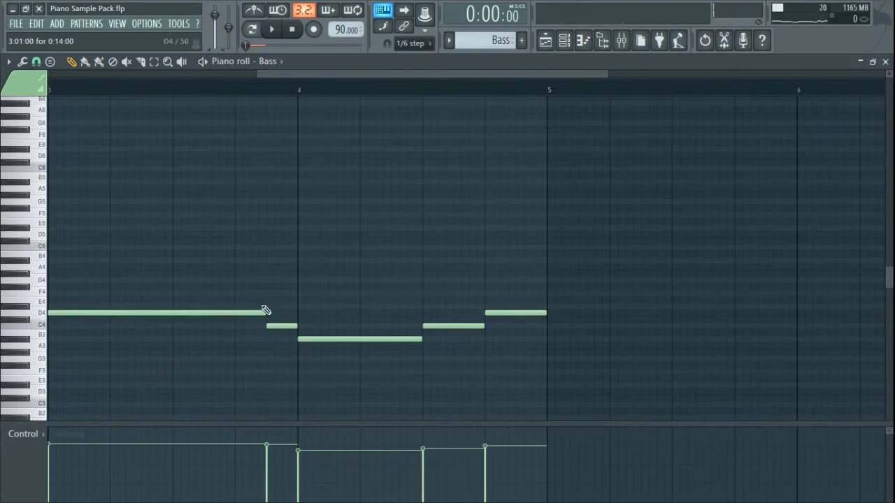
pyautogui.keyDown('ctrl'); pyautogui.rightClick(313, 277); pyautogui.keyUp('ctrl')
pyautogui.hotkey('ctrl', 'Up')
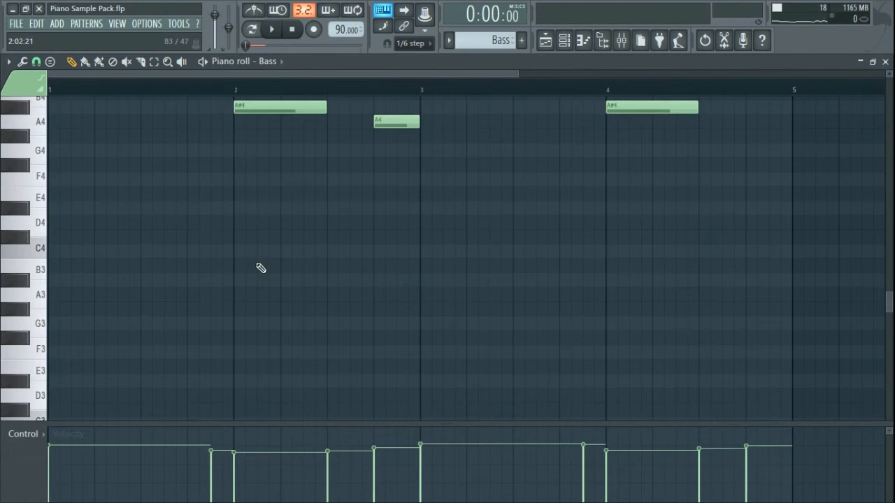
pyautogui.scroll(4, 261, 268)
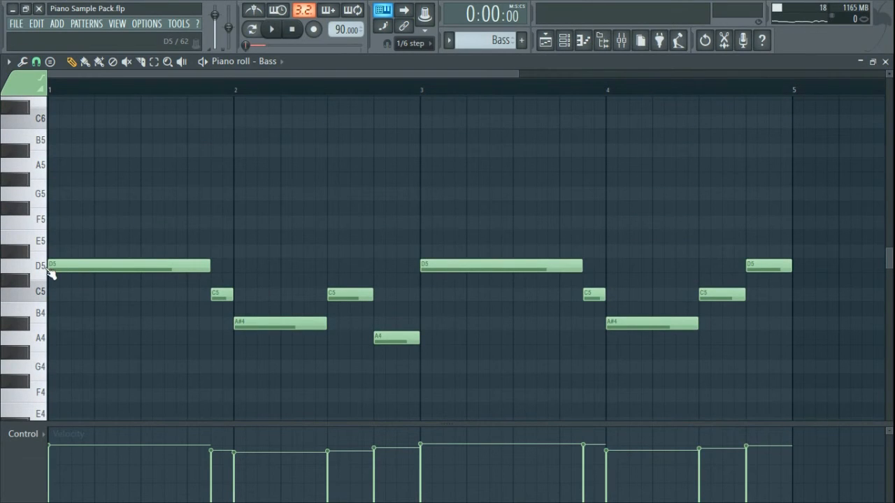
# - Play the selected bars while following the Bass notes, stop playback, and return to the playlist
pyautogui.press('space')
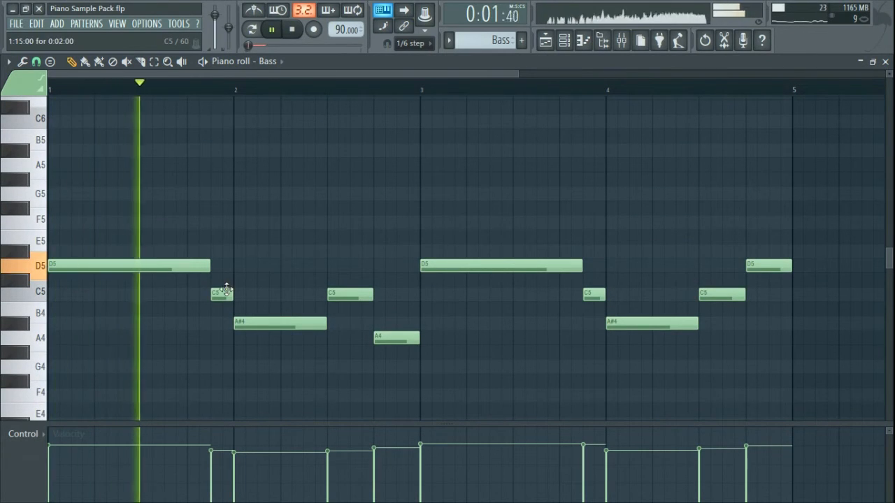
pyautogui.press('space')
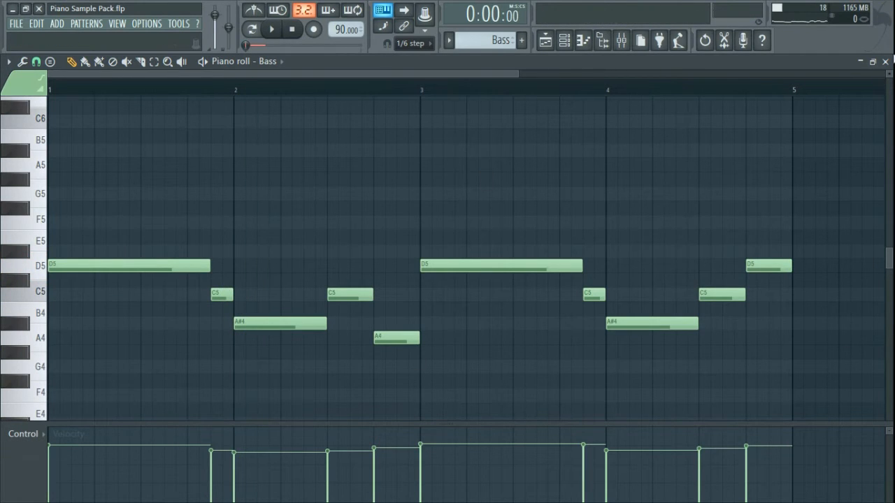
pyautogui.click(885, 61)
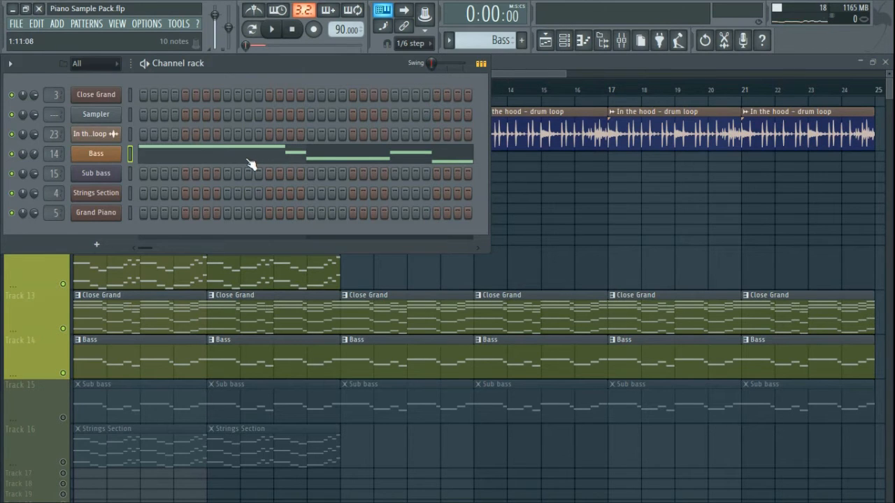
pyautogui.click(523, 63)
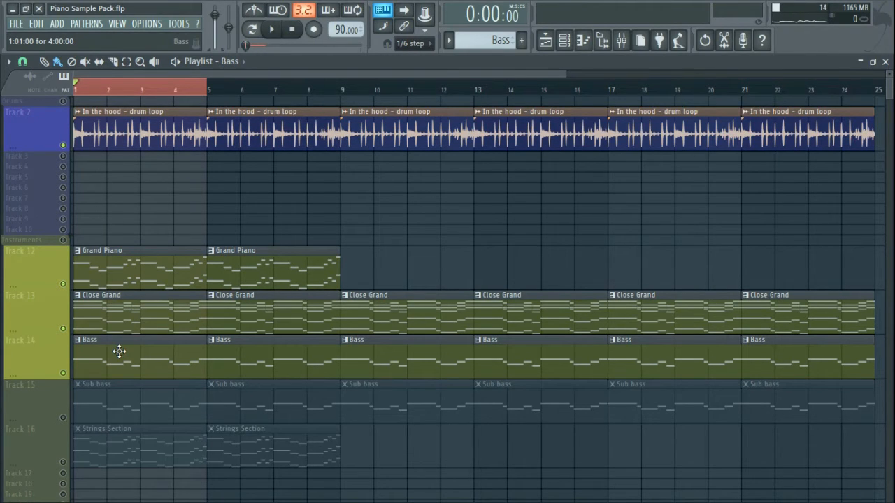
# - Unmute the Sub bass on Track 15 and look over its 3x Osc instrument settings
pyautogui.click(116, 403)
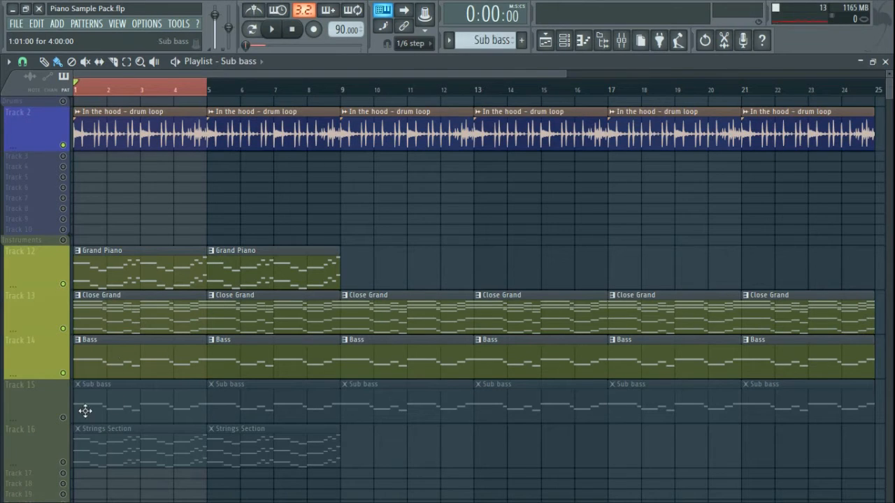
pyautogui.click(63, 418)
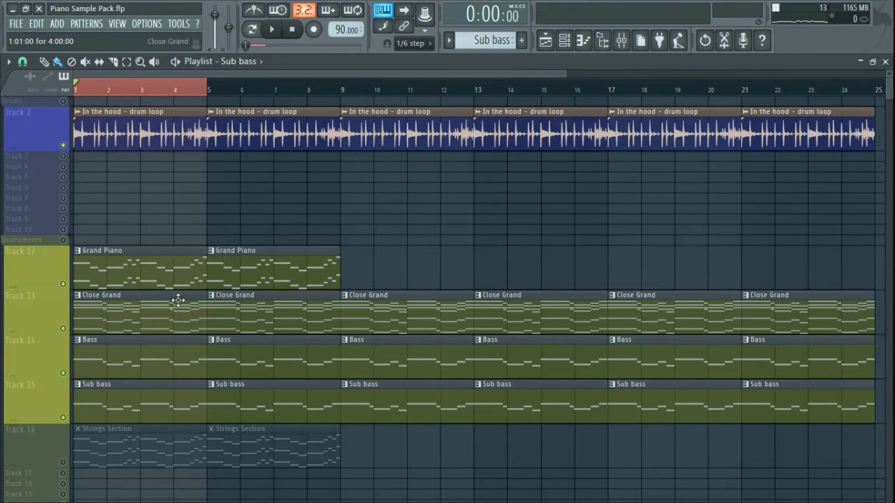
pyautogui.click(582, 42)
pyautogui.click(102, 176)
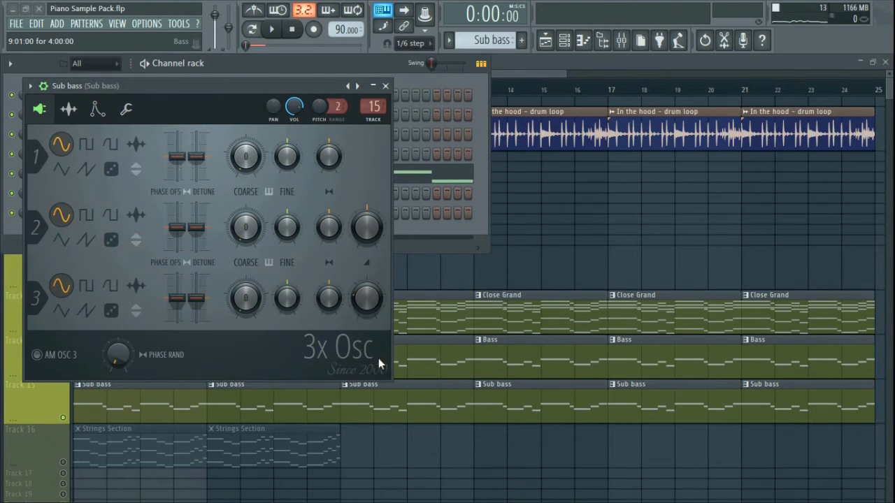
pyautogui.moveTo(198, 89); pyautogui.dragTo(343, 86)
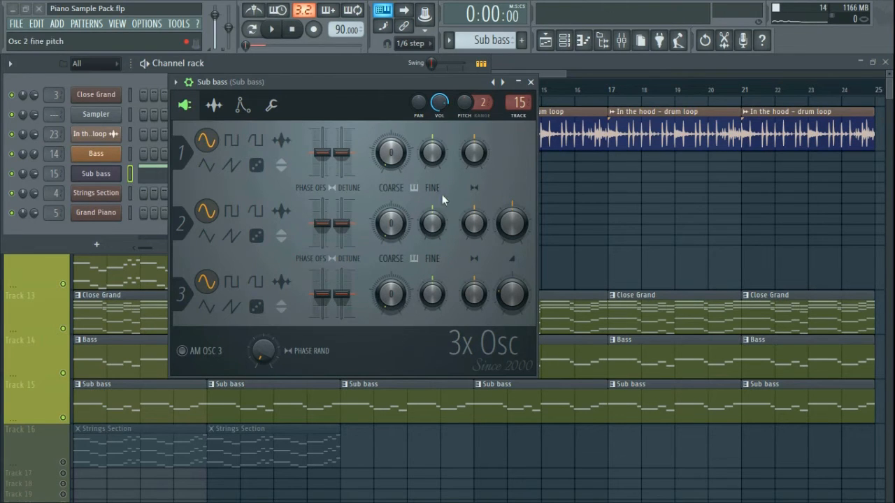
pyautogui.click(530, 82)
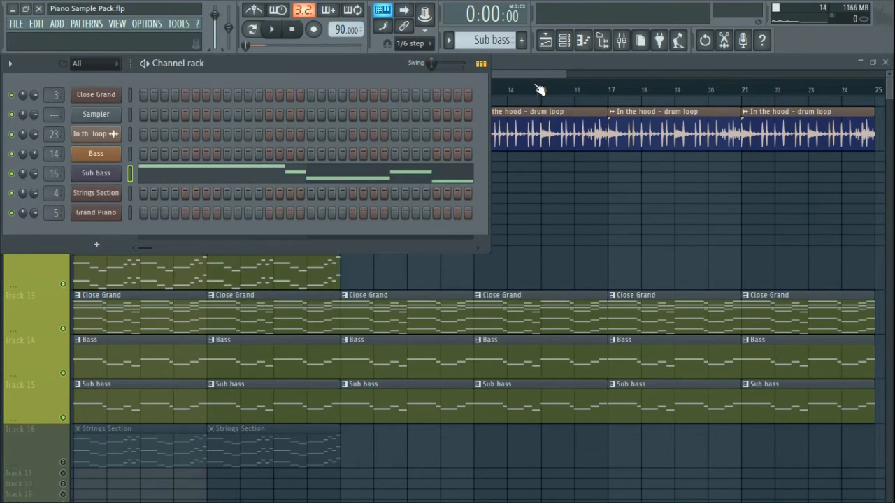
# - Examine the mixer and compare the Bass track 14 with the Sub bass track 15
pyautogui.click(621, 40)
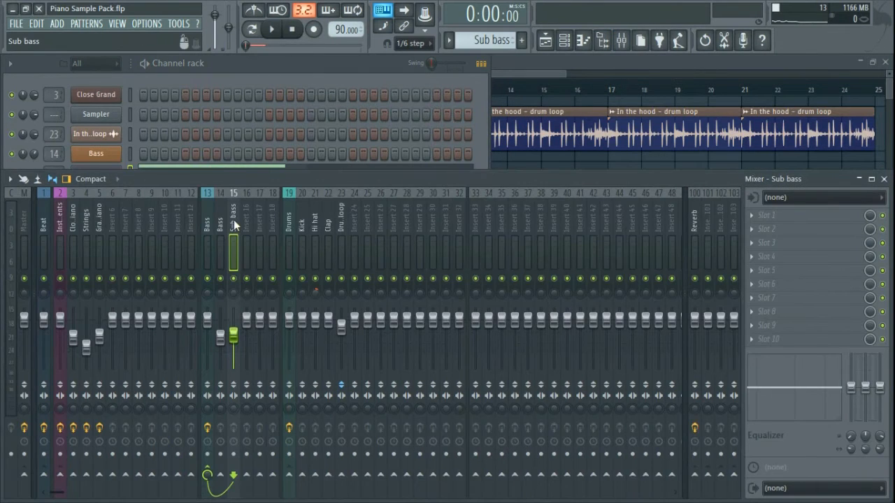
pyautogui.click(222, 227)
pyautogui.click(235, 225)
pyautogui.click(222, 225)
pyautogui.click(234, 225)
pyautogui.click(221, 225)
pyautogui.click(234, 225)
pyautogui.click(221, 225)
pyautogui.click(233, 225)
pyautogui.click(220, 229)
pyautogui.click(234, 228)
pyautogui.click(221, 229)
pyautogui.click(234, 229)
pyautogui.click(222, 229)
pyautogui.click(232, 228)
pyautogui.click(221, 229)
# - Inspect the EQ and the Compressor on Bass mixer track 13, including the compressor's LIMIT and COMP views
pyautogui.click(204, 227)
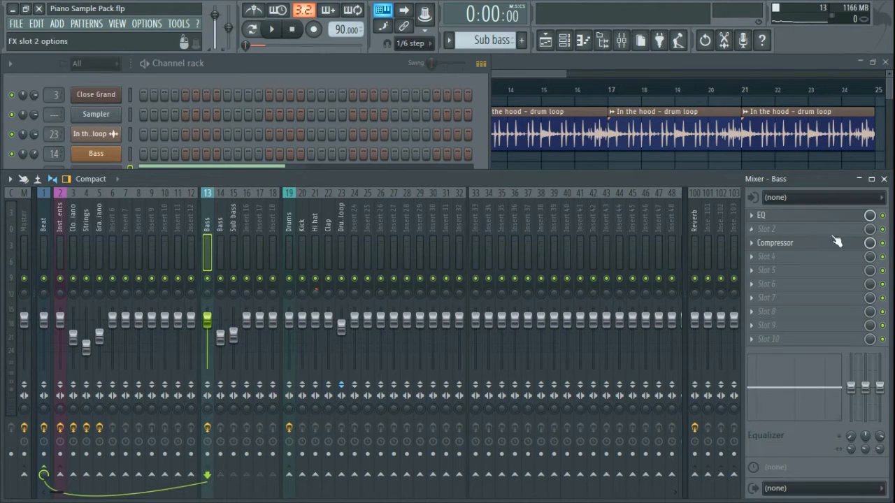
pyautogui.click(776, 217)
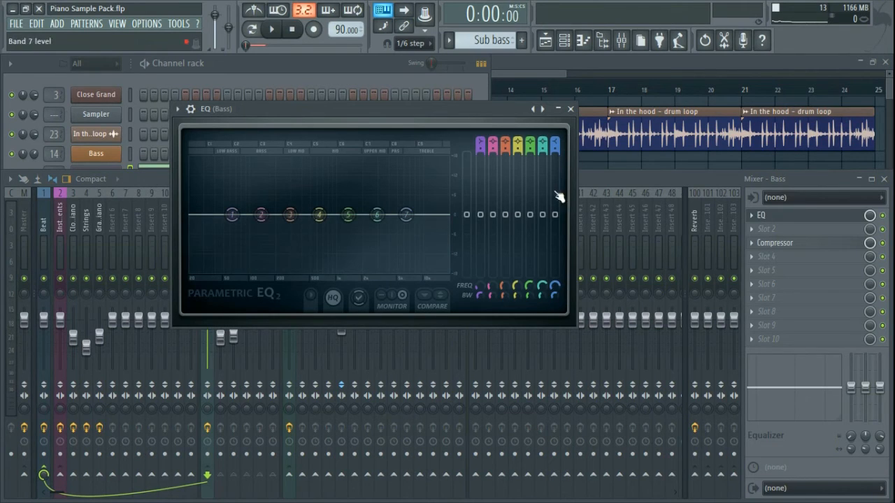
pyautogui.click(570, 108)
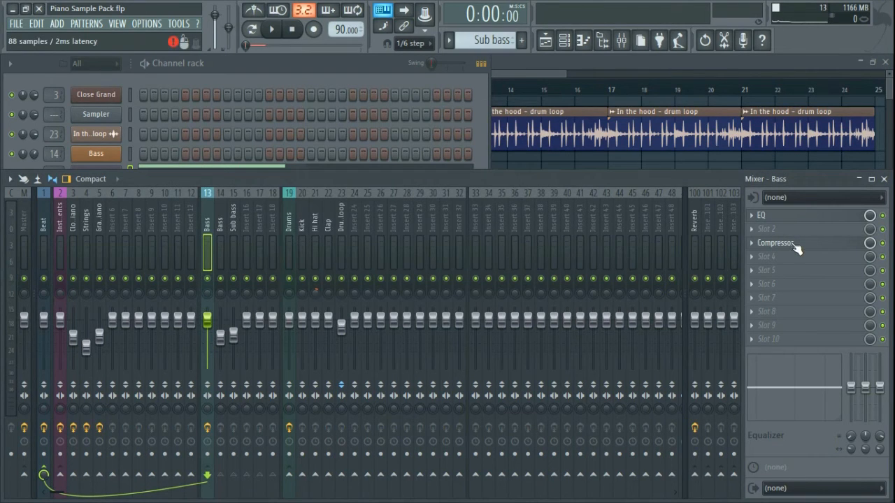
pyautogui.click(796, 245)
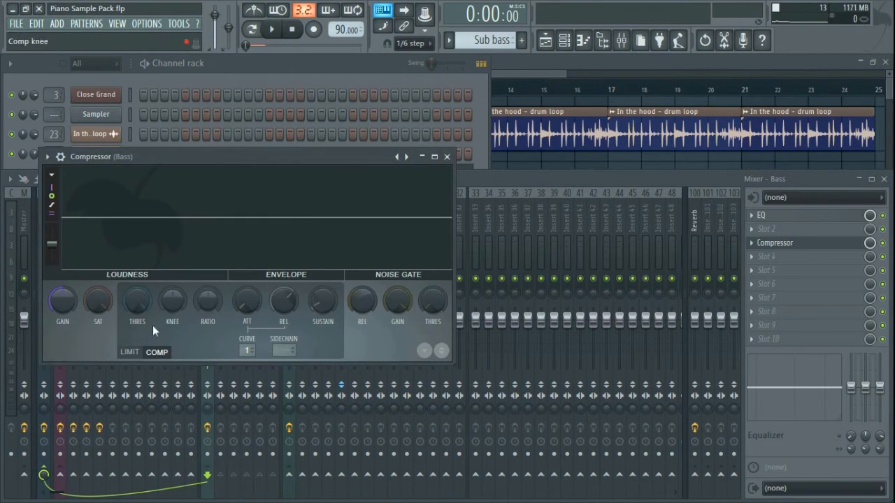
pyautogui.click(135, 355)
pyautogui.click(162, 353)
pyautogui.click(136, 354)
pyautogui.click(162, 354)
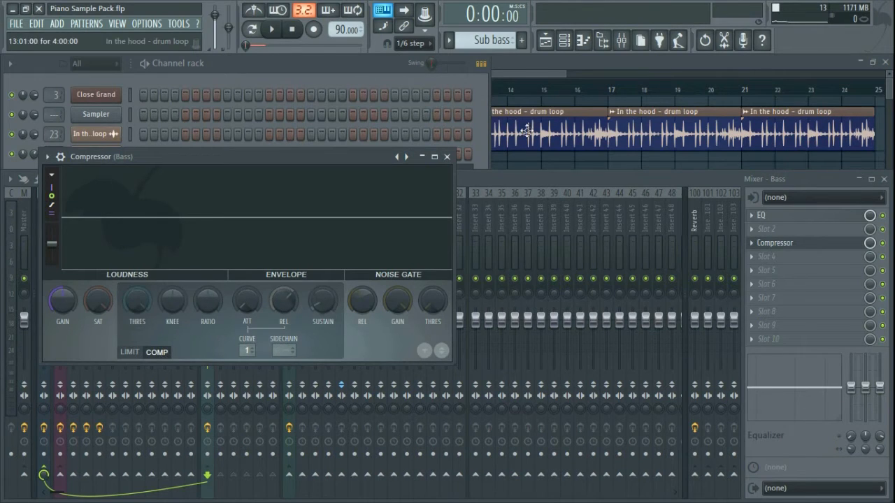
pyautogui.click(447, 156)
# - Return to the playlist and play the selected bars with the Bass and Sub bass together
pyautogui.click(323, 76)
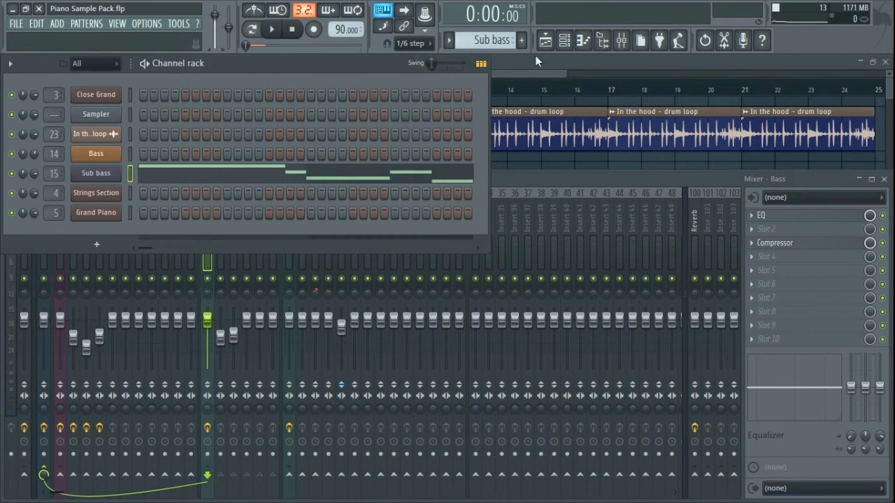
pyautogui.click(534, 61)
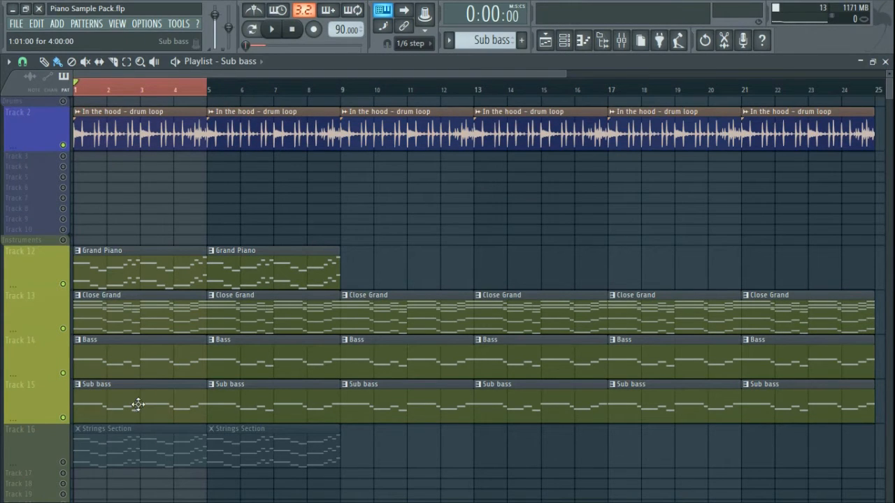
pyautogui.press('space')
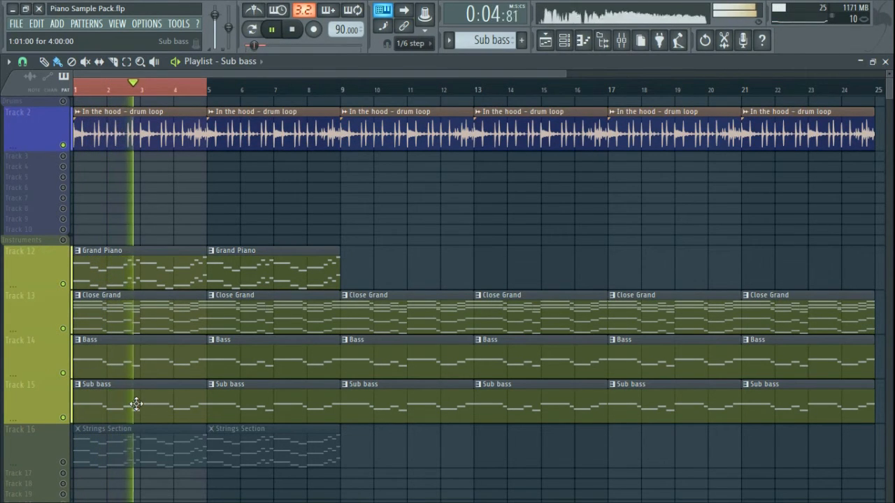
# - Solo the Bass on Track 14, enable the Sub bass on Track 15 with it, and play the selected bars
pyautogui.press('space')
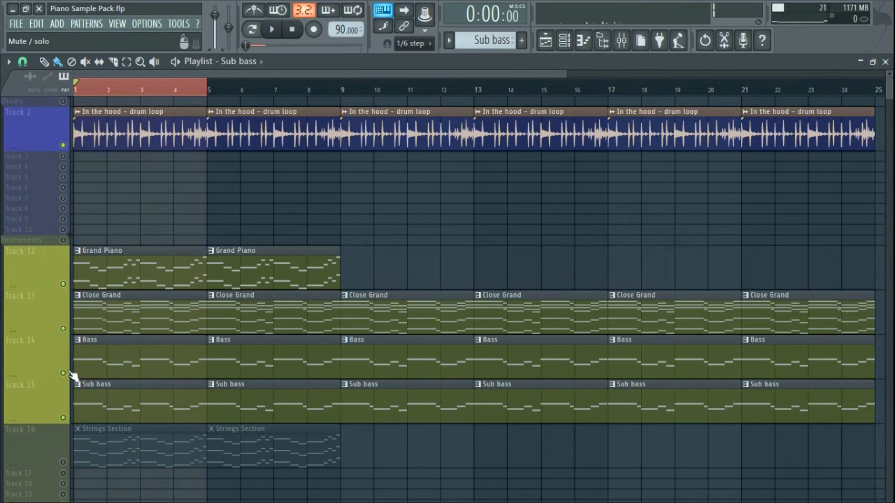
pyautogui.rightClick(64, 373)
pyautogui.click(63, 418)
pyautogui.press('space')
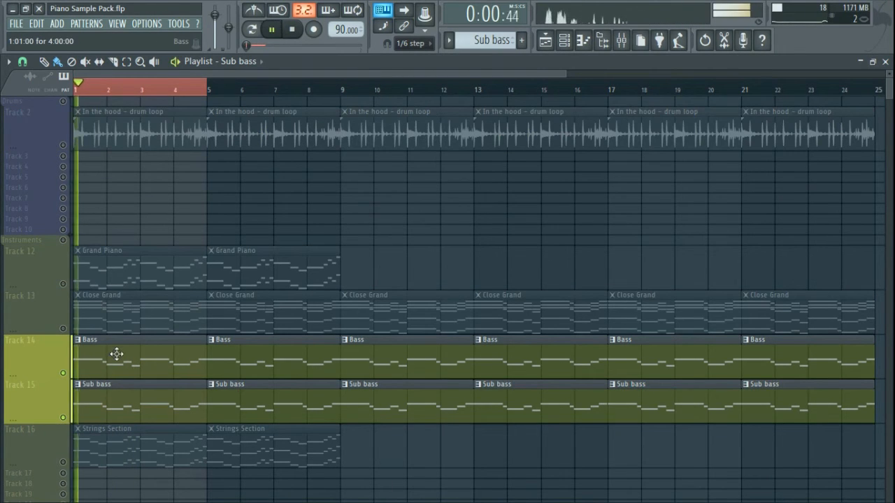
pyautogui.scroll(-3, 154, 296)
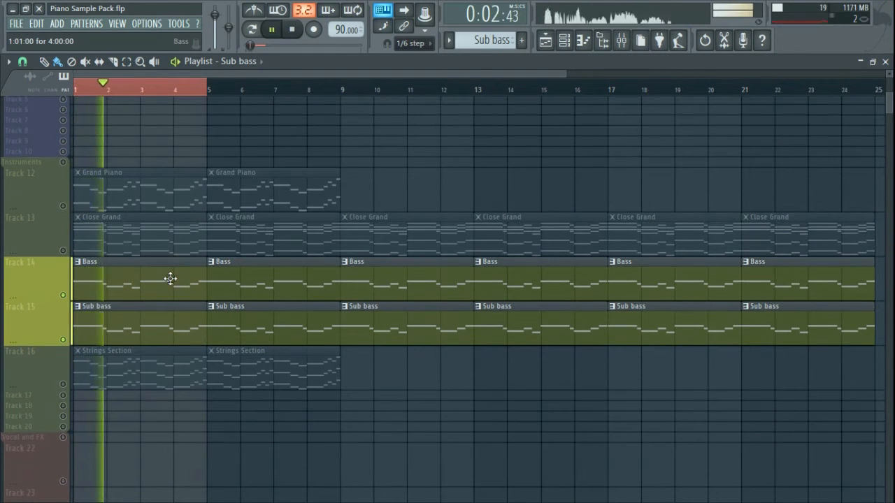
pyautogui.press('space')
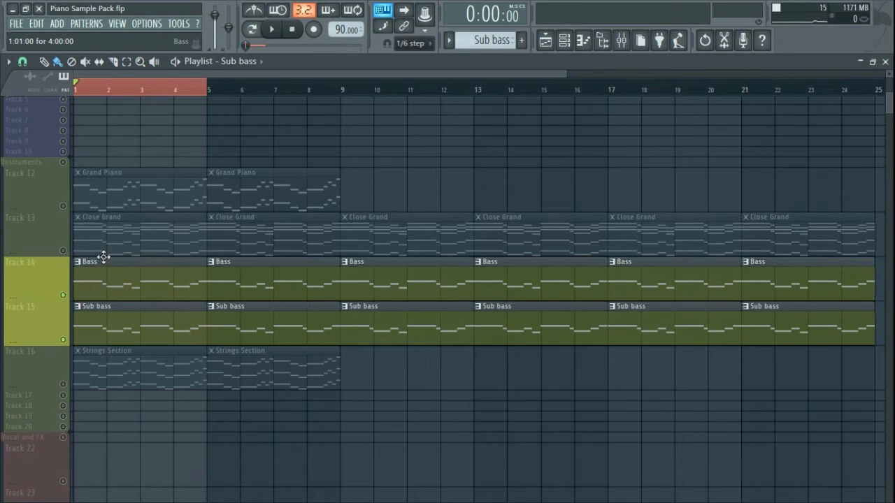
# - Play the selected bars with only the Sub bass, then with only the Bass, to compare the two sounds
pyautogui.press('space')
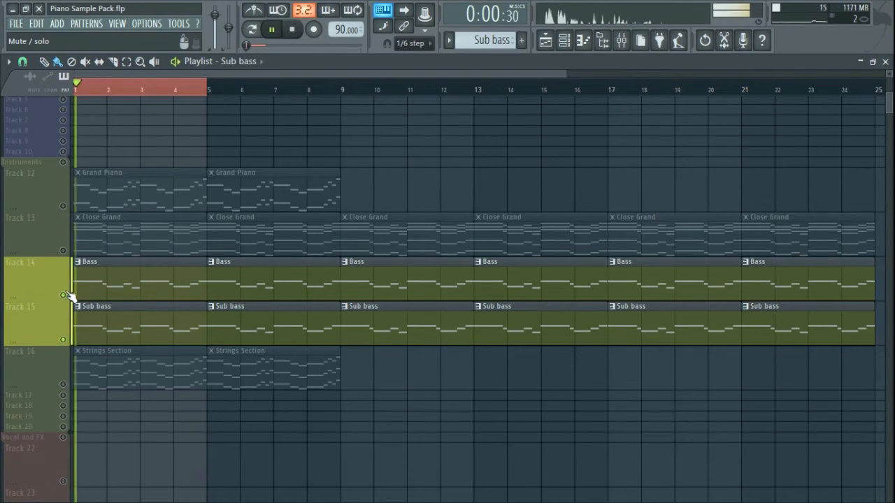
pyautogui.click(70, 296)
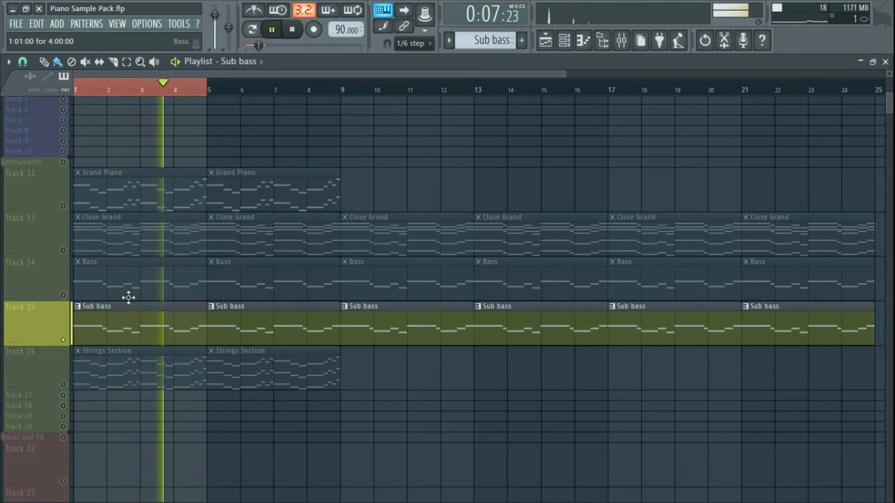
pyautogui.press('space')
pyautogui.click(54, 289)
pyautogui.press('space')
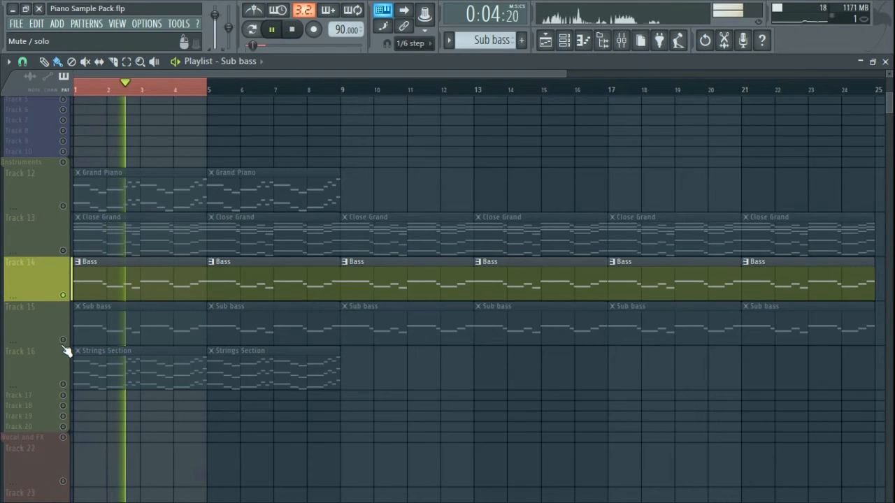
# - Bring the Sub bass, Close Grand, Grand Piano and drum loop tracks back in during playback, then stop
pyautogui.click(64, 342)
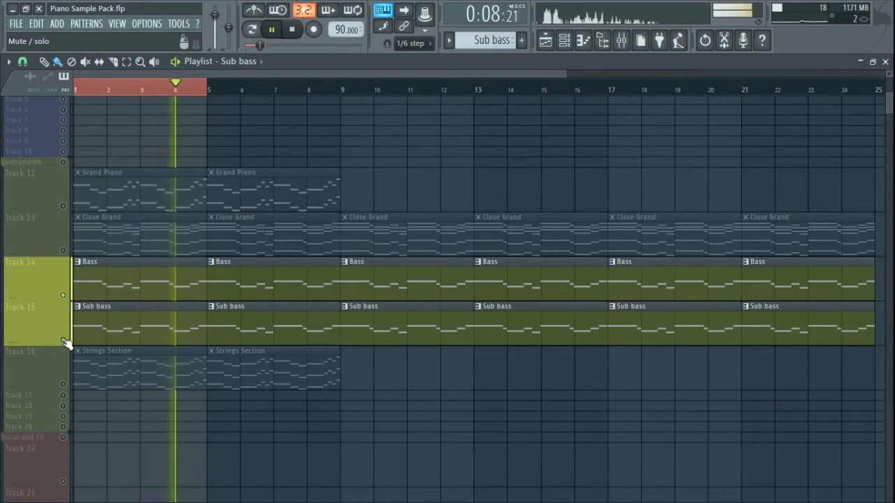
pyautogui.click(64, 251)
pyautogui.click(64, 207)
pyautogui.scroll(2, 69, 217)
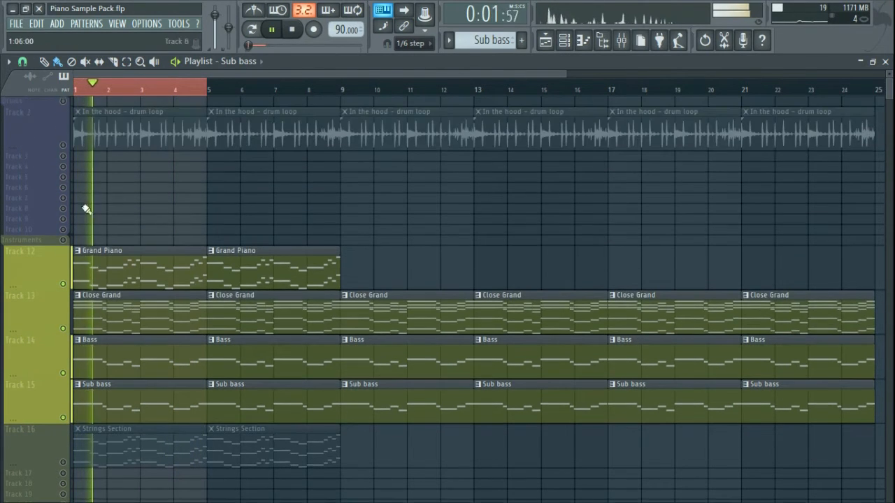
pyautogui.click(63, 145)
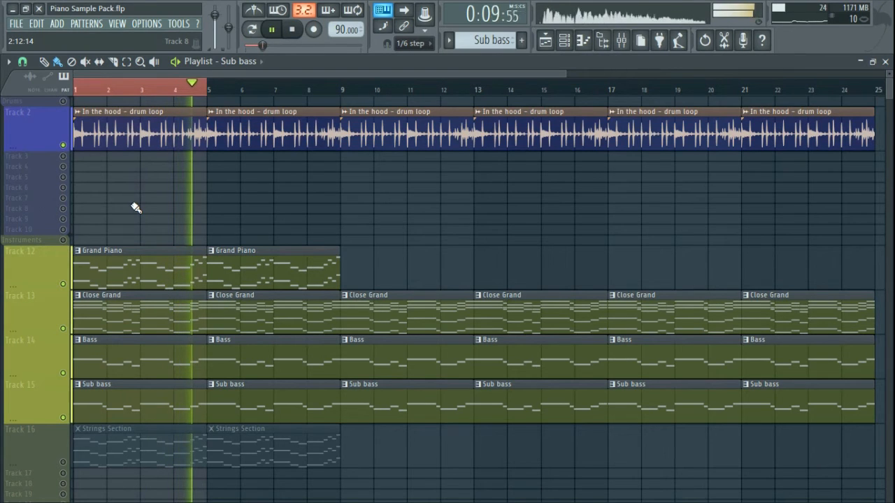
pyautogui.press('space')
# - Select the Strings Section clip, unmute Track 16, and restore all playlist tracks to audible
pyautogui.scroll(-4, 135, 208)
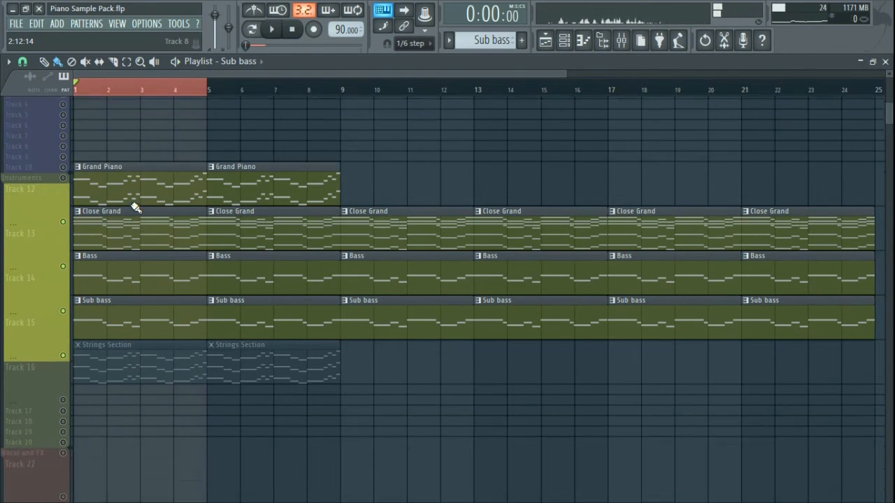
pyautogui.click(114, 312)
pyautogui.click(66, 330)
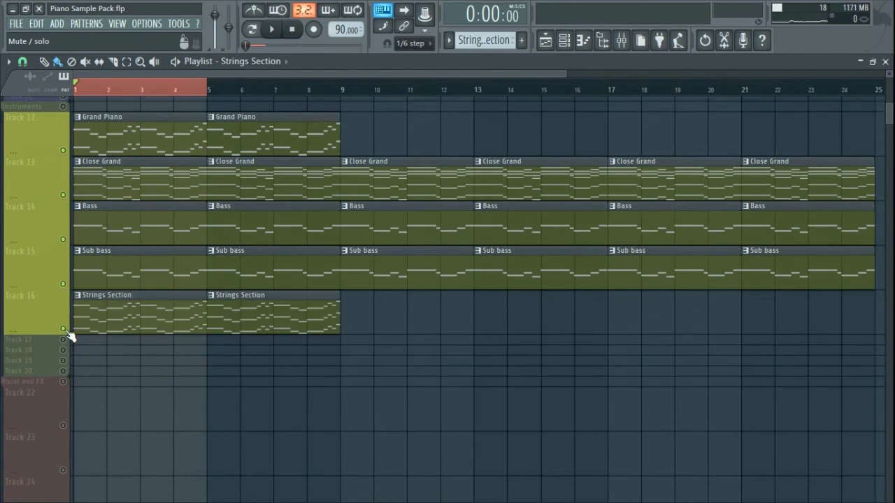
pyautogui.rightClick(66, 331)
pyautogui.rightClick(66, 330)
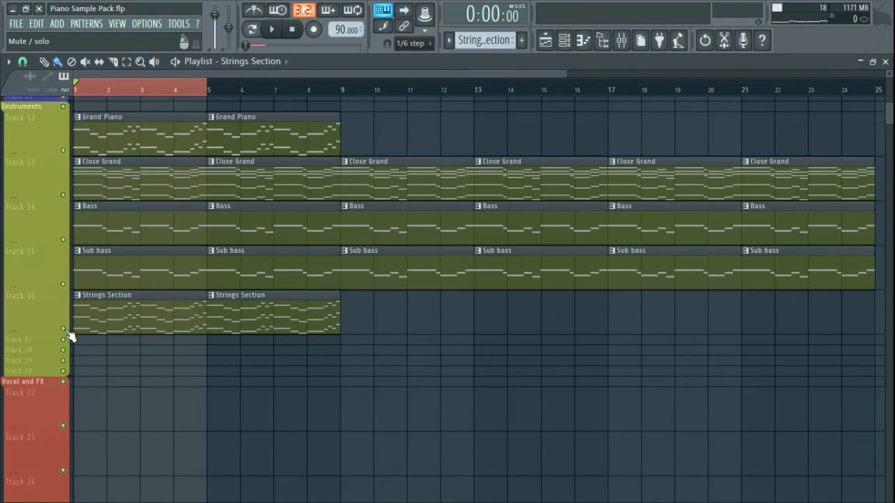
# - Open the Strings Section channel's DirectWave instrument from the channel rack, look over it, and close it
pyautogui.click(564, 40)
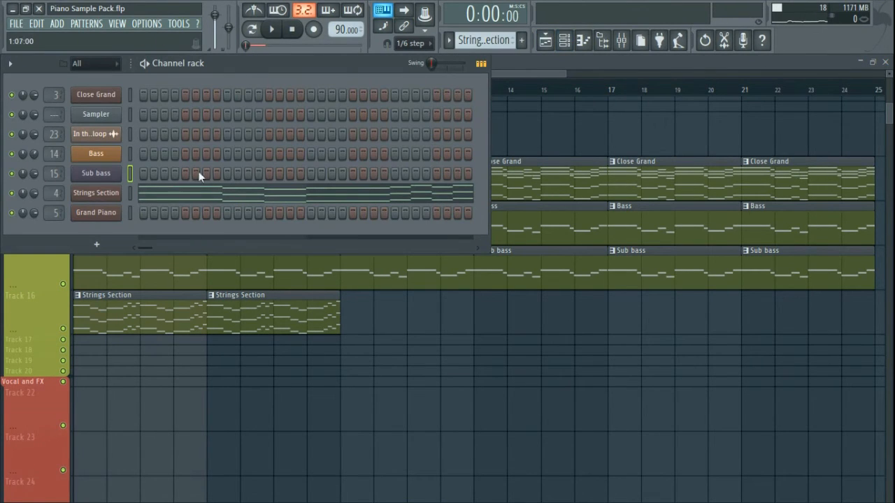
pyautogui.click(94, 194)
pyautogui.moveTo(181, 105); pyautogui.dragTo(228, 81)
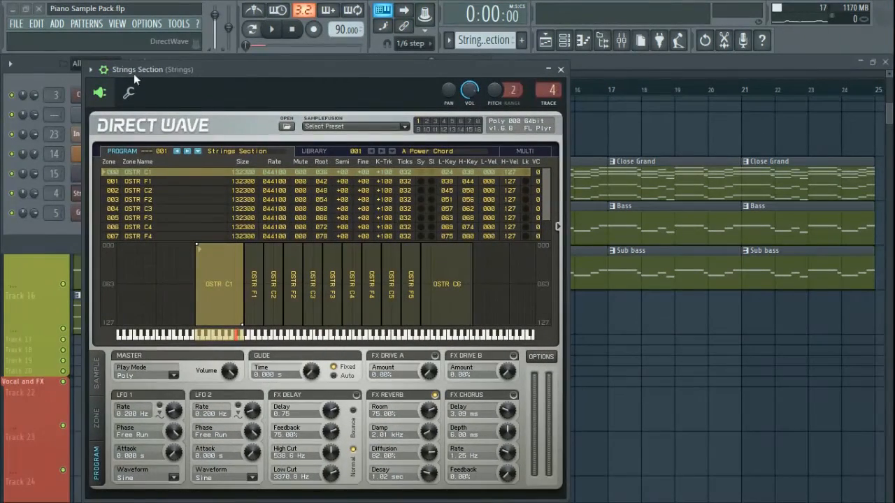
pyautogui.click(560, 69)
# - Locate the Strings Section sound in the browser's Packs folder under Instruments, Orchestral
pyautogui.click(602, 40)
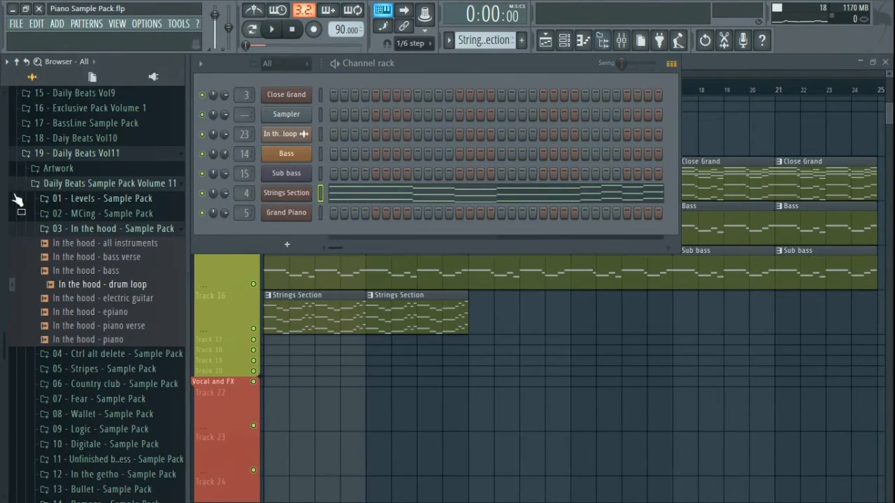
pyautogui.click(17, 61)
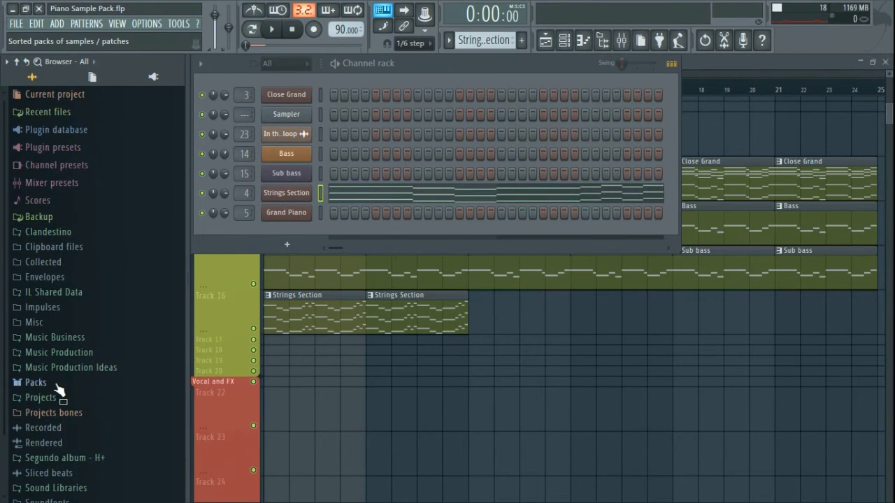
pyautogui.click(40, 383)
pyautogui.click(73, 256)
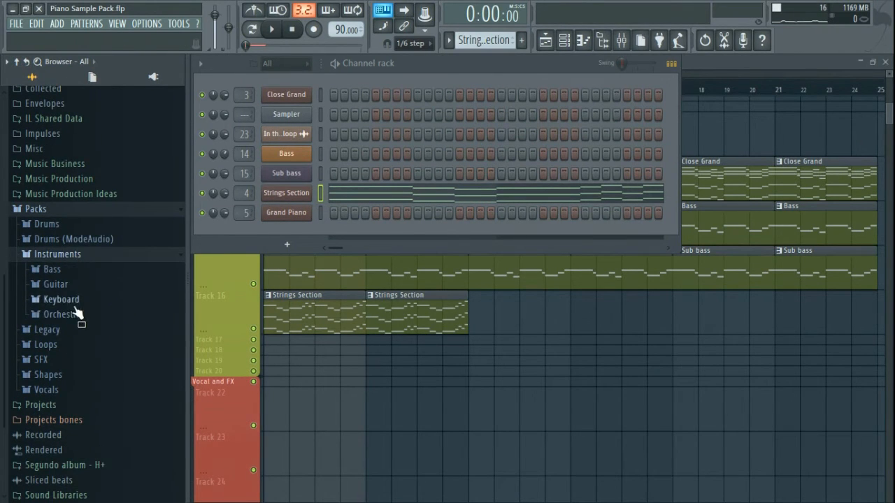
pyautogui.click(75, 314)
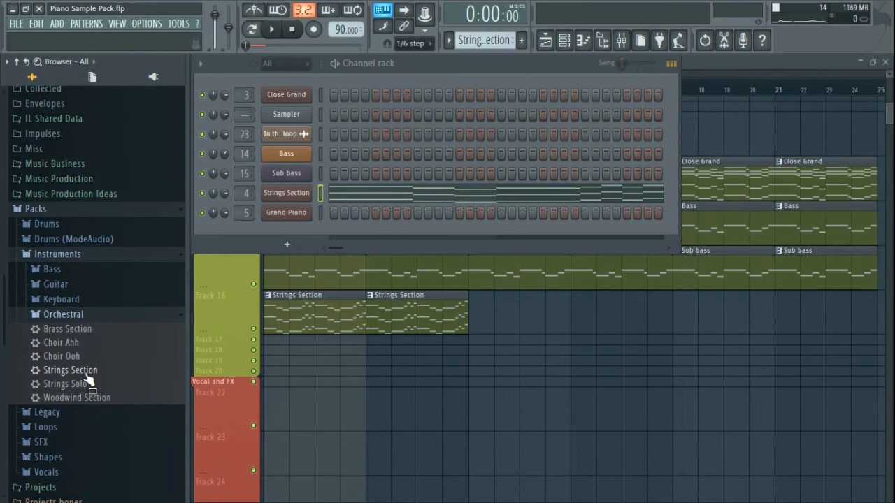
# - Inspect the Fruity Reeverb 2 on Strings mixer track 4 and compare it with the effects on Close Piano track 3
pyautogui.doubleClick(245, 189)
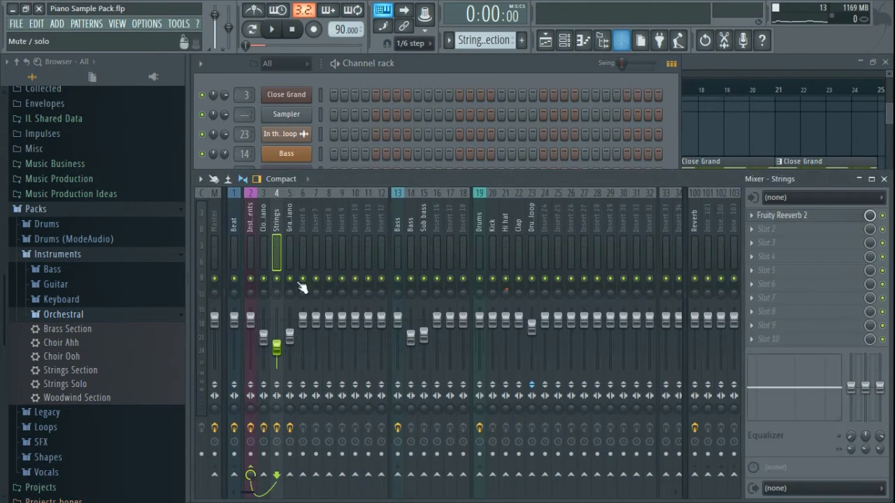
pyautogui.click(792, 218)
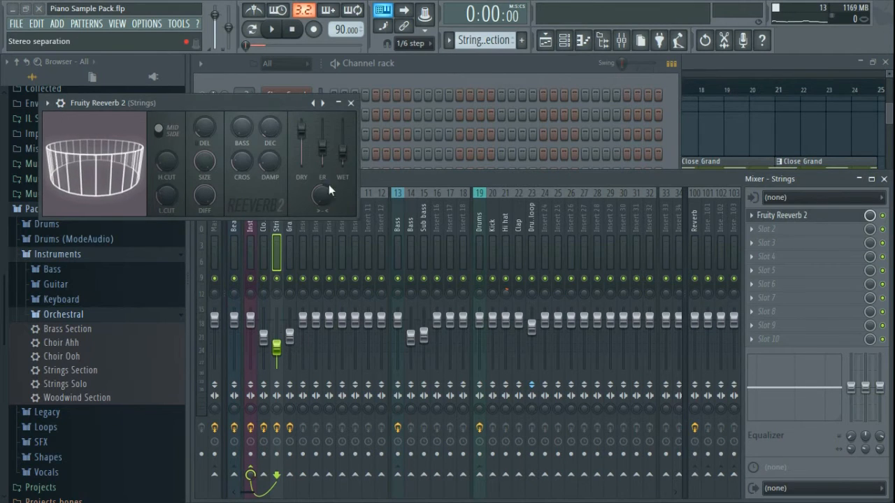
pyautogui.click(351, 103)
pyautogui.click(264, 225)
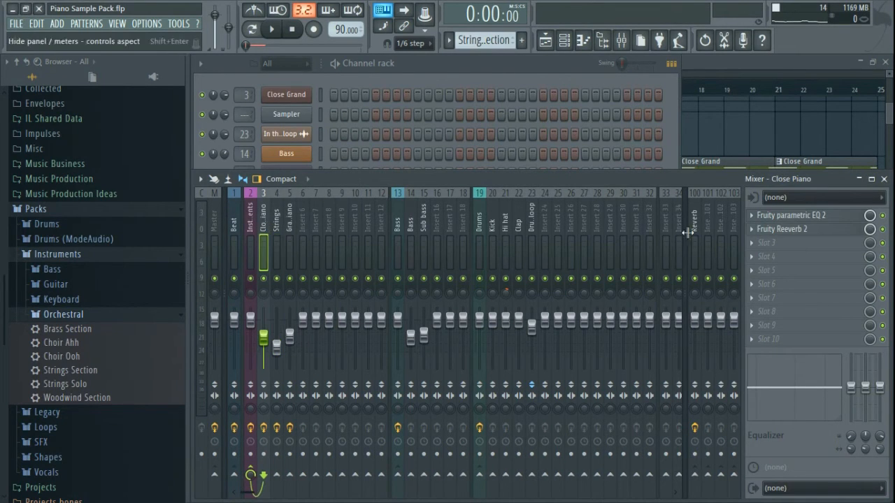
pyautogui.click(758, 231)
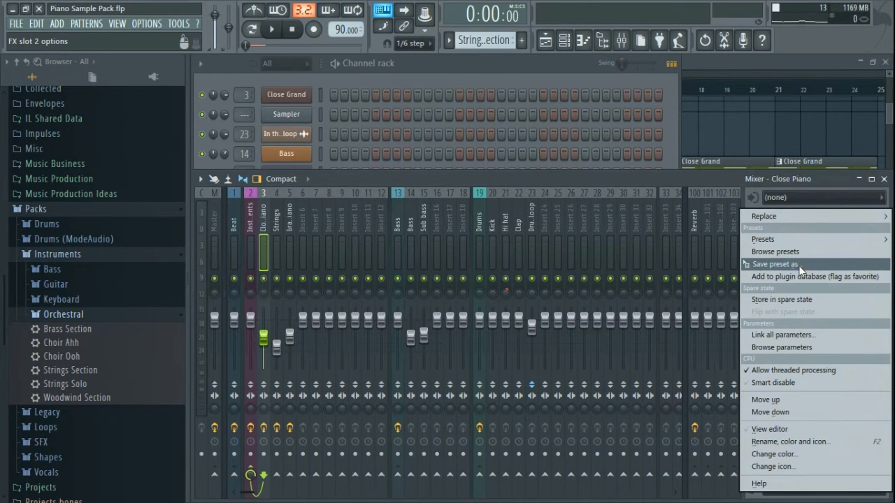
pyautogui.click(277, 222)
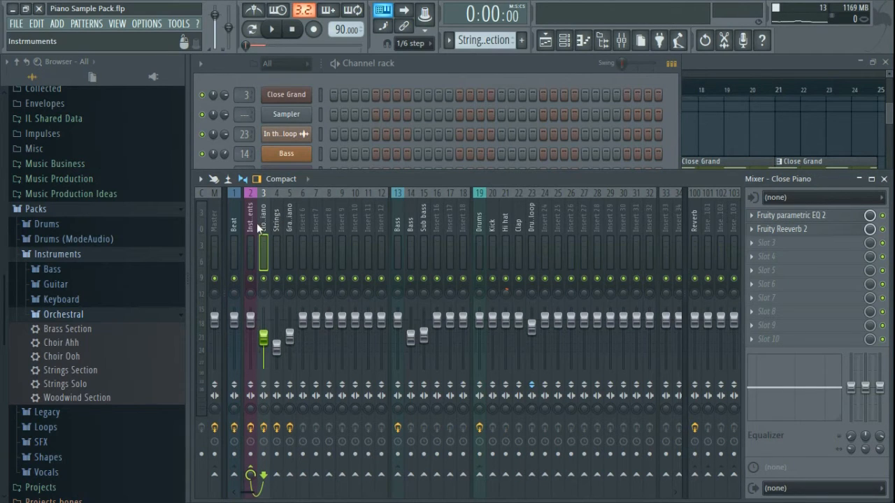
# - Switch to loop the pattern alone, open the Strings Section piano roll, fit all its notes in view, and play it
pyautogui.click(449, 70)
pyautogui.click(253, 29)
pyautogui.click(349, 191)
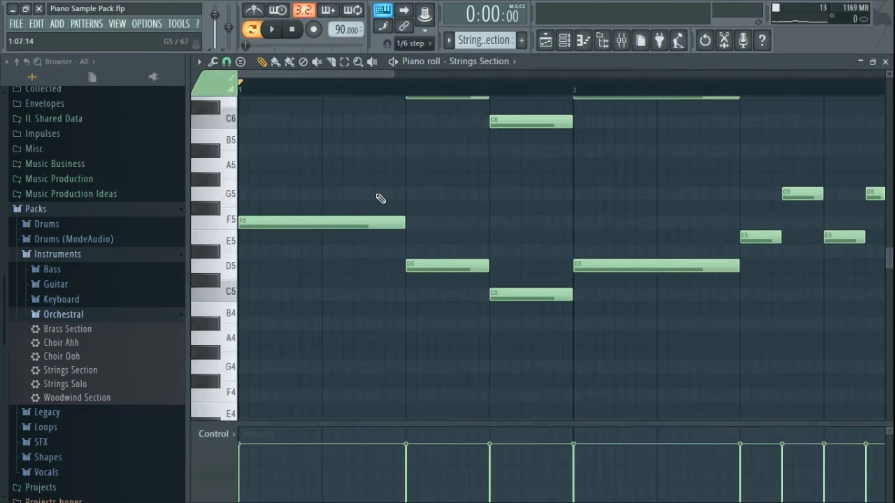
pyautogui.scroll(-5, 381, 200)
pyautogui.scroll(4, 366, 208)
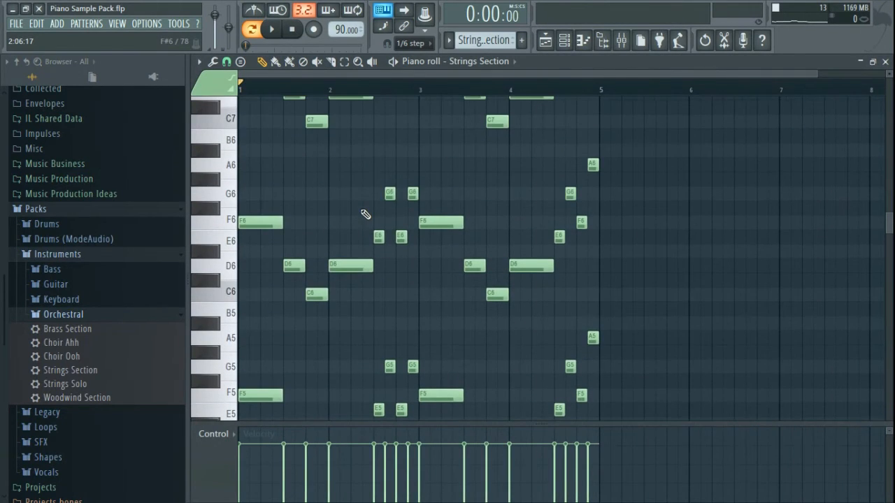
pyautogui.scroll(-1, 366, 213)
pyautogui.keyDown('ctrl'); pyautogui.rightClick(516, 218); pyautogui.keyUp('ctrl')
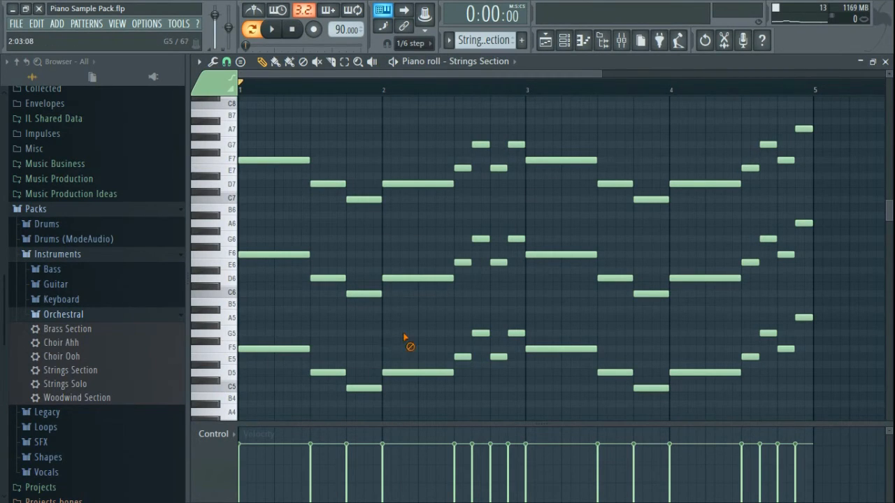
pyautogui.press('space')
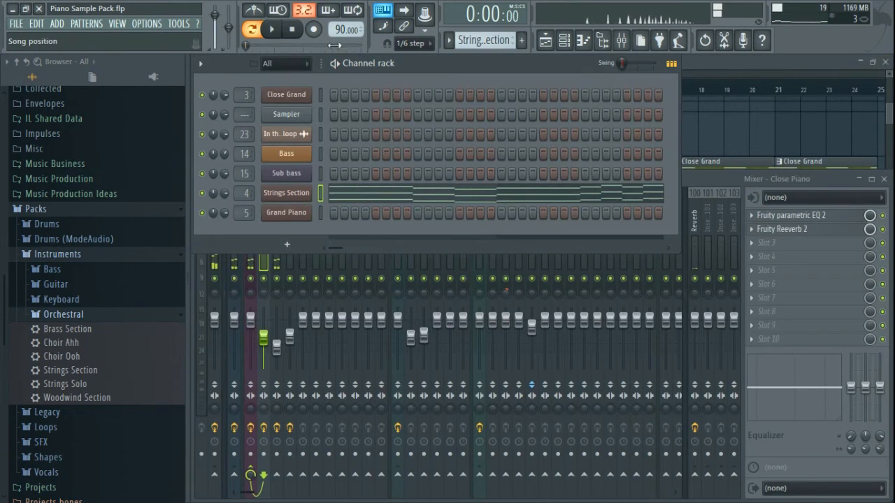
# - Return to the playlist in song mode, play the selected bars with all instruments including the strings, and hide the browser
pyautogui.click(258, 32)
pyautogui.click(728, 63)
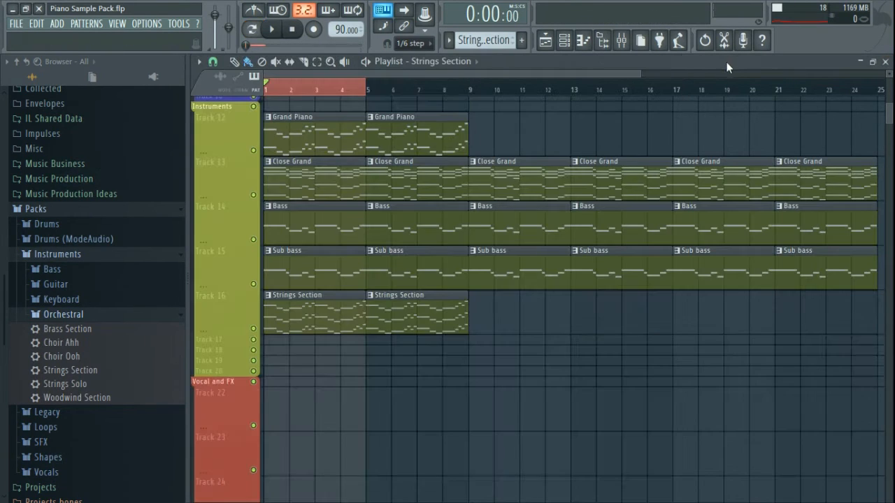
pyautogui.press('space')
pyautogui.scroll(3, 475, 258)
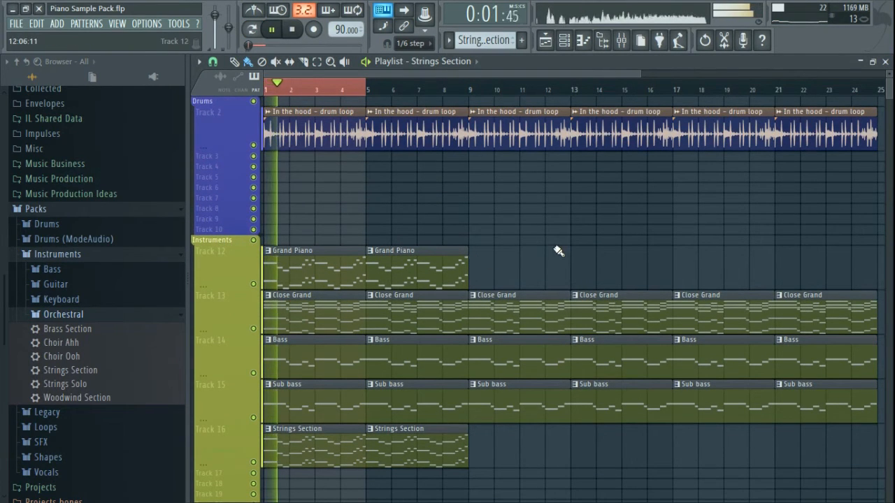
pyautogui.click(600, 49)
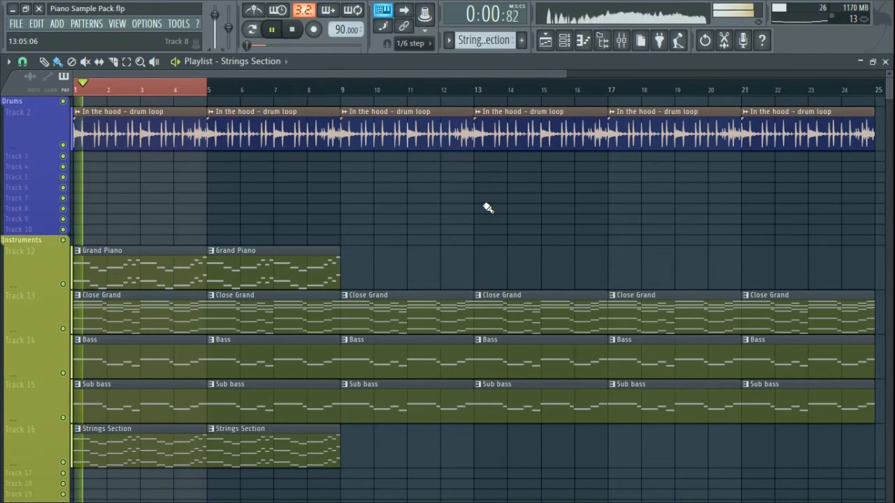
pyautogui.press('space')
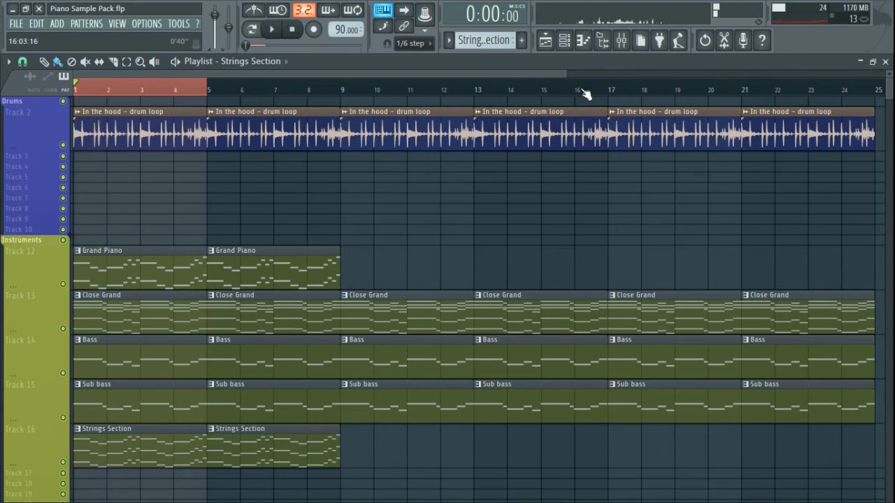
# - Open the mixer and review the Drum loop, Bass, Grand Piano, Strings and Close Piano tracks one after another
pyautogui.click(621, 39)
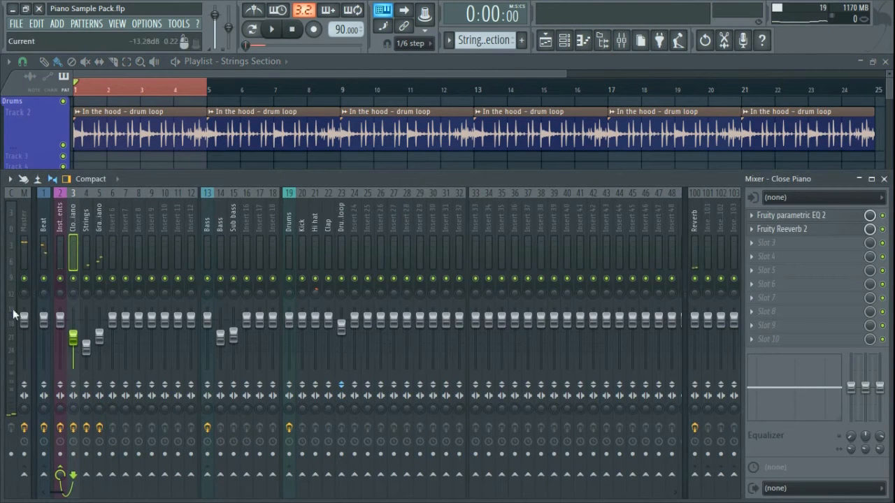
pyautogui.click(341, 223)
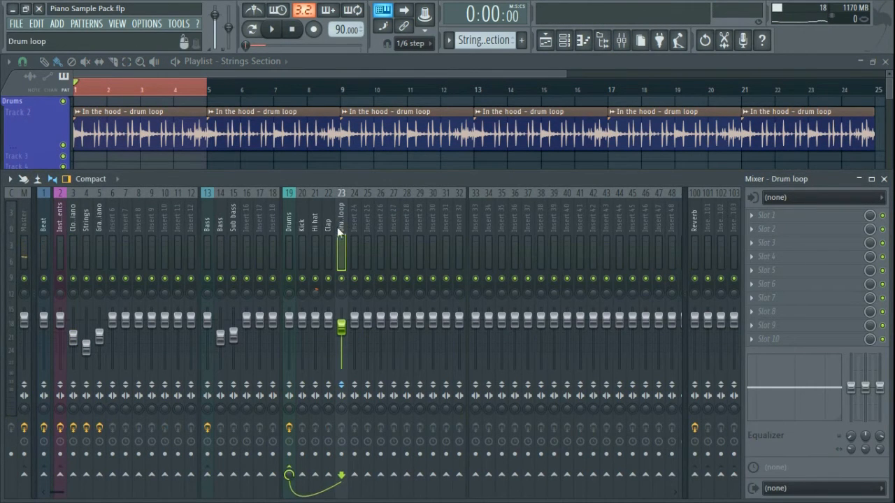
pyautogui.click(221, 224)
pyautogui.click(100, 225)
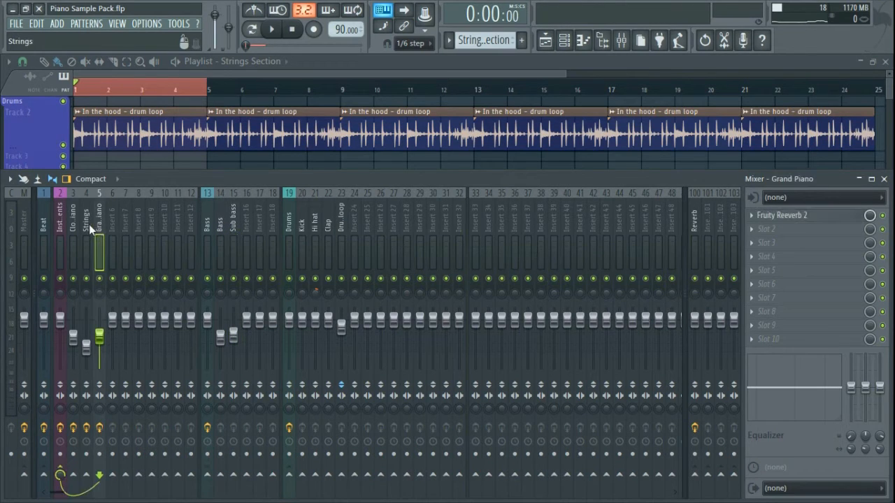
pyautogui.click(86, 226)
pyautogui.click(74, 227)
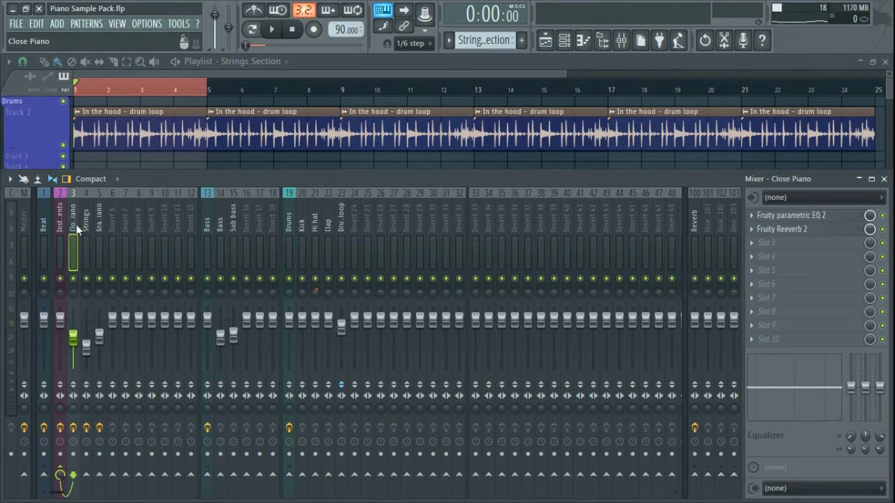
# - Lower the Beat mixer track's volume to about 97% and reset it to its default
pyautogui.click(40, 225)
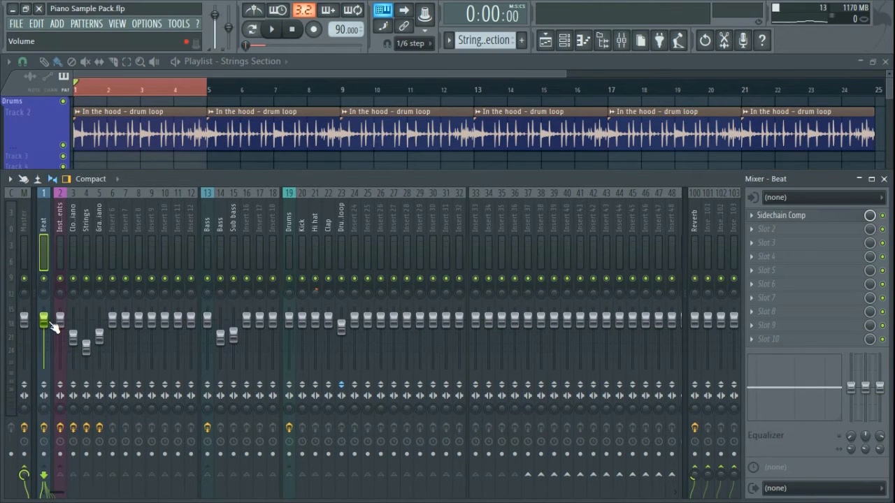
pyautogui.moveTo(49, 327)
pyautogui.mouseDown()
pyautogui.moveTo(49, 376)
pyautogui.moveTo(49, 333)
pyautogui.mouseUp()
pyautogui.rightClick(51, 323)
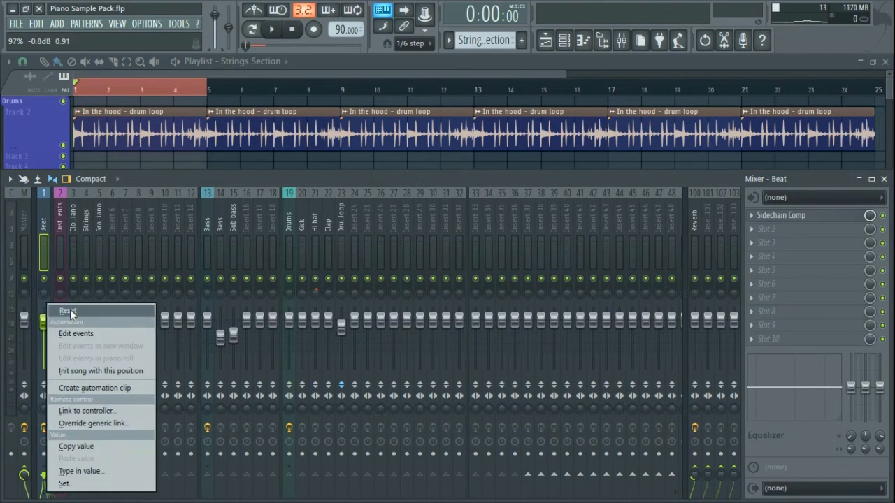
pyautogui.click(70, 309)
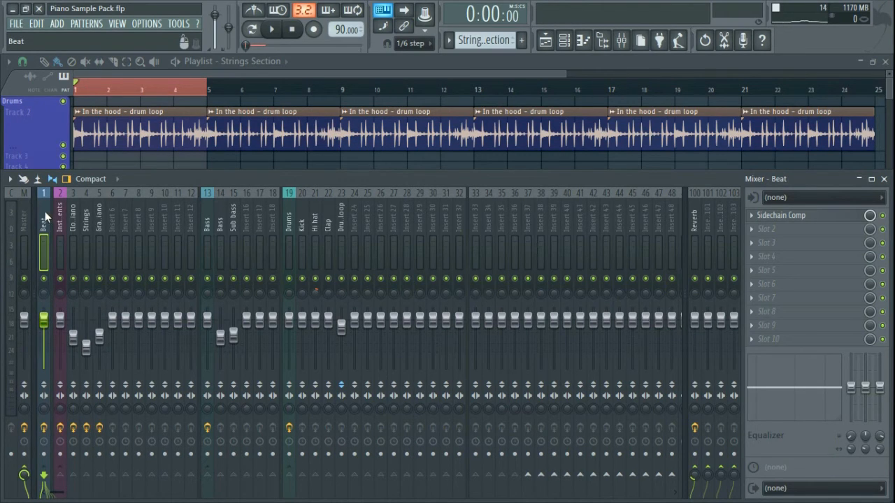
# - Play the selected bars while lowering the Beat track's volume to about 51%, stop playback, and reset the volume
pyautogui.press('space')
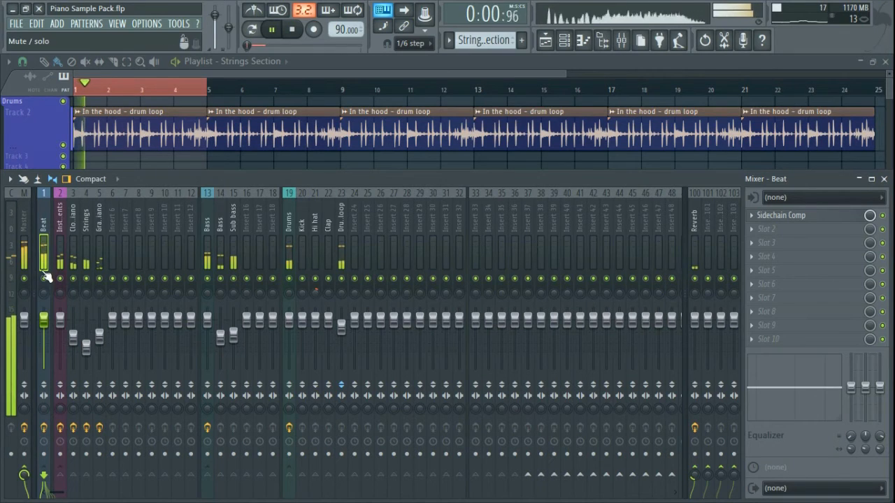
pyautogui.moveTo(51, 322); pyautogui.dragTo(47, 355)
pyautogui.press('space')
pyautogui.rightClick(44, 303)
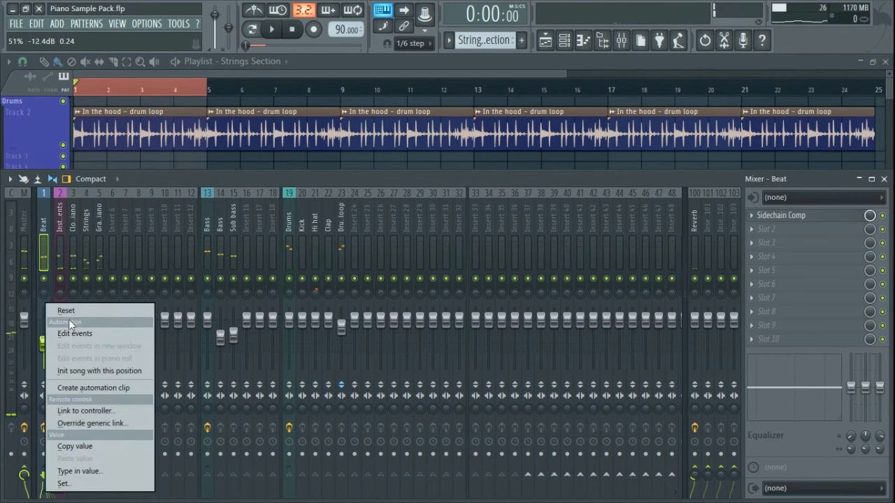
pyautogui.click(65, 310)
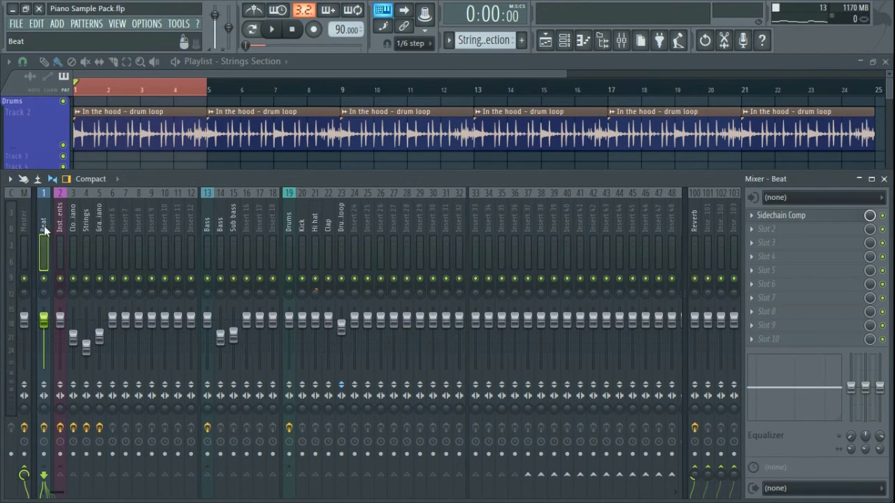
# - Inspect the Fruity Parametric EQ 2 and Fruity Convolver on Reverb track 100, and play the selected bars with the reverb
pyautogui.click(691, 221)
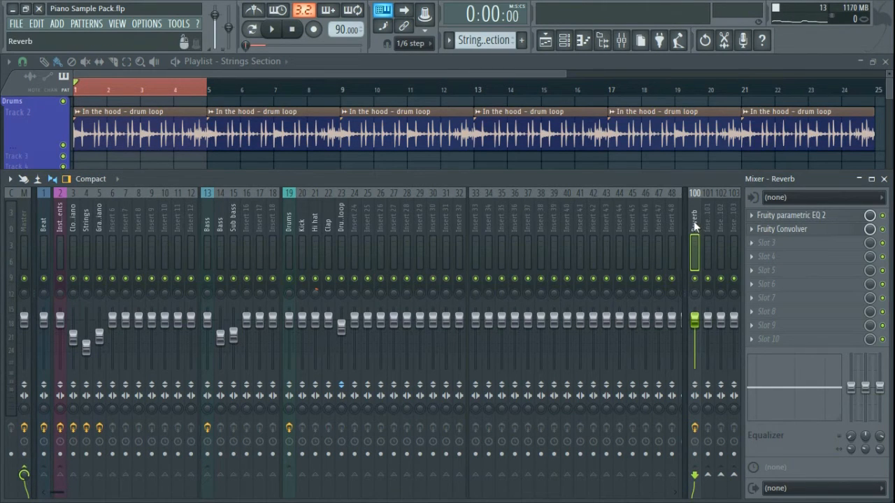
pyautogui.click(789, 215)
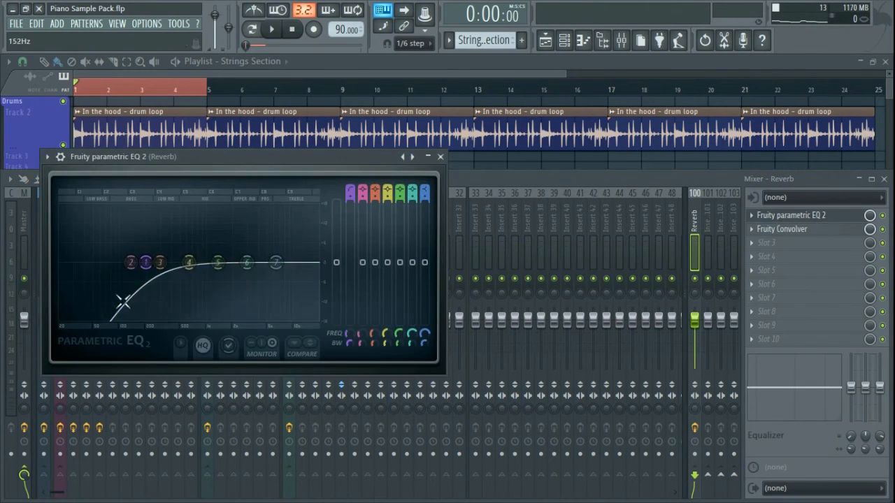
pyautogui.click(441, 158)
pyautogui.click(787, 230)
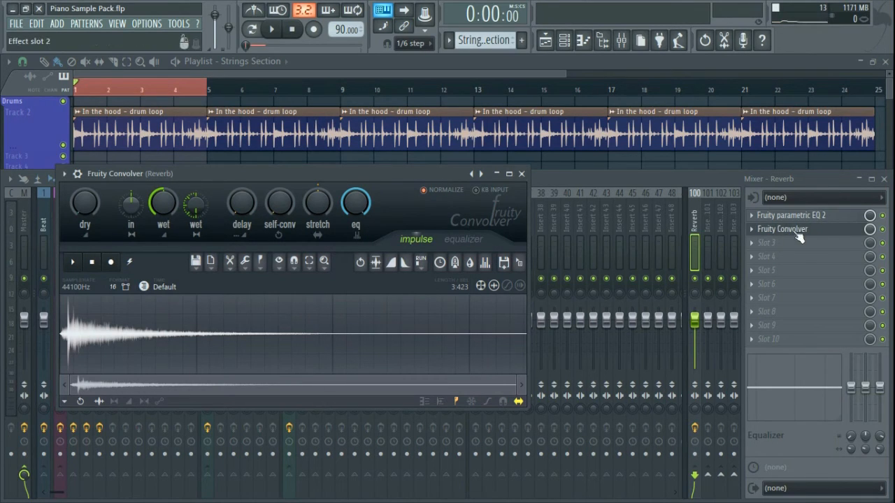
pyautogui.moveTo(85, 203); pyautogui.dragTo(85, 207)
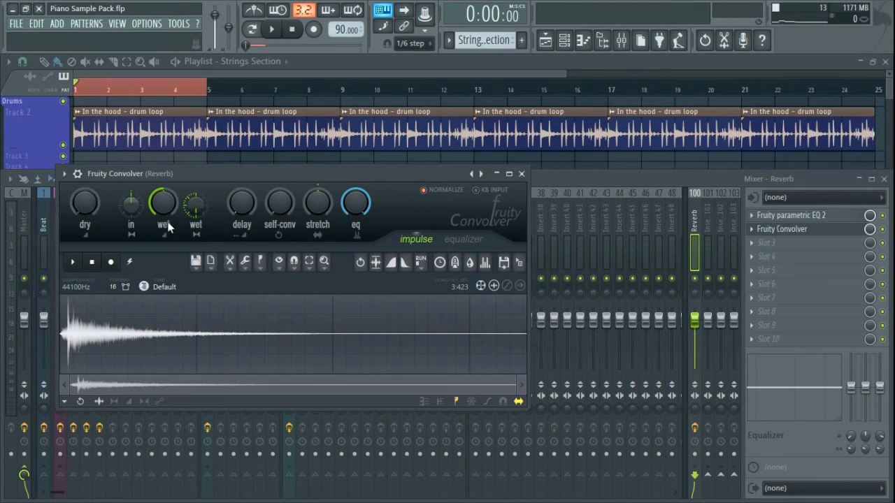
pyautogui.moveTo(196, 204); pyautogui.dragTo(196, 200)
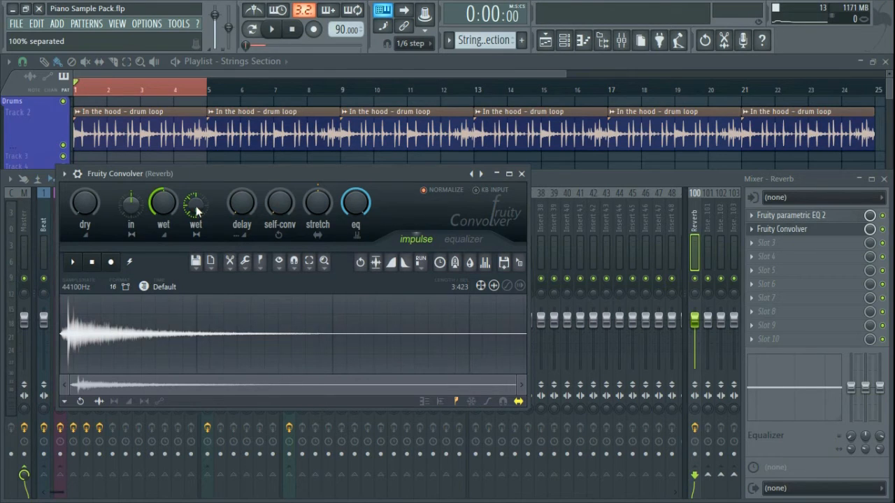
pyautogui.click(521, 174)
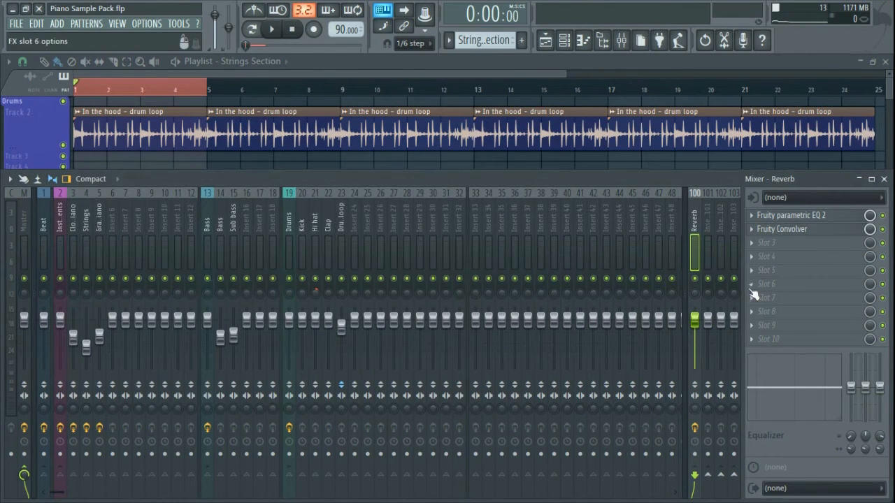
pyautogui.press('space')
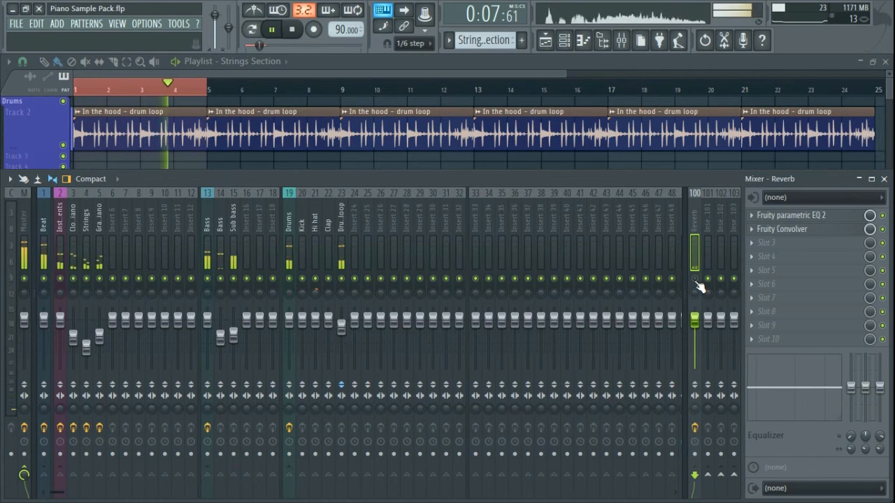
pyautogui.press('space')
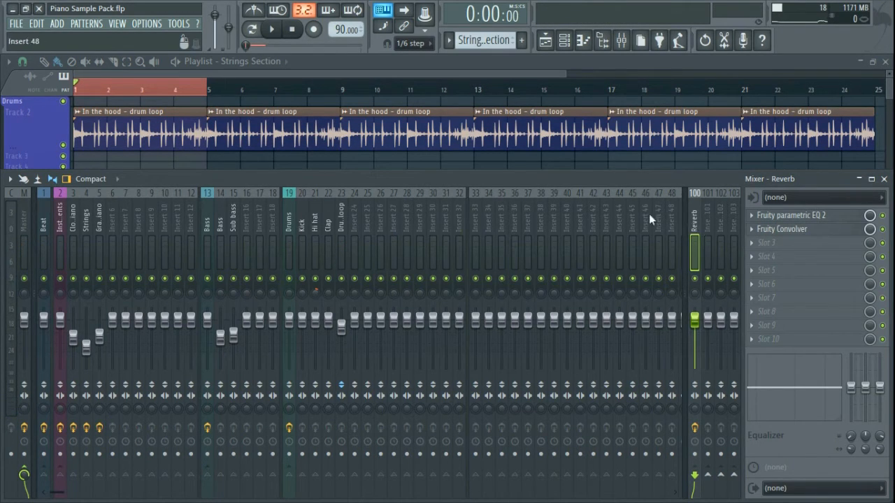
# - Check the high-pass band in the Master track's Fruity Parametric EQ 2 and raise its low-pass band to the upper end of the spectrum
pyautogui.click(42, 225)
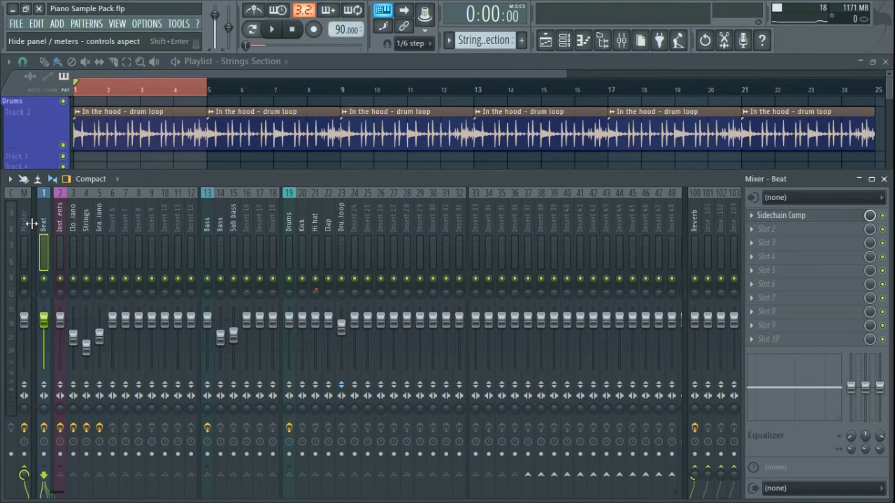
pyautogui.click(24, 223)
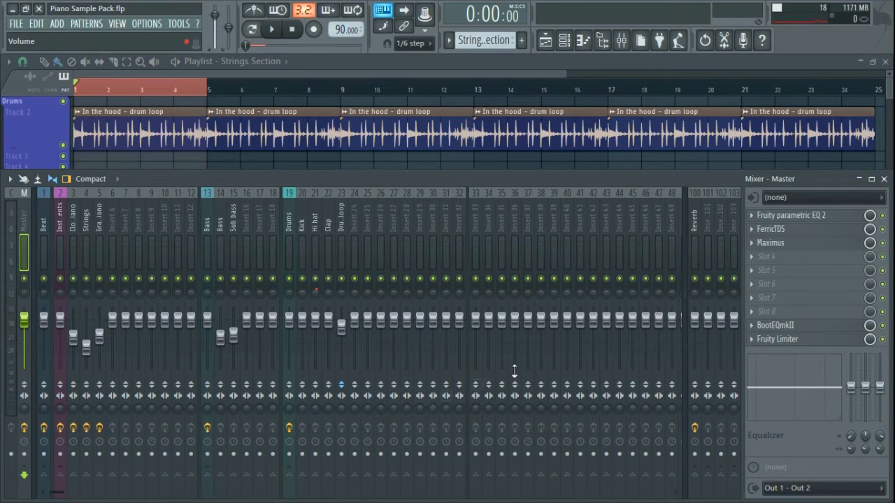
pyautogui.click(810, 218)
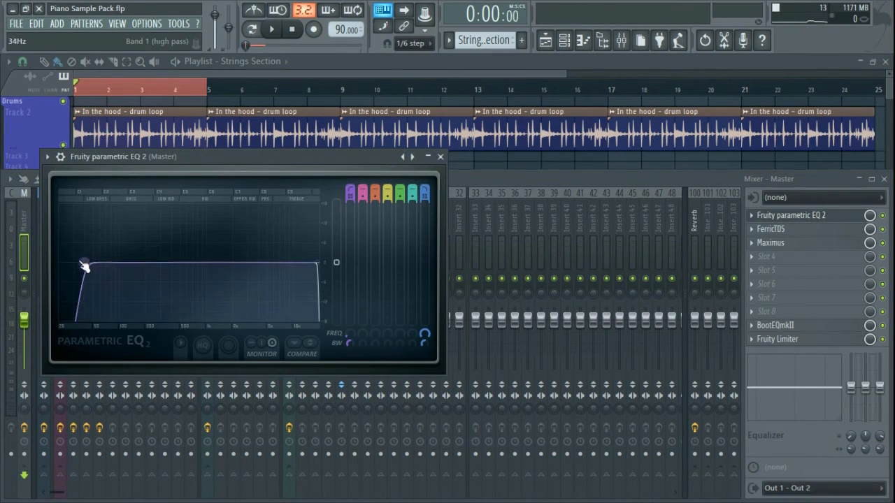
pyautogui.moveTo(85, 263); pyautogui.dragTo(85, 263)
pyautogui.moveTo(87, 264); pyautogui.dragTo(79, 296)
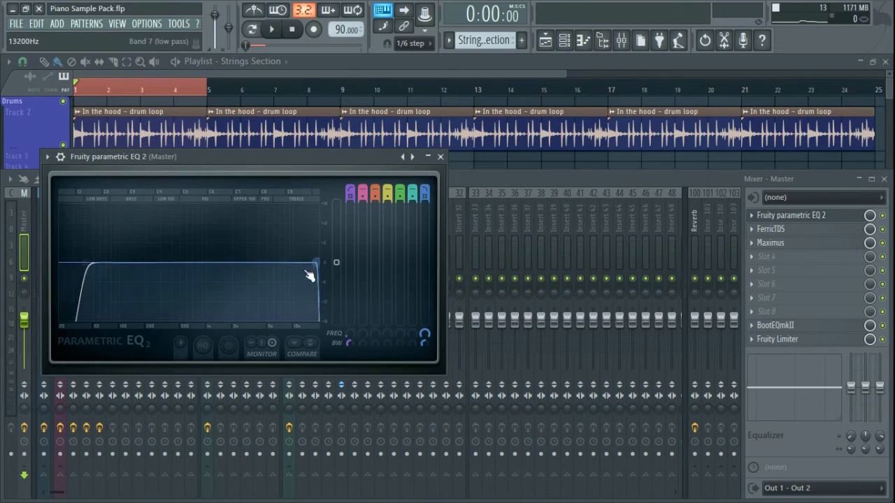
pyautogui.moveTo(315, 262); pyautogui.dragTo(318, 263)
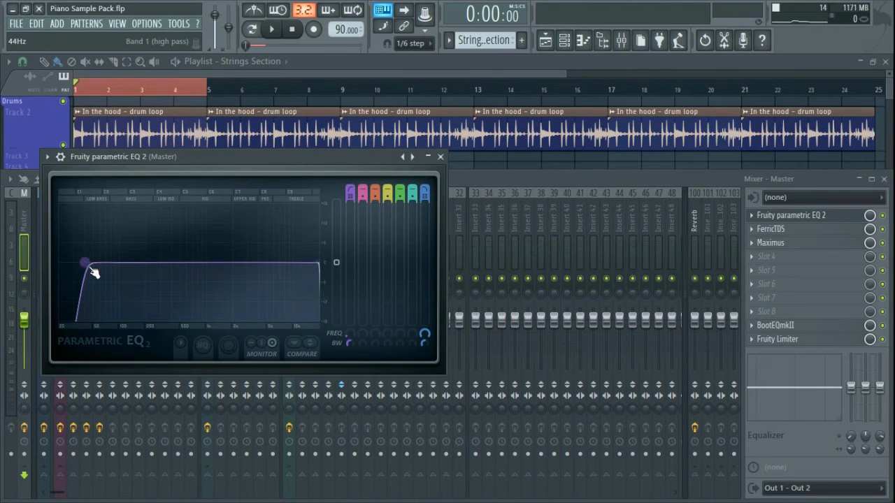
pyautogui.moveTo(91, 269)
pyautogui.mouseDown()
pyautogui.moveTo(76, 299)
pyautogui.moveTo(86, 261)
pyautogui.mouseUp()
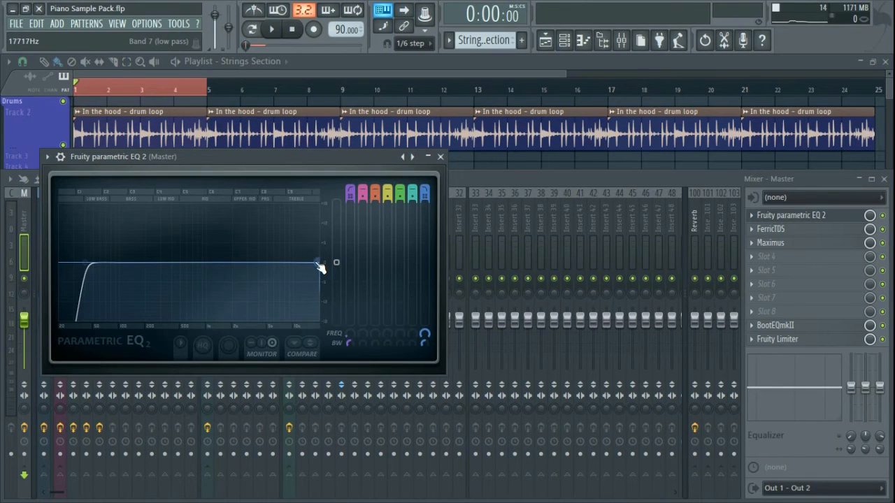
pyautogui.click(441, 157)
# - Examine FerricTDS on the Master track, playing the selected bars to watch its VU, dynamics and limiter meters
pyautogui.click(791, 230)
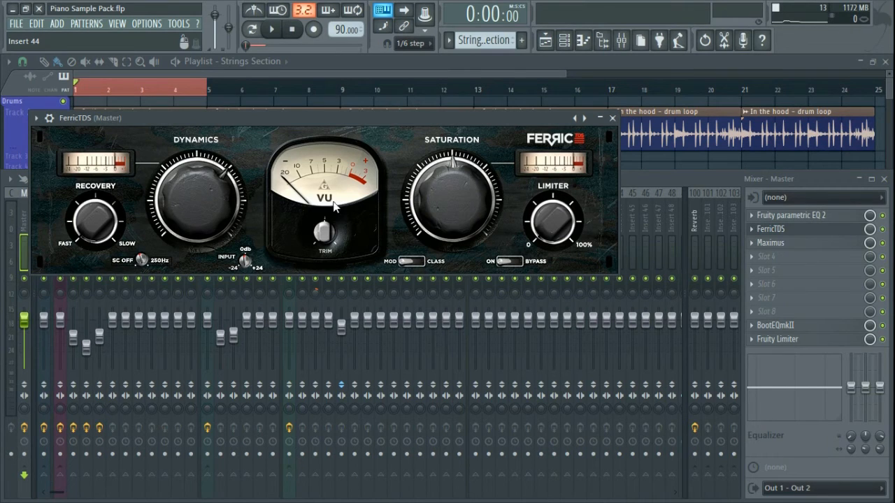
pyautogui.press('space')
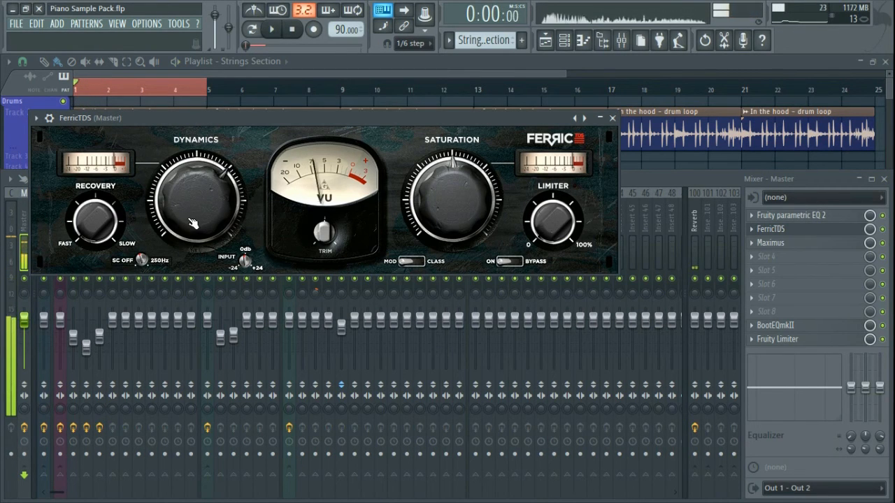
pyautogui.moveTo(259, 121); pyautogui.dragTo(286, 123)
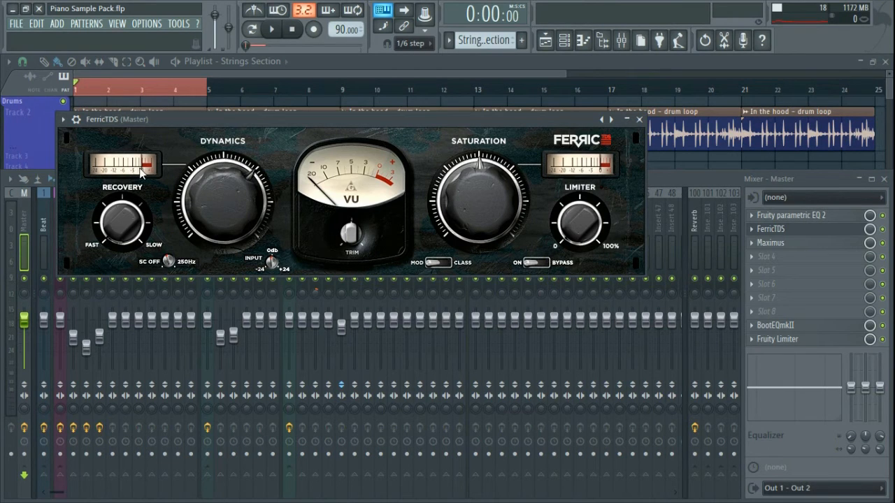
pyautogui.press('space')
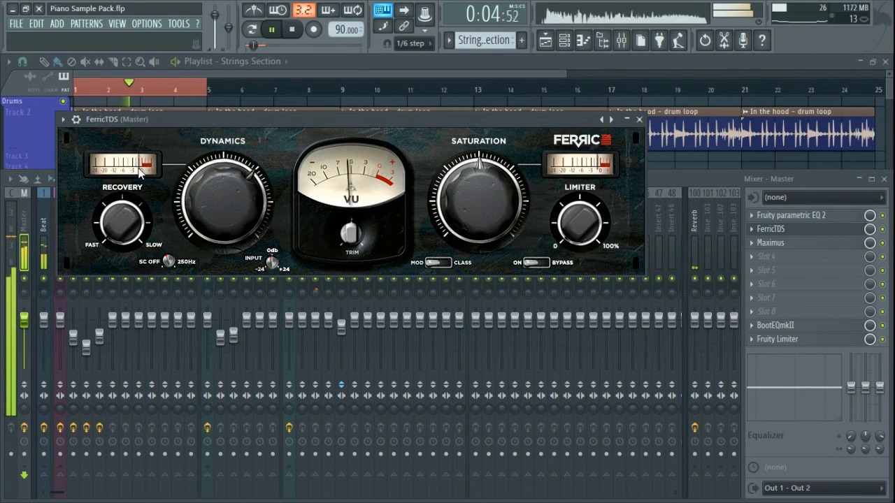
pyautogui.press('space')
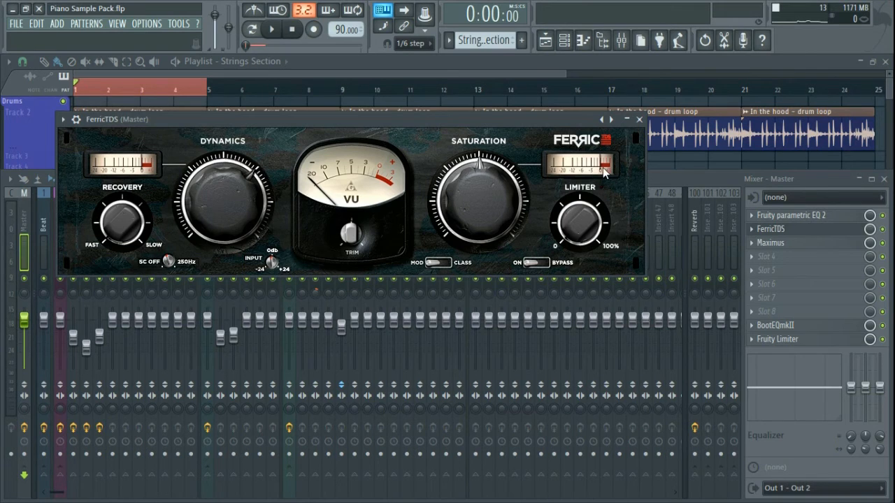
pyautogui.press('space')
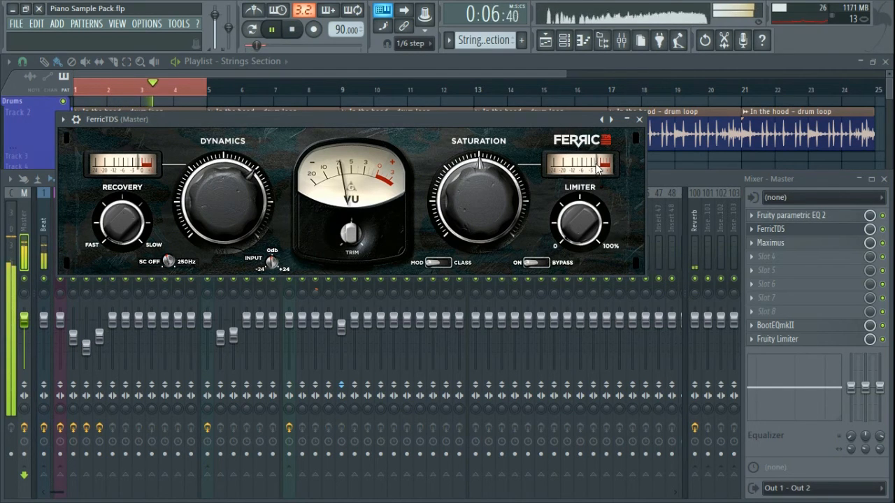
pyautogui.press('space')
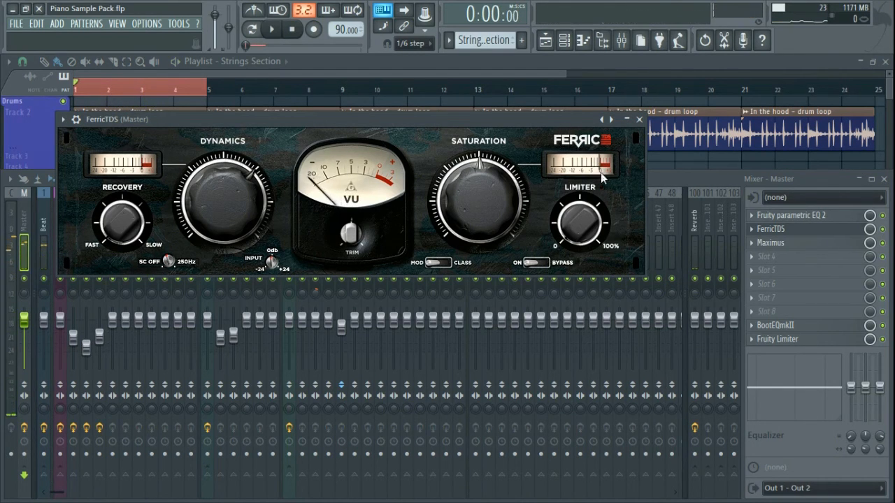
pyautogui.click(639, 119)
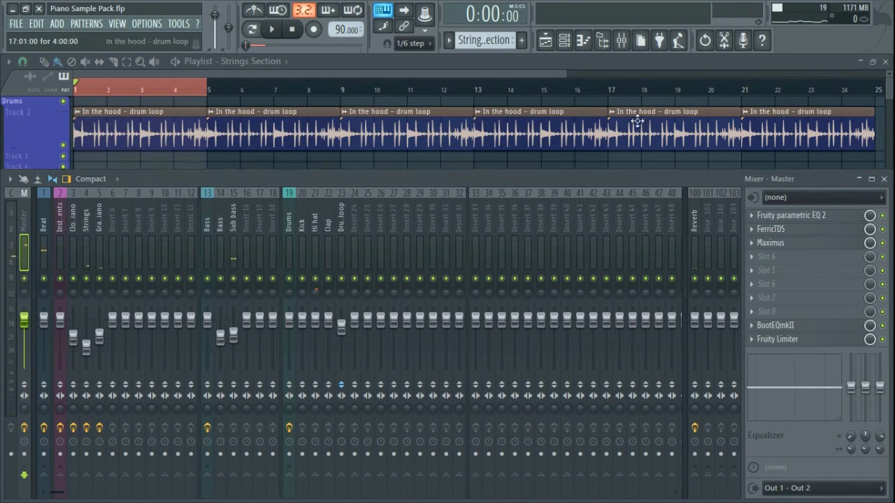
# - Open Maximus on the Master track, choose the Clear master preset, and play the selected bars with its low band shown
pyautogui.click(804, 248)
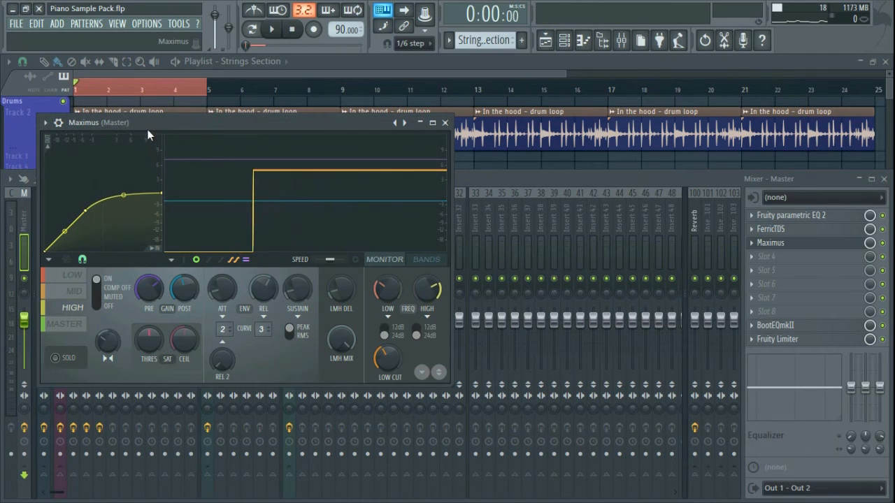
pyautogui.click(73, 277)
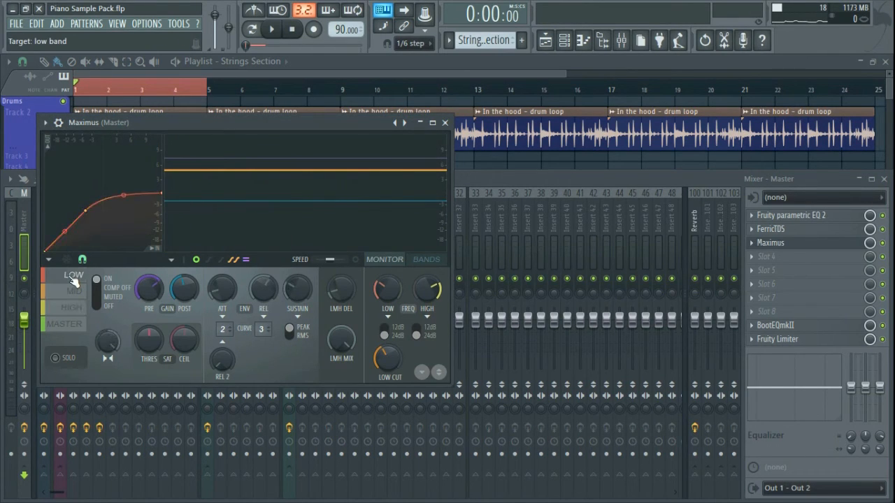
pyautogui.rightClick(403, 124)
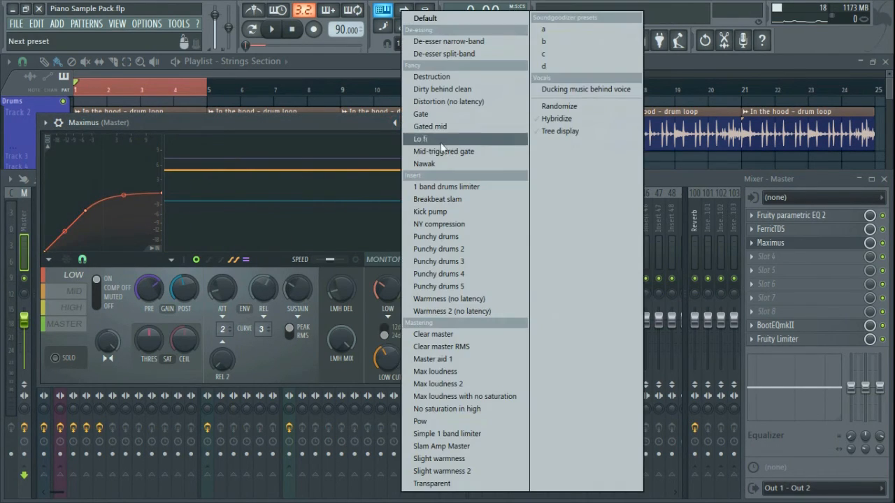
pyautogui.click(442, 339)
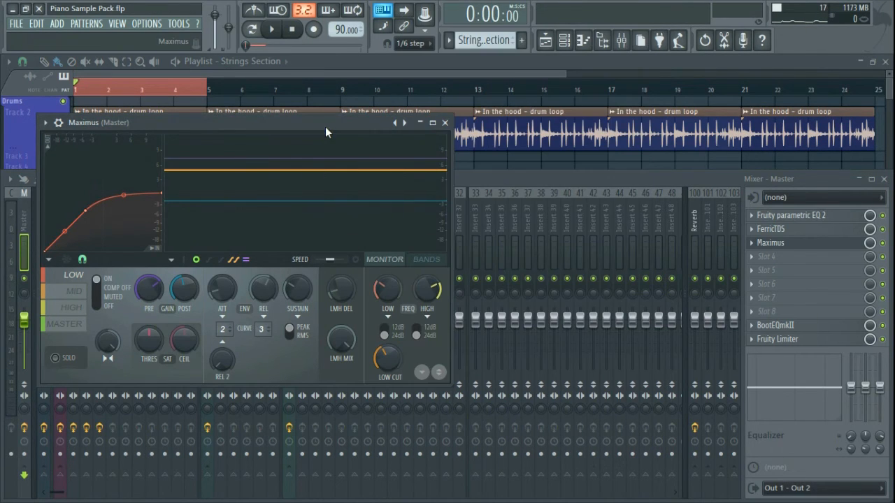
pyautogui.press('space')
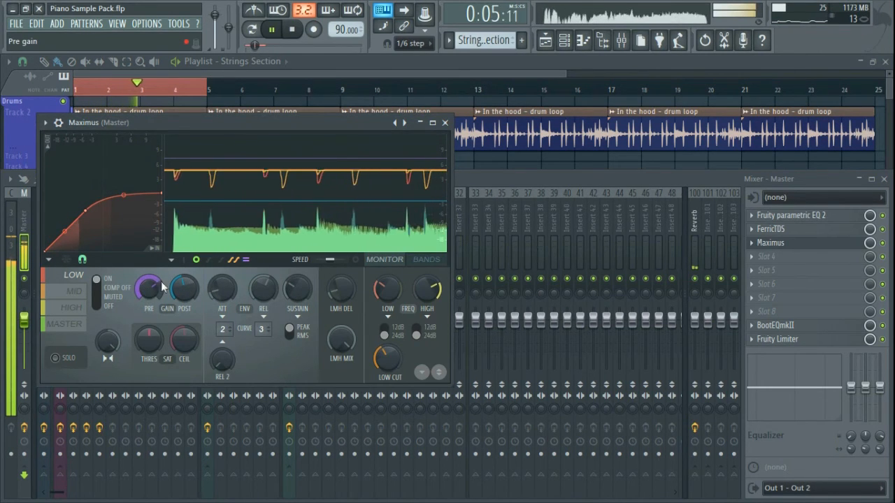
pyautogui.press('space')
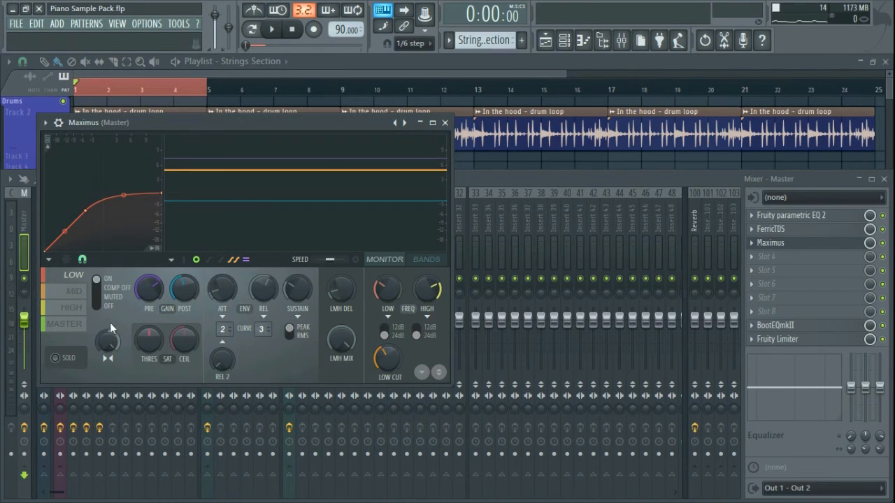
# - Check the mid band's stereo separation in Maximus and view the high band's settings
pyautogui.click(75, 296)
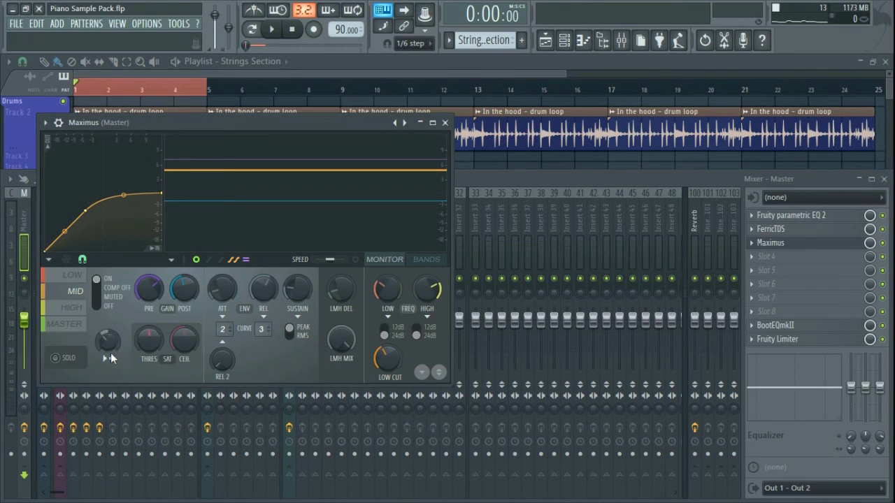
pyautogui.click(108, 341)
pyautogui.click(74, 310)
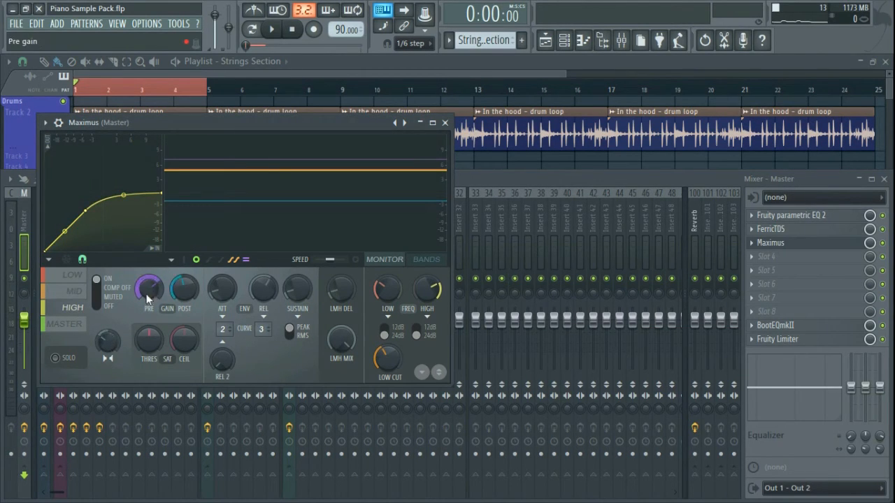
# - Copy the mid band's pre gain in Maximus and paste the 69% value onto the high band's pre gain
pyautogui.click(74, 291)
pyautogui.rightClick(151, 290)
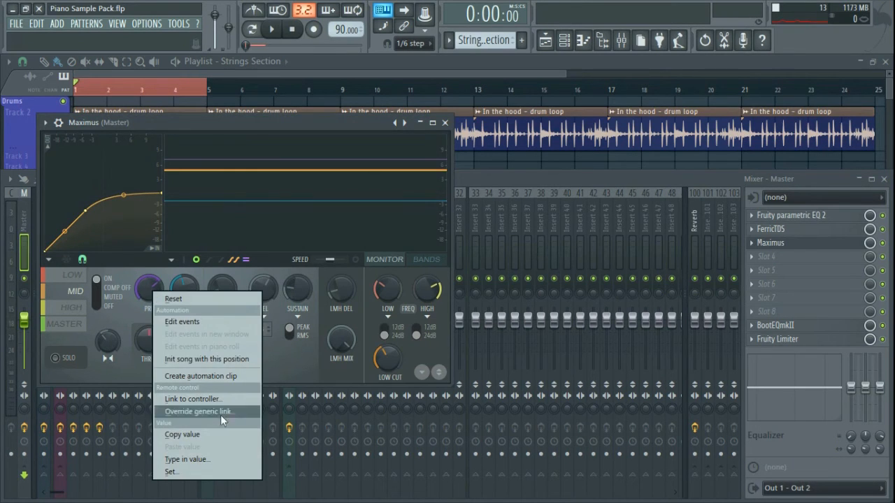
pyautogui.click(205, 435)
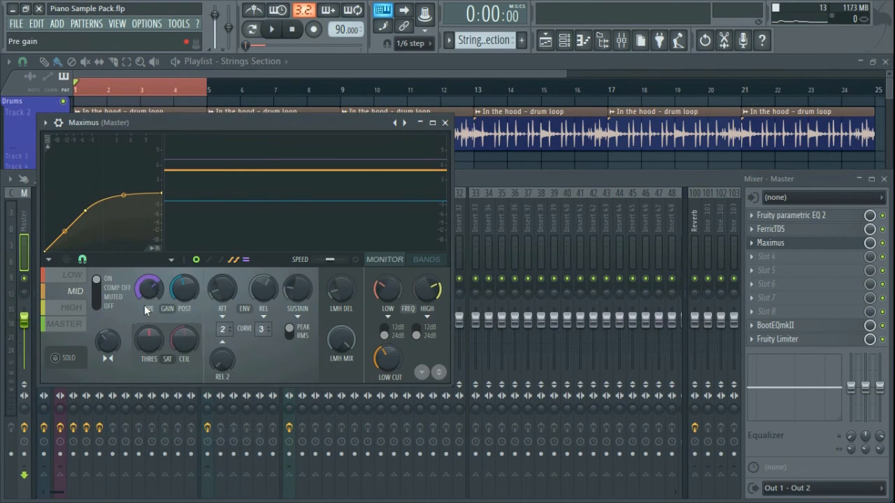
pyautogui.click(88, 307)
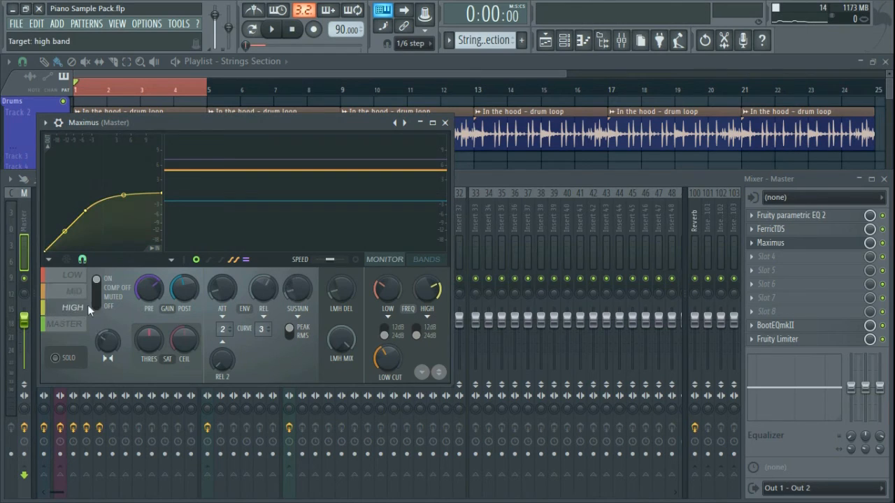
pyautogui.rightClick(150, 289)
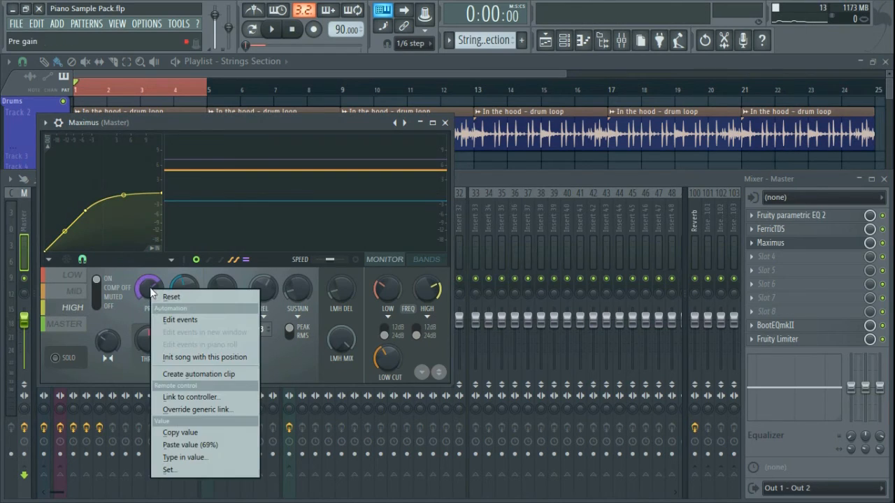
pyautogui.click(207, 445)
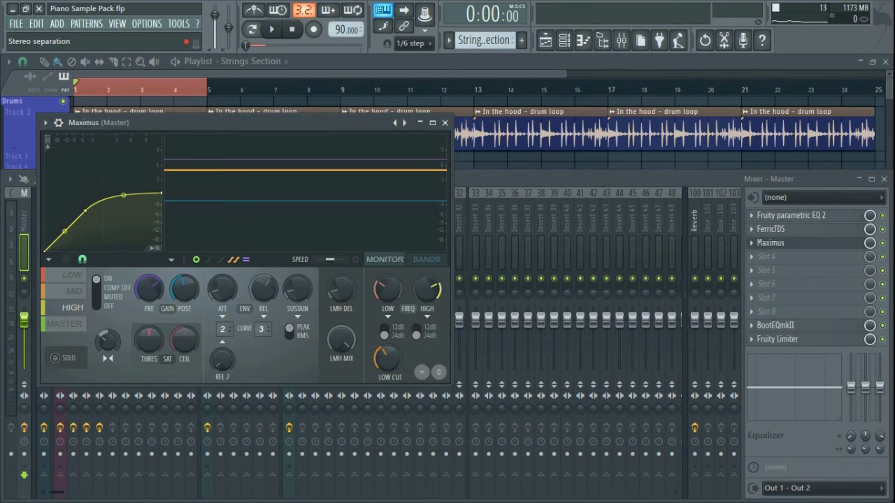
# - Compare the stereo separation of the high and mid bands in Maximus, and close the plugin
pyautogui.click(108, 341)
pyautogui.click(73, 292)
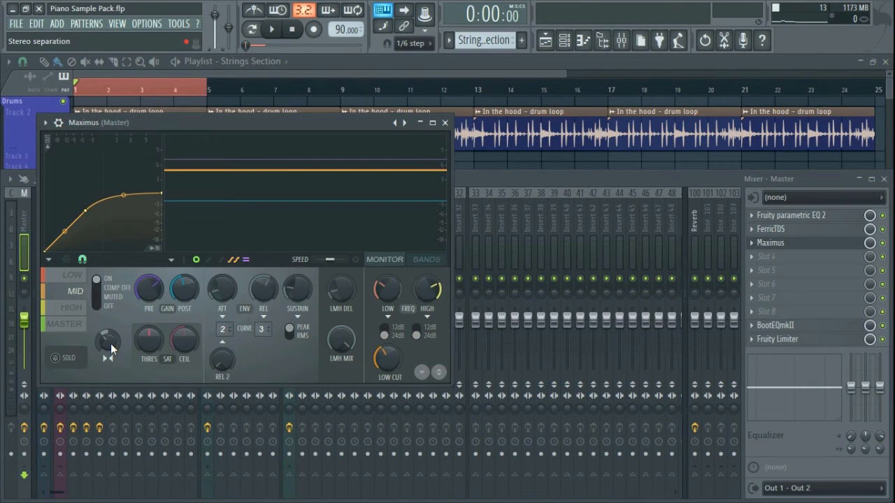
pyautogui.click(73, 308)
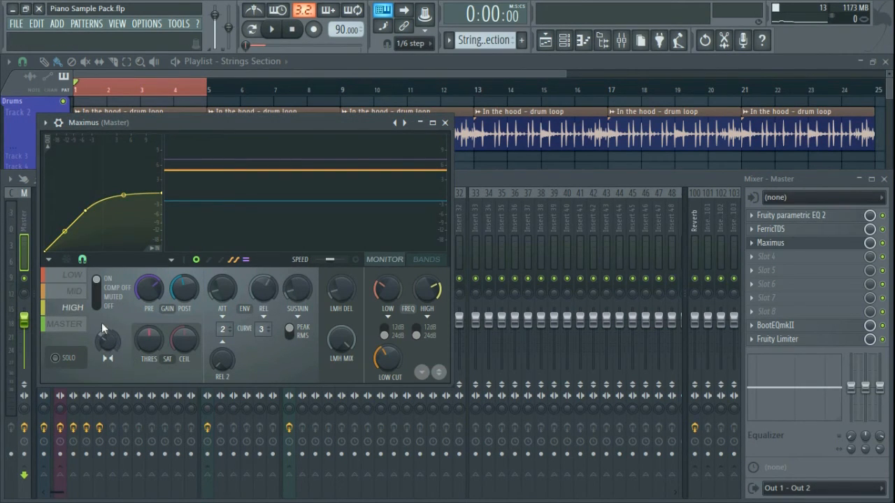
pyautogui.click(445, 124)
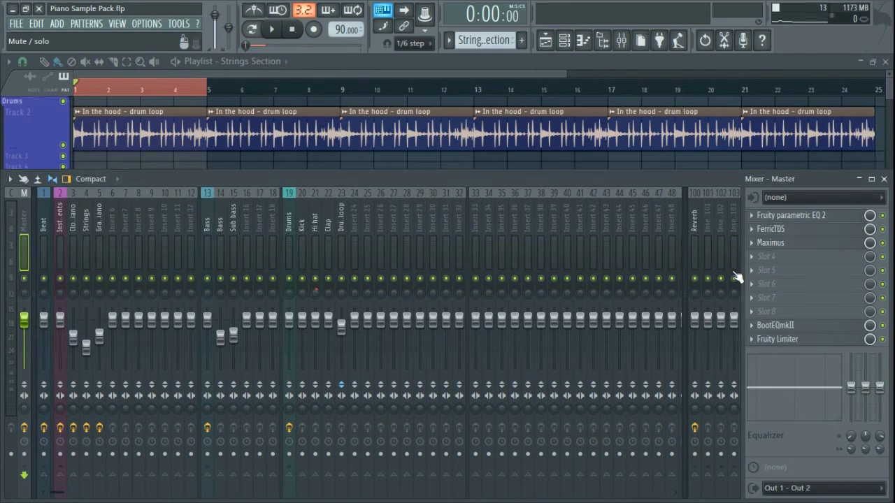
# - Examine BootEQmkII on the Master track, playing the selected bars to watch its VU meter, and close it
pyautogui.click(804, 326)
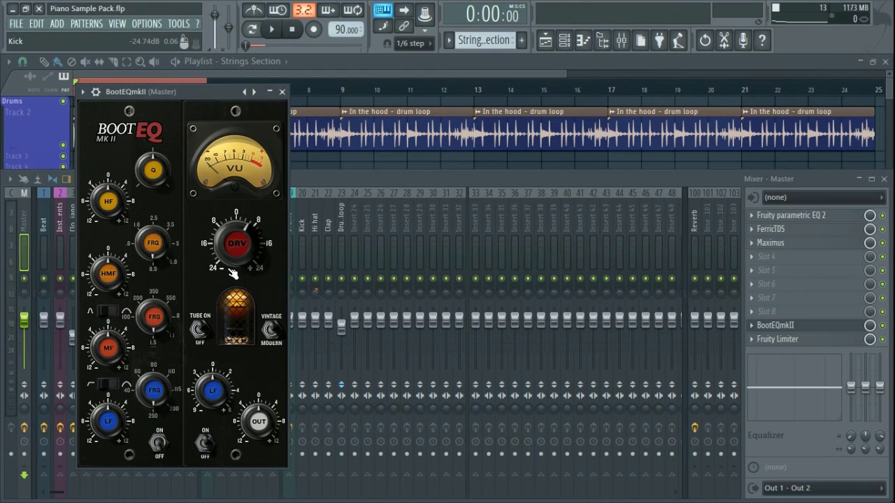
pyautogui.press('space')
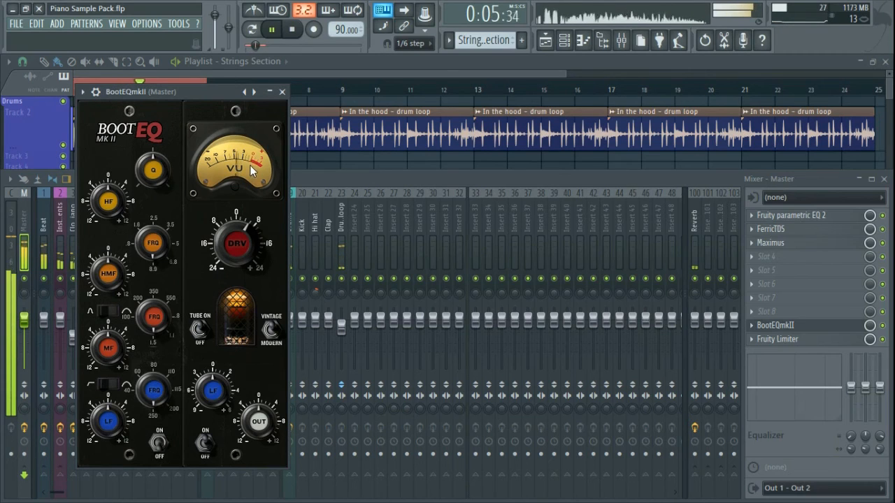
pyautogui.press('space')
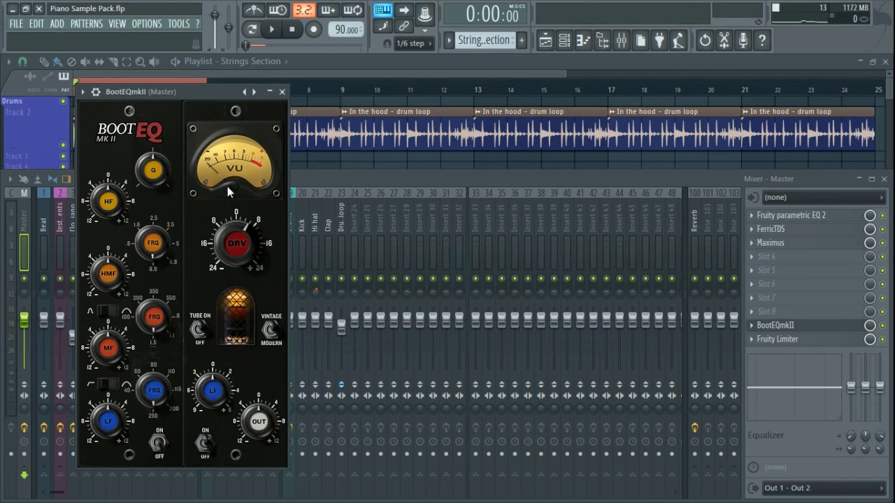
pyautogui.click(282, 92)
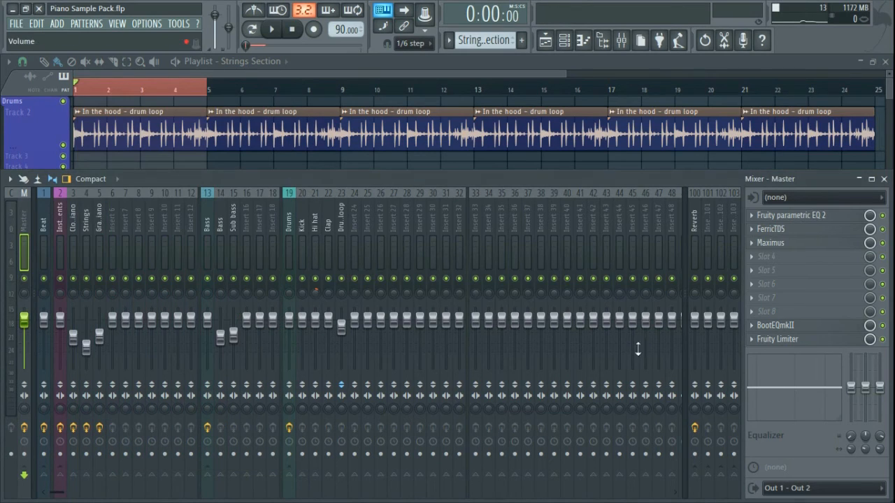
# - Examine the ceiling and gain of Fruity Limiter on the Master track, play the selected bars through it, and close it
pyautogui.click(801, 341)
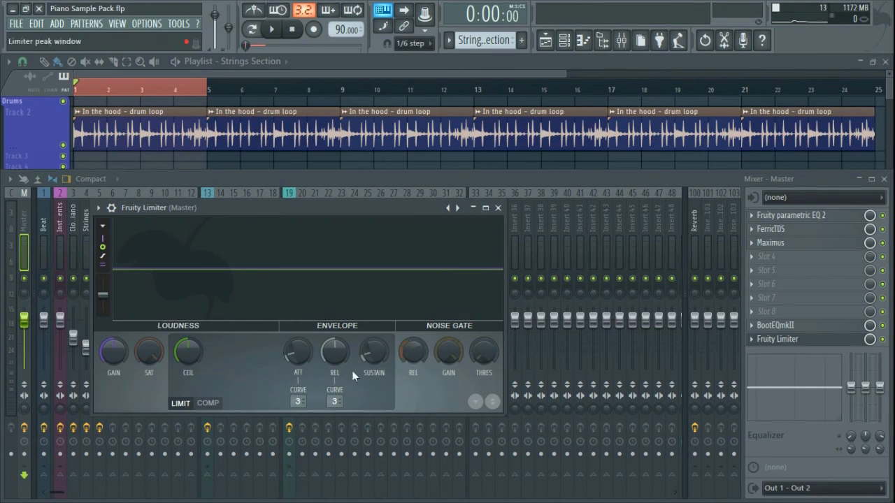
pyautogui.moveTo(194, 348); pyautogui.dragTo(194, 352)
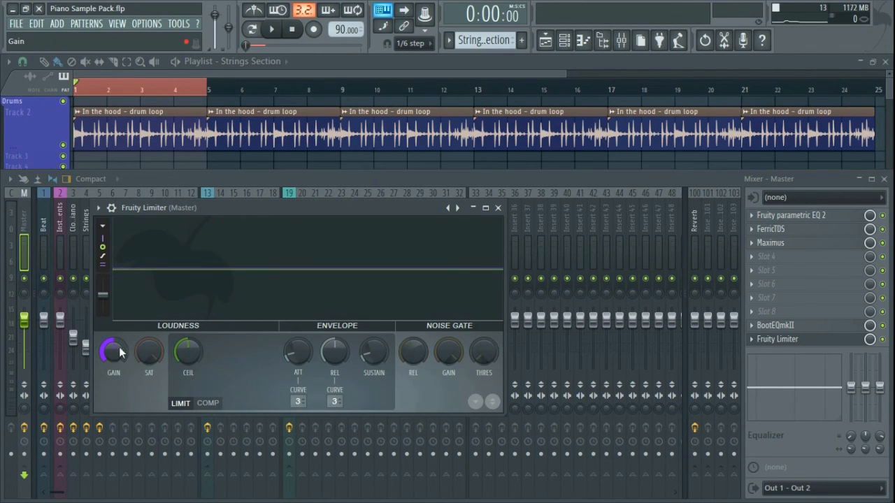
pyautogui.moveTo(115, 353); pyautogui.dragTo(396, 283)
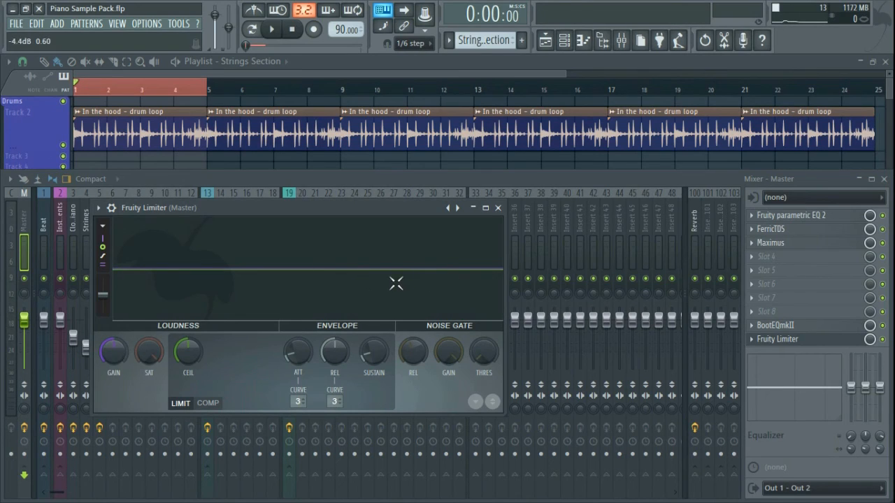
pyautogui.moveTo(463, 287)
pyautogui.mouseDown()
pyautogui.moveTo(491, 299)
pyautogui.moveTo(399, 291)
pyautogui.moveTo(467, 279)
pyautogui.moveTo(476, 291)
pyautogui.mouseUp()
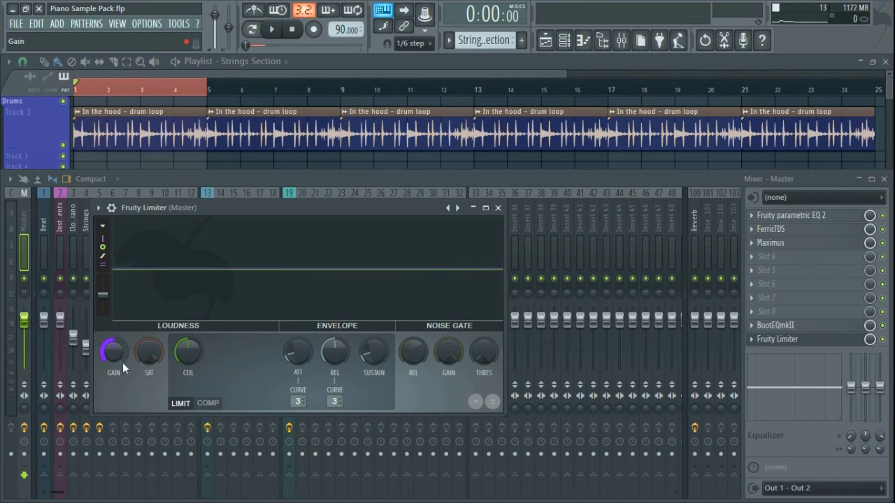
pyautogui.moveTo(124, 368); pyautogui.dragTo(207, 312)
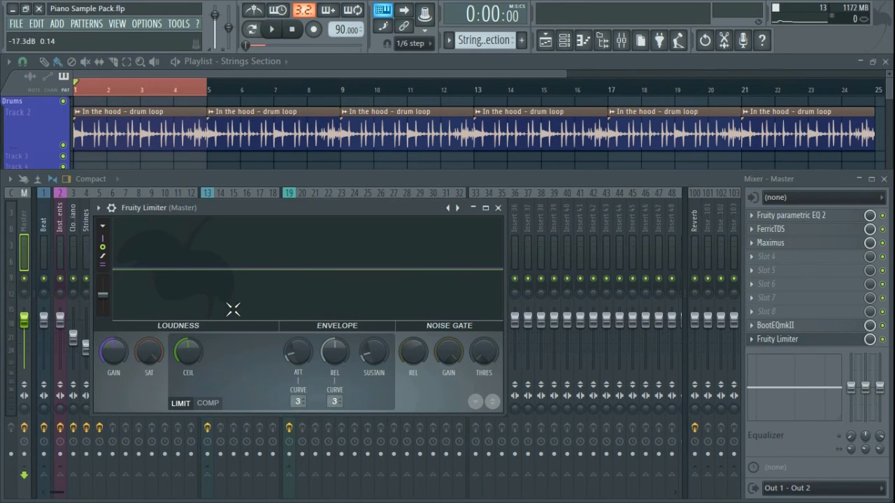
pyautogui.press('space')
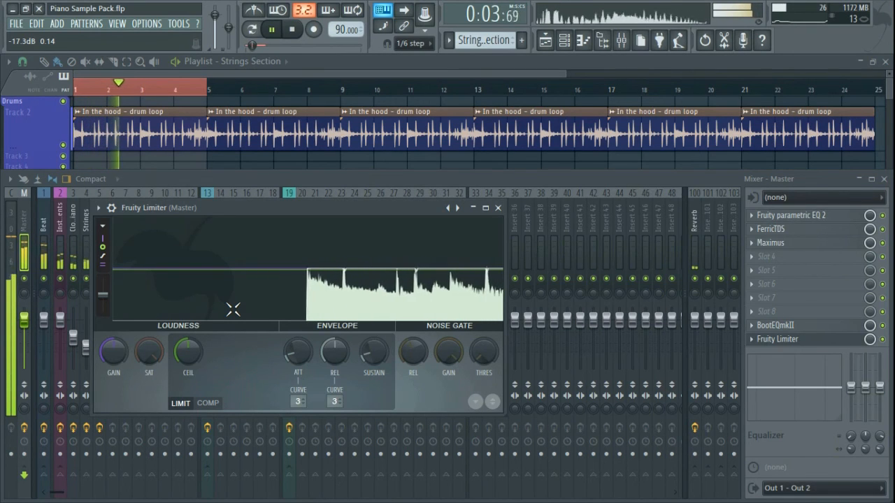
pyautogui.click(499, 207)
# - Close the mixer, stop playback, and clear the time selection over the playlist's first four bars
pyautogui.click(883, 179)
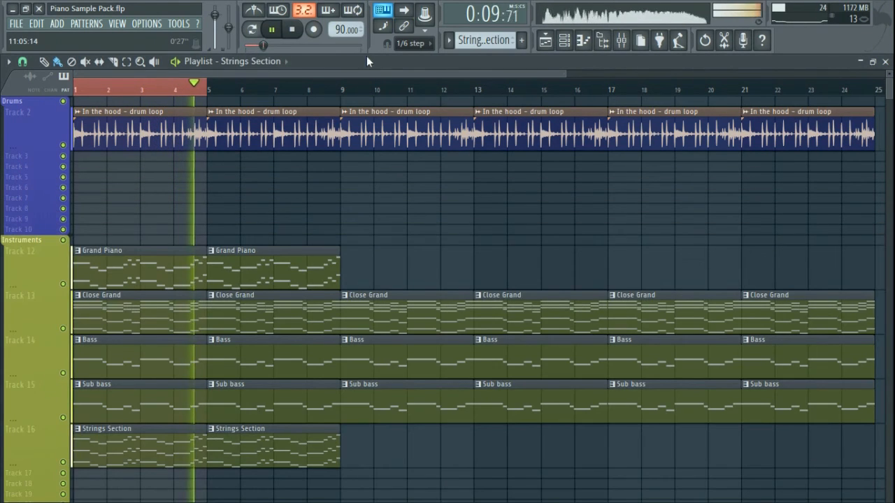
pyautogui.press('space')
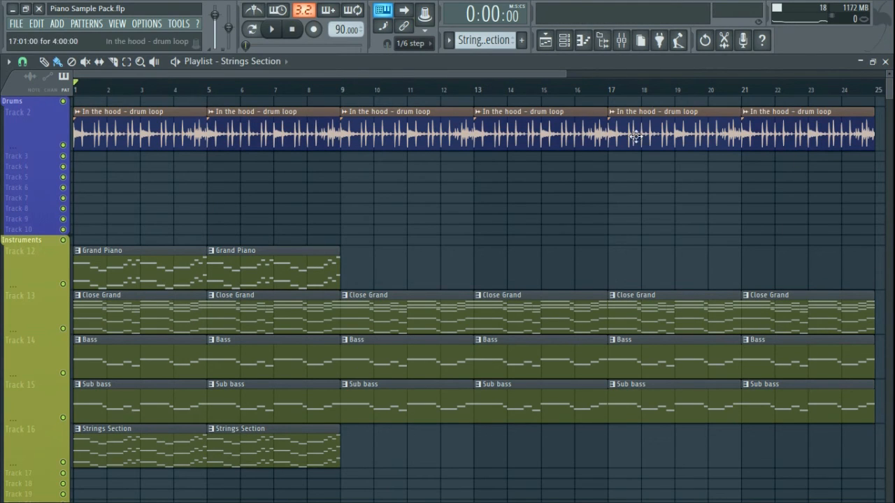
pyautogui.moveTo(327, 487); pyautogui.dragTo(84, 109)
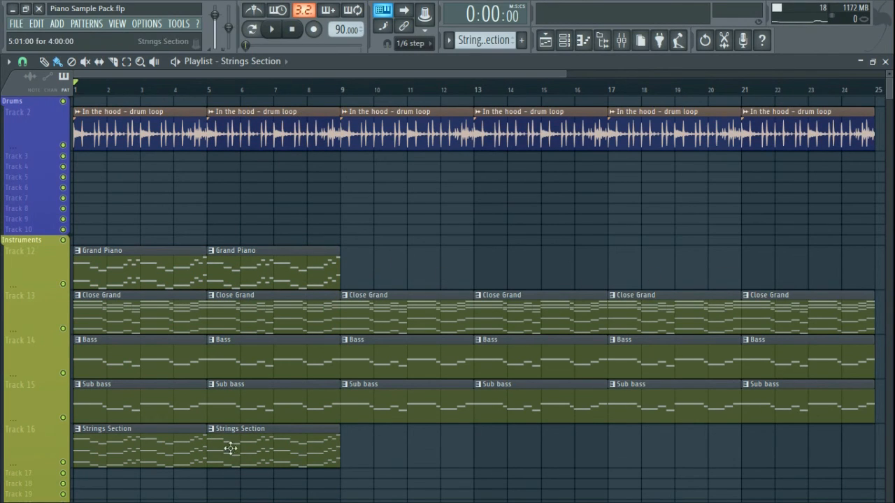
pyautogui.moveTo(306, 498); pyautogui.dragTo(96, 140)
# - Close the playlist and the channel rack to reveal the sample pack artwork in the background
pyautogui.click(215, 208)
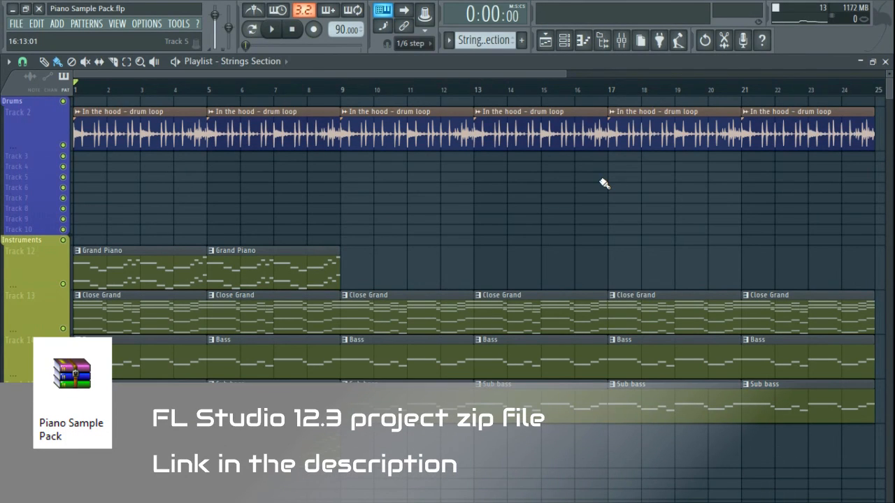
pyautogui.click(885, 61)
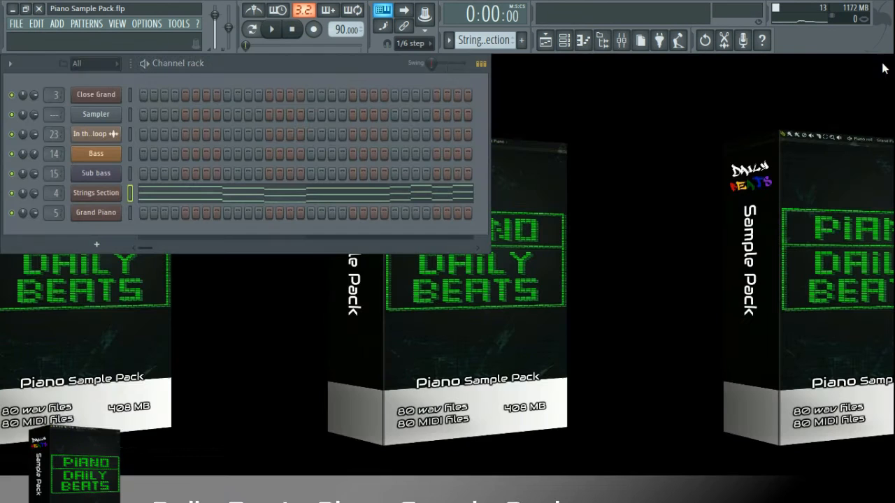
pyautogui.click(587, 42)
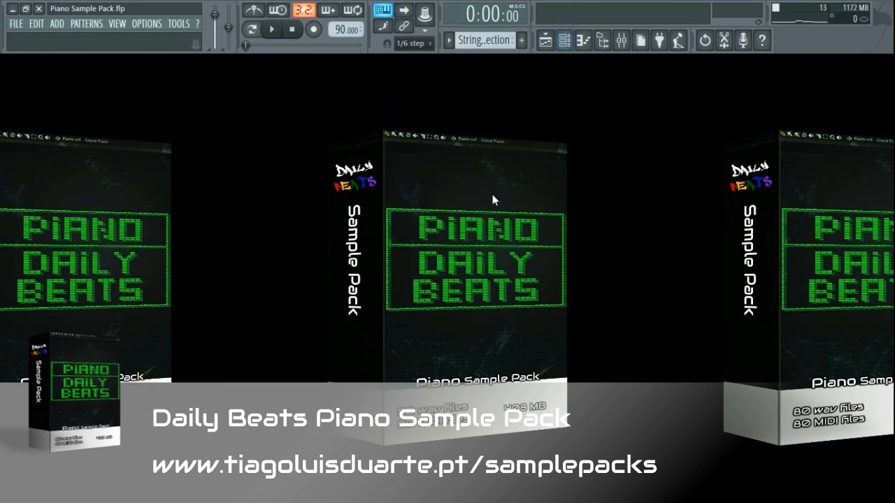